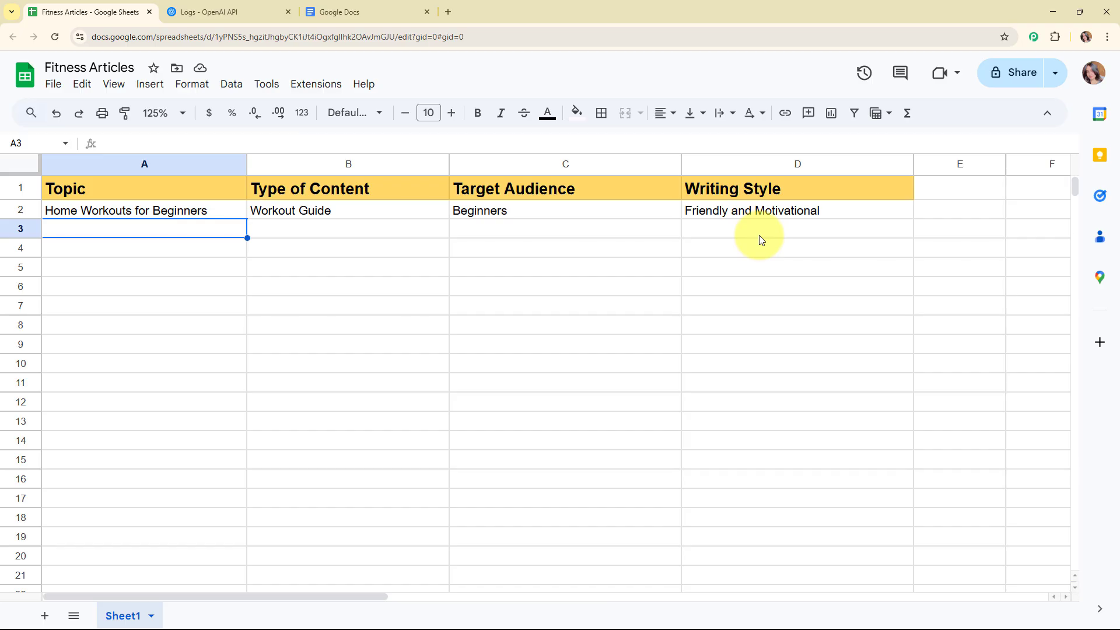
# Step: Look over the OpenAI logs, the Fitness Articles sheet and the Home Workouts for Beginners document in Google Docs
pyautogui.click(238, 14)
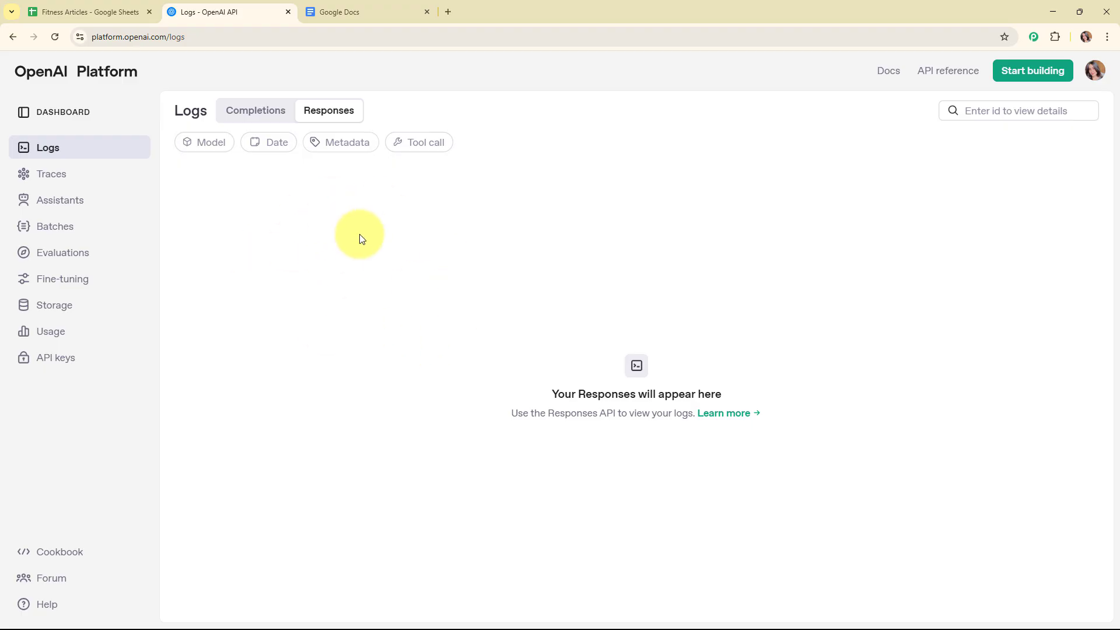
pyautogui.click(320, 10)
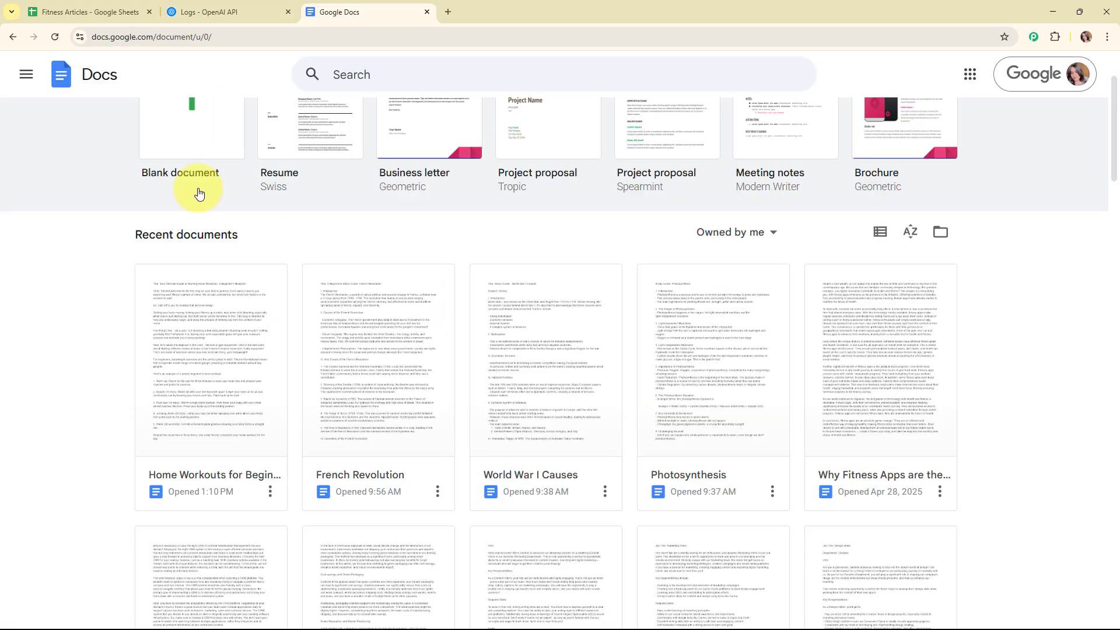
pyautogui.click(195, 365)
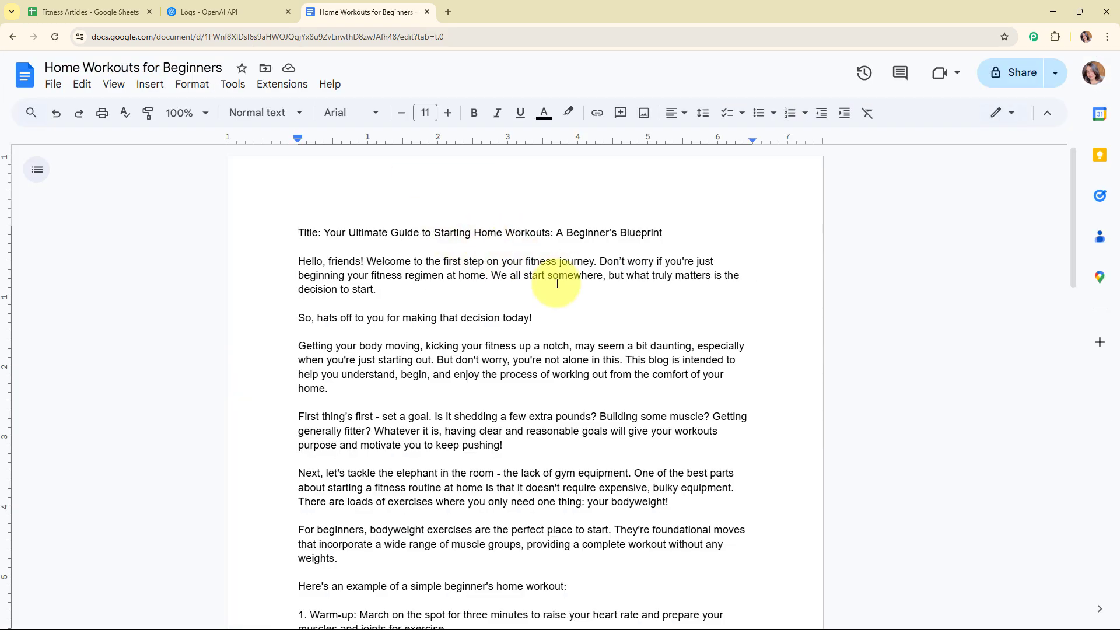
pyautogui.click(59, 18)
pyautogui.click(201, 9)
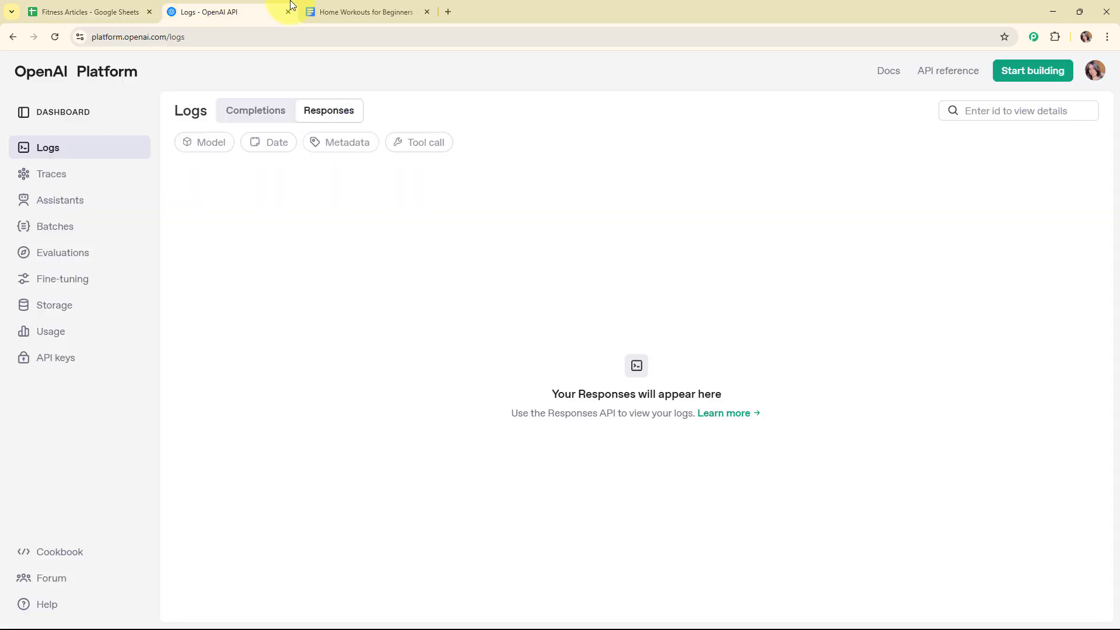
pyautogui.click(409, 7)
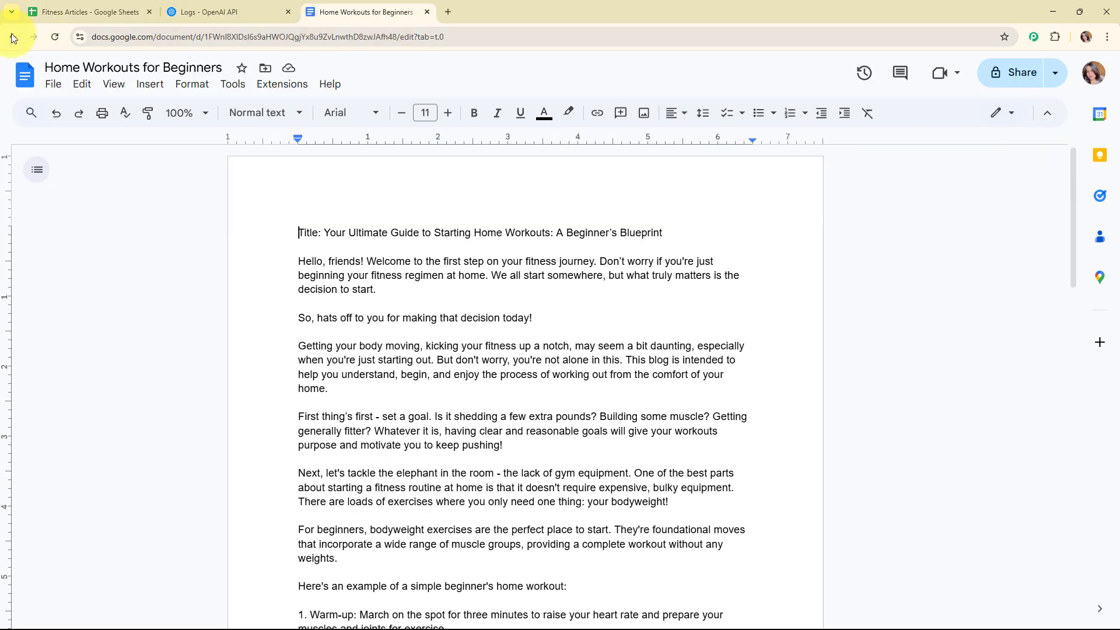
# Step: In the Fitness Articles sheet, fill row 3 with Healthy Meal Prep Ideas, Nutrition Tips, Busy Professionals, and Informative and Practical
pyautogui.click(66, 16)
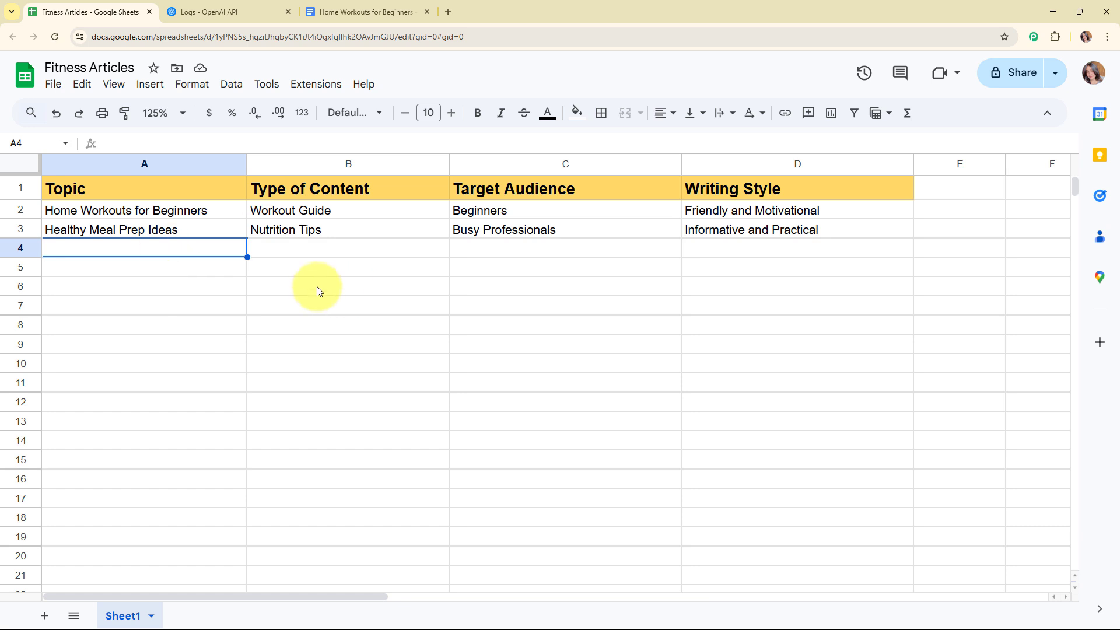
# Step: Refresh the Google Docs home page, open the Healthy Meal Prep Ideas document and read through the article
pyautogui.click(351, 12)
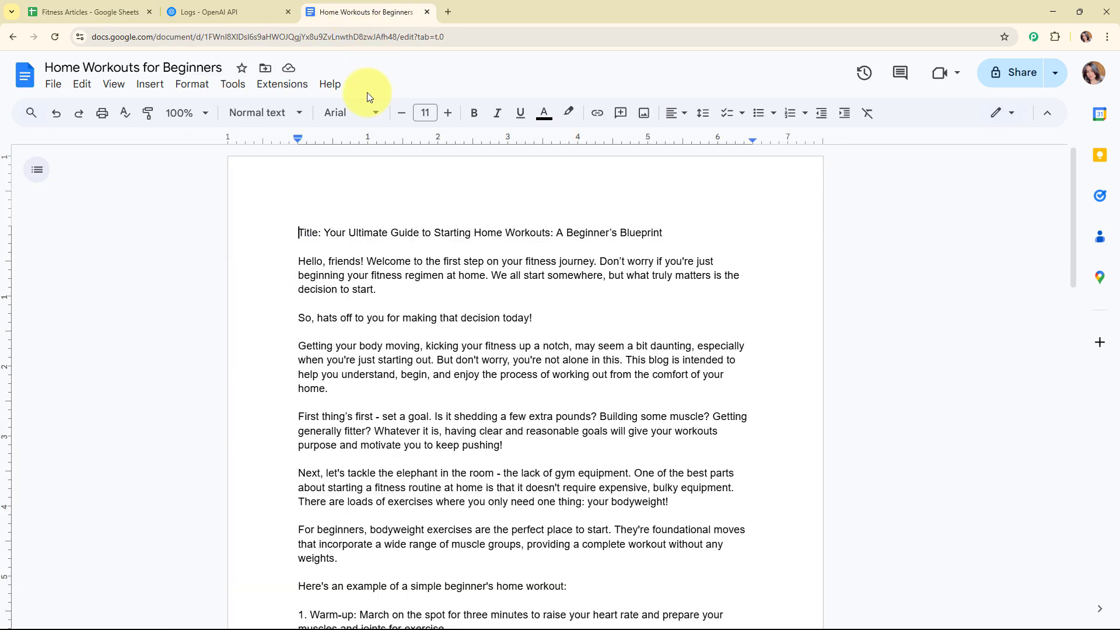
pyautogui.click(18, 39)
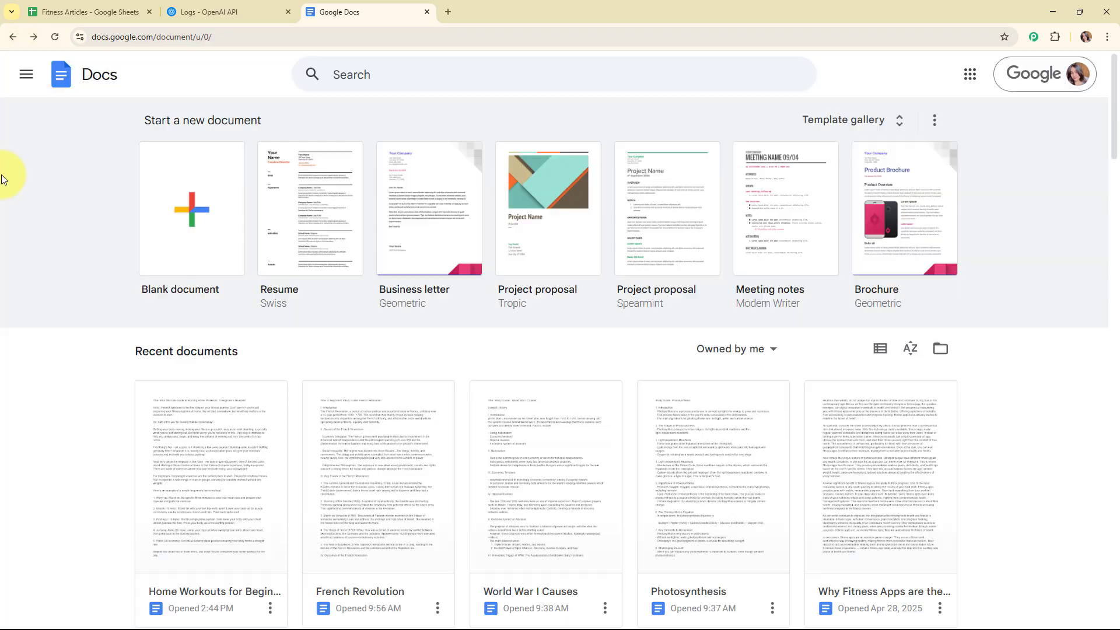
pyautogui.click(55, 38)
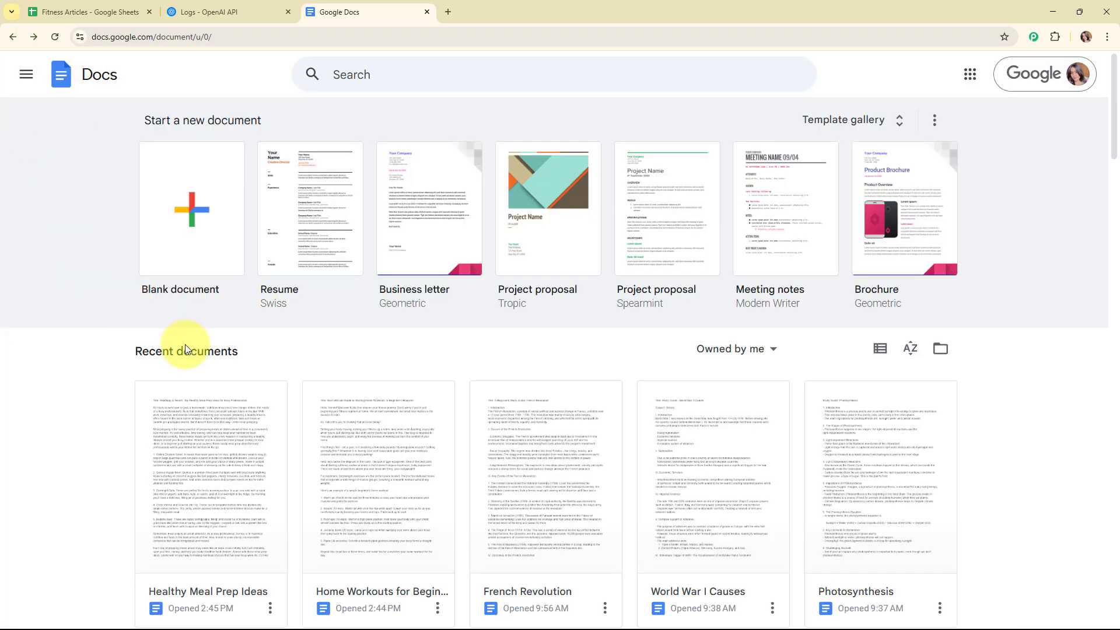
pyautogui.scroll(-1, 280, 363)
pyautogui.click(200, 397)
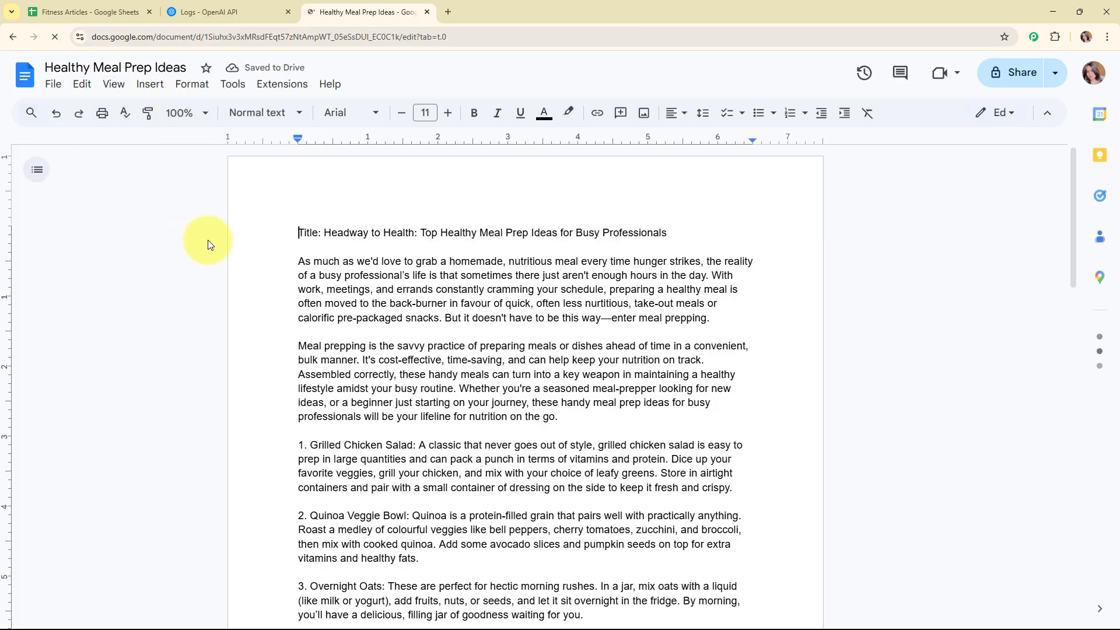
pyautogui.scroll(-11, 911, 379)
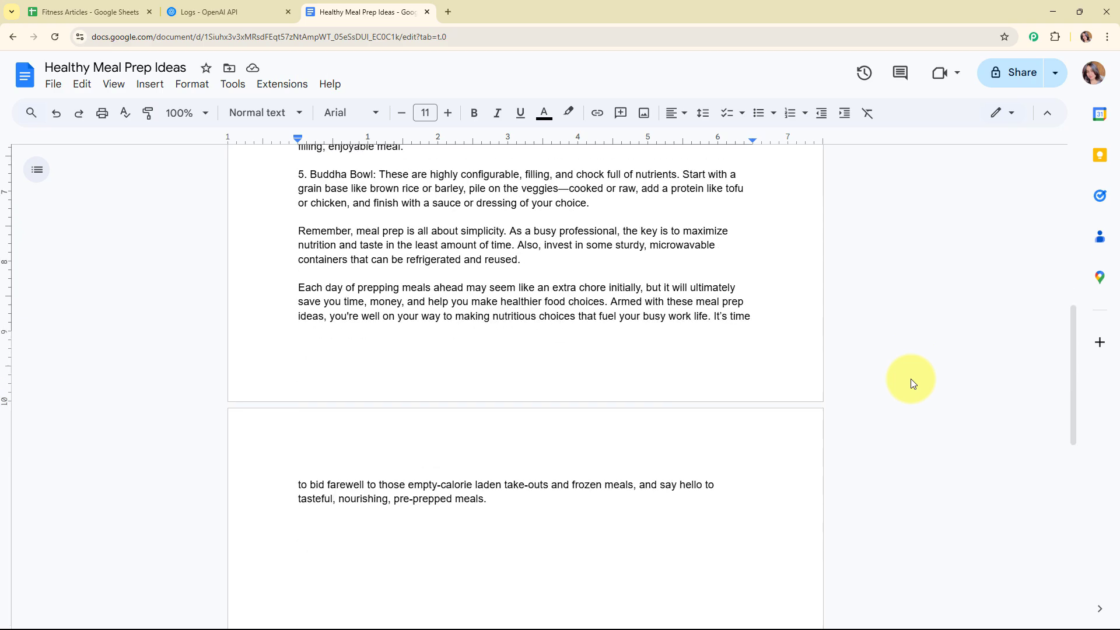
pyautogui.scroll(13, 912, 379)
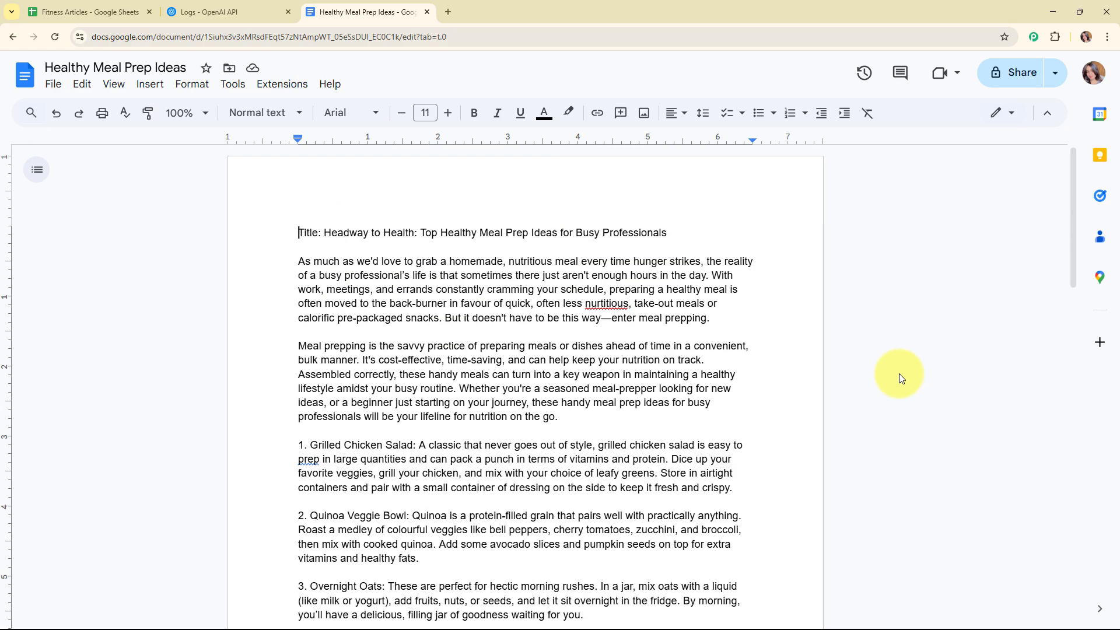
# Step: Revisit the Fitness Articles sheet, the OpenAI logs and the Healthy Meal Prep Ideas document
pyautogui.click(135, 18)
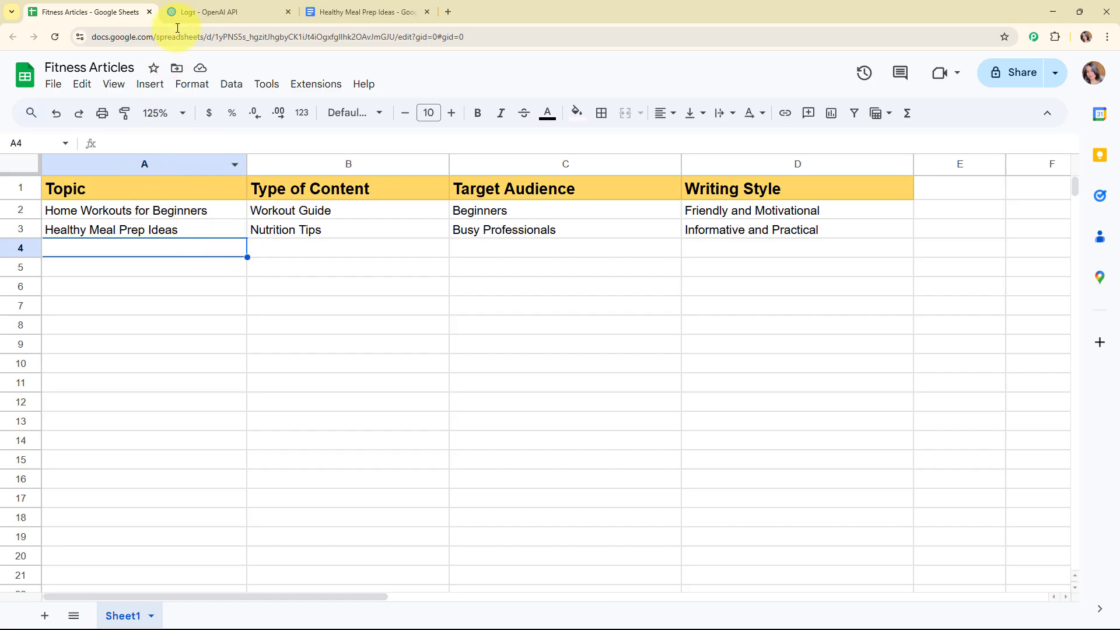
pyautogui.click(189, 7)
pyautogui.click(352, 9)
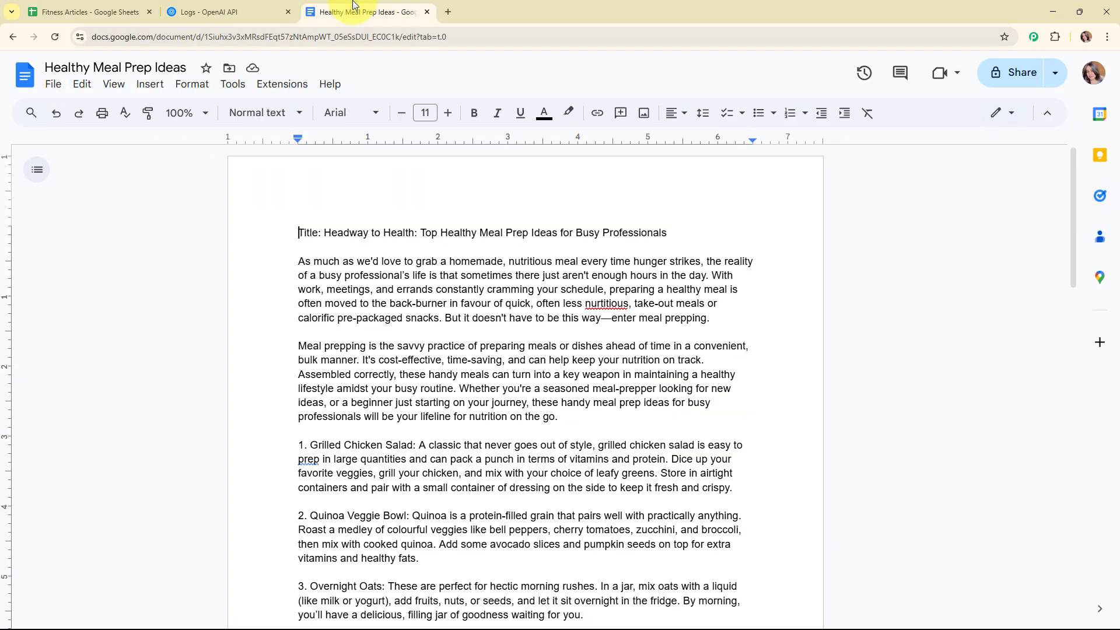
# Step: Open the Pabbly Connect website at pabbly.com/connect/inr/ in a new browser tab
pyautogui.click(448, 11)
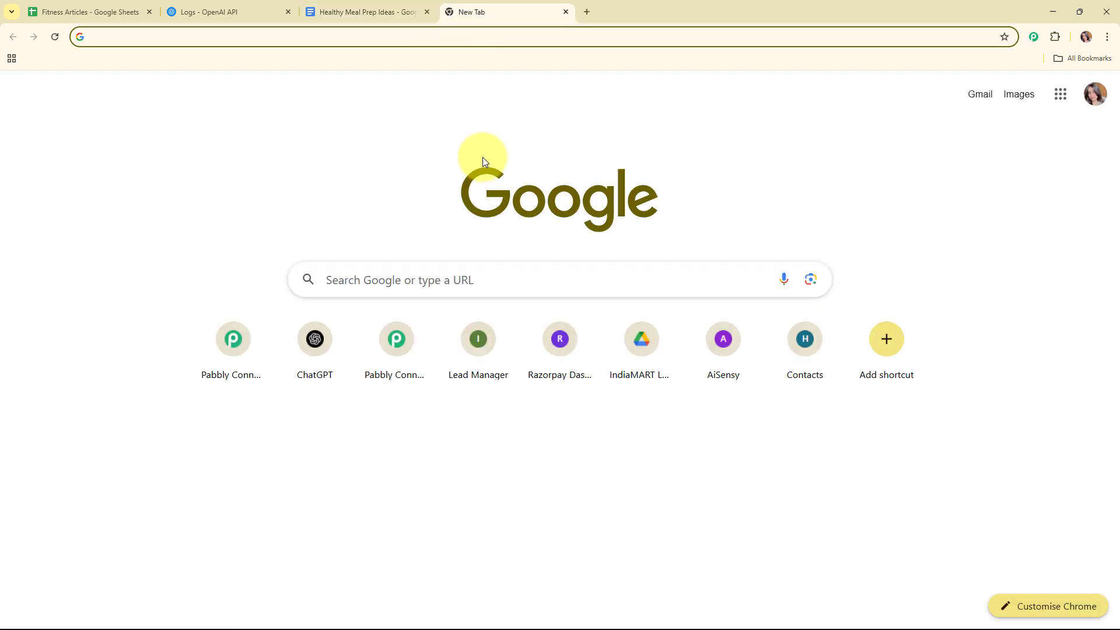
pyautogui.write('pabb')
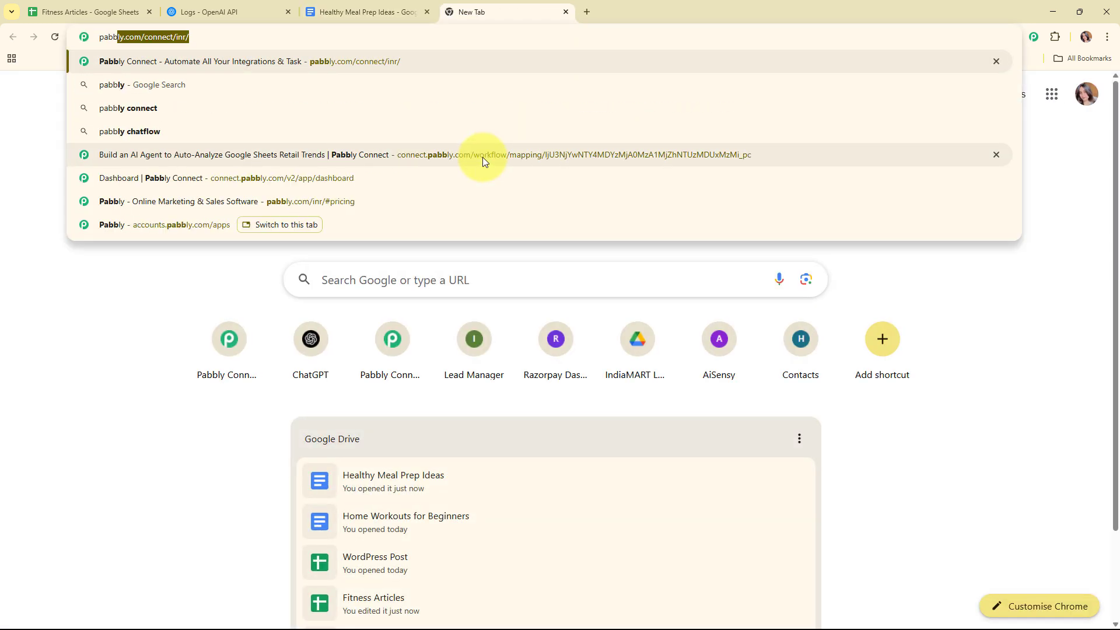
pyautogui.write('ly.co')
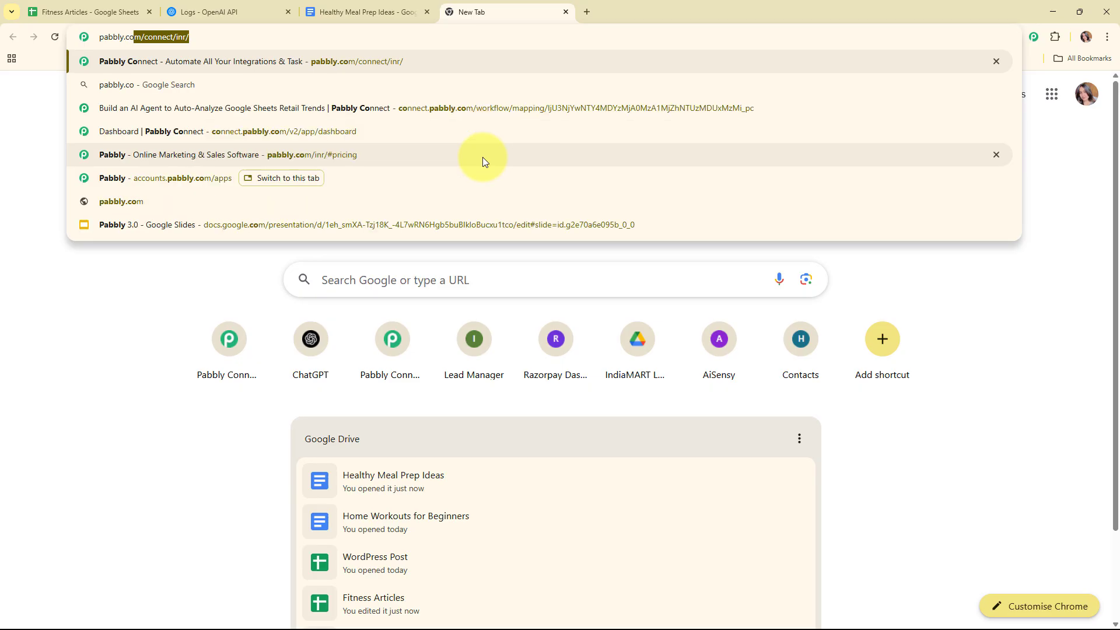
pyautogui.write('m/con')
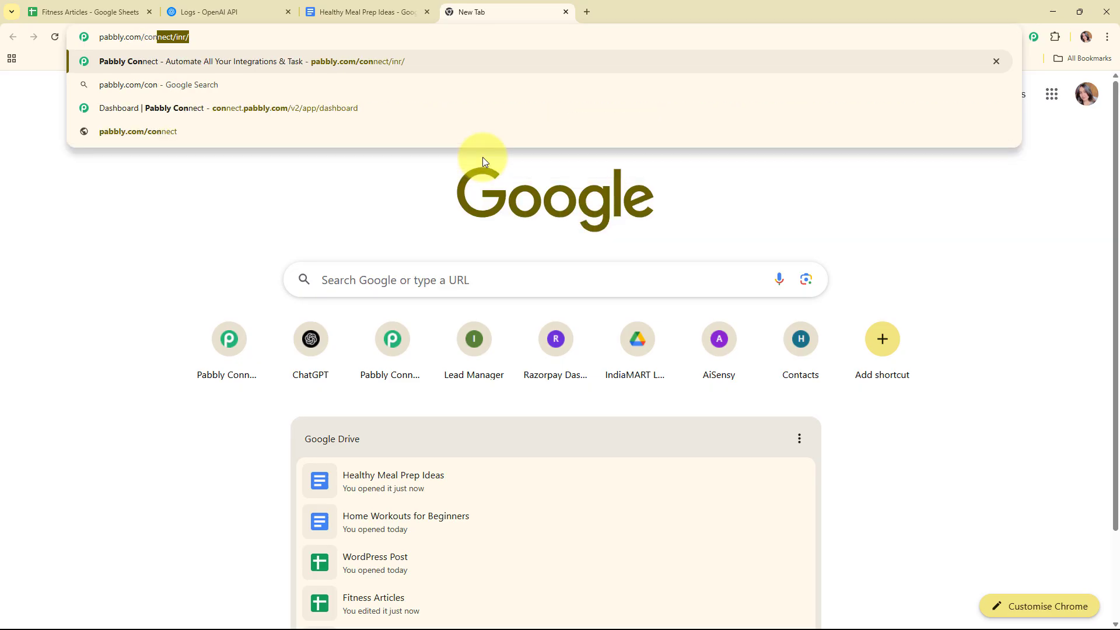
pyautogui.click(471, 60)
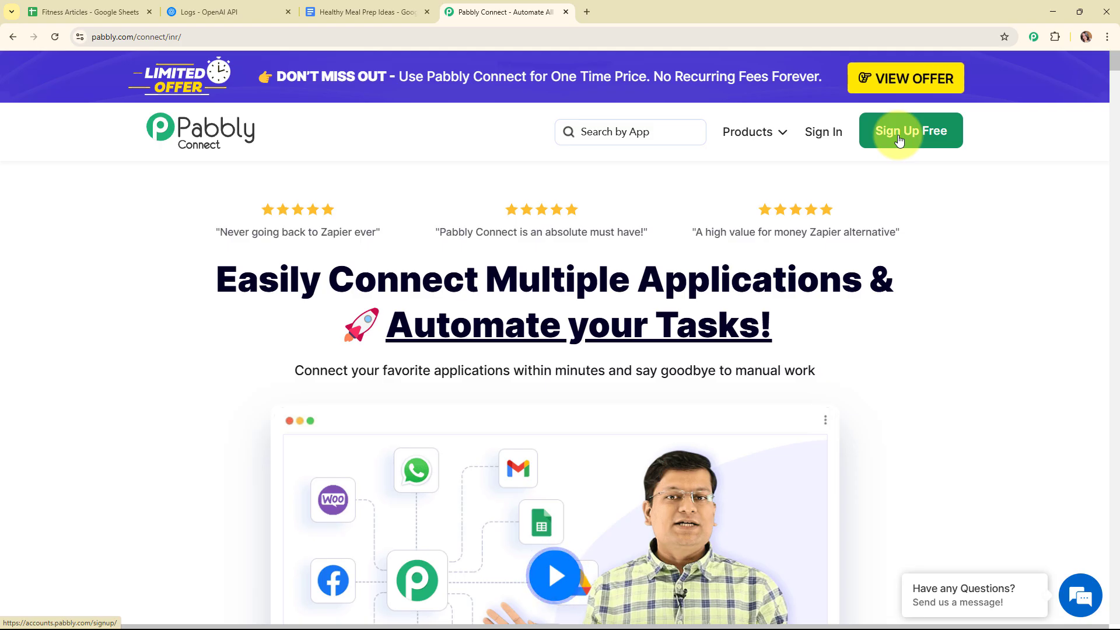
# Step: Sign in to Pabbly and access the Pabbly Connect dashboard from the list of apps
pyautogui.click(834, 136)
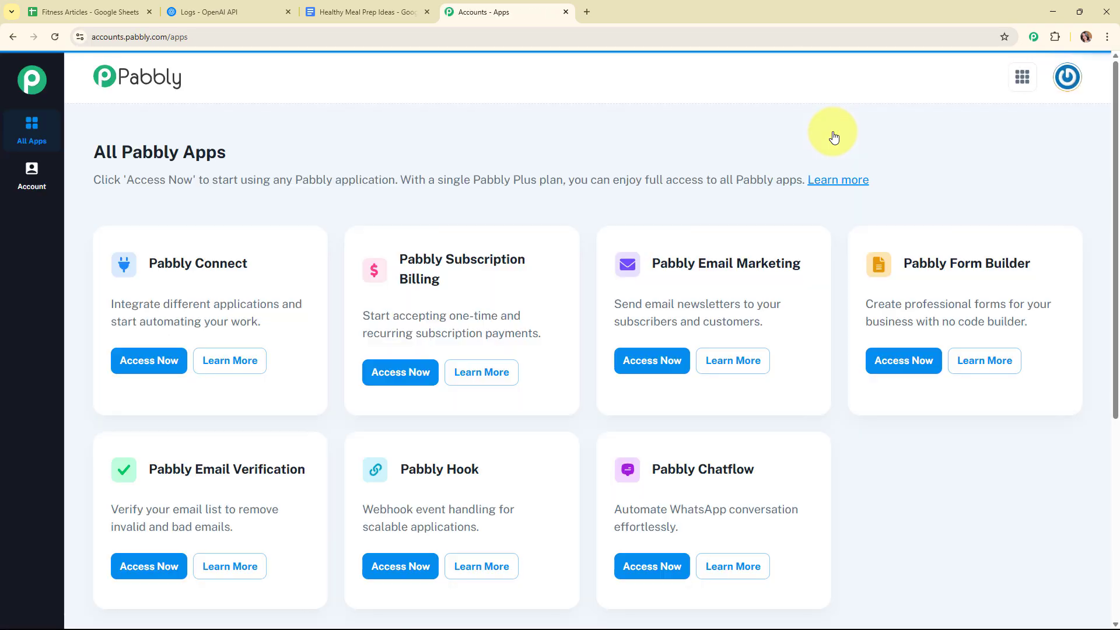
pyautogui.moveTo(93, 148); pyautogui.dragTo(296, 152)
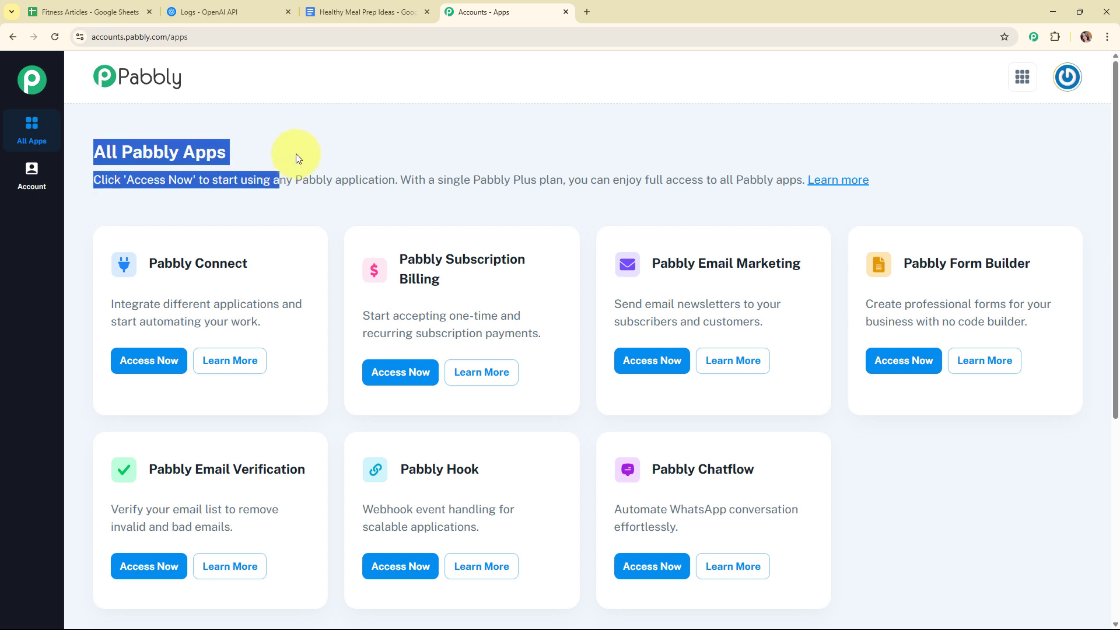
pyautogui.click(295, 152)
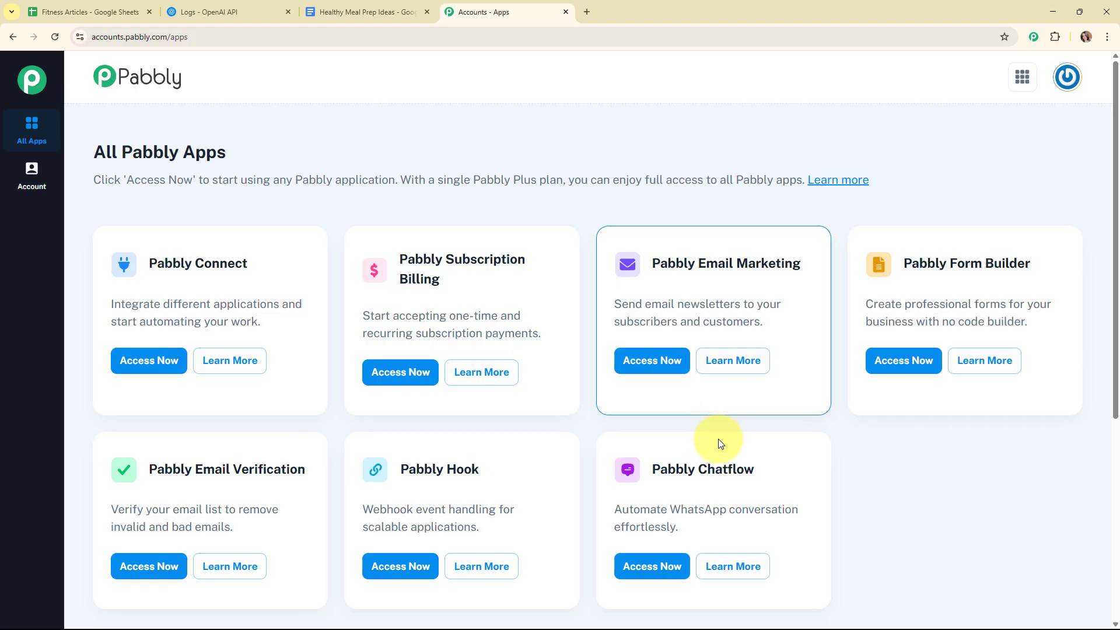
pyautogui.click(149, 361)
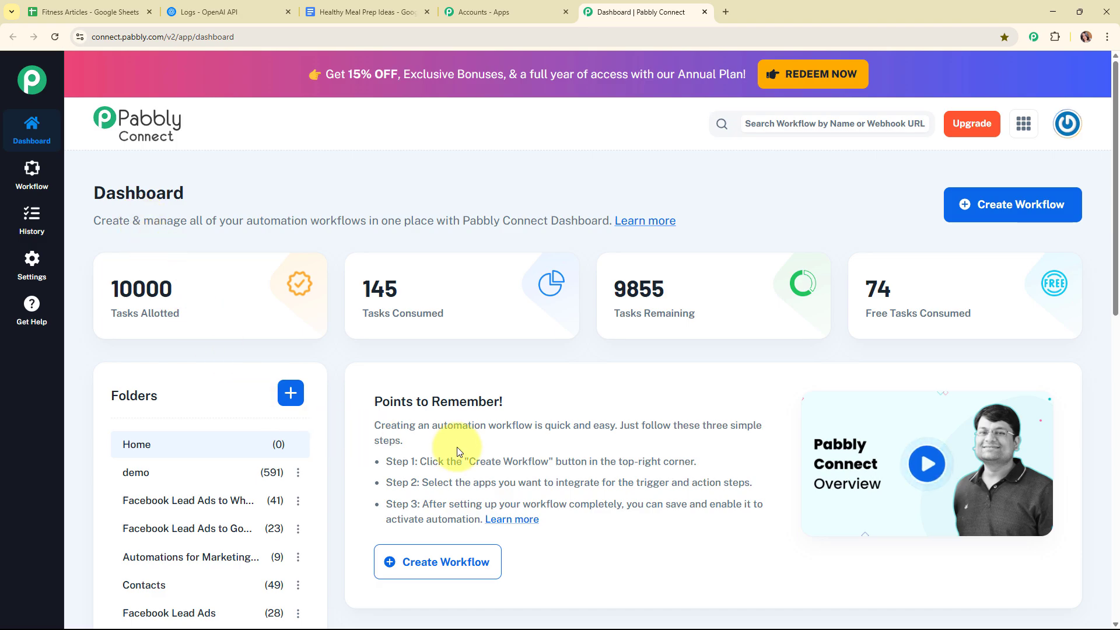
# Step: Start a new workflow named "Write Fitness Articles Using AI Agent" and assign it to the Automations folder
pyautogui.click(979, 207)
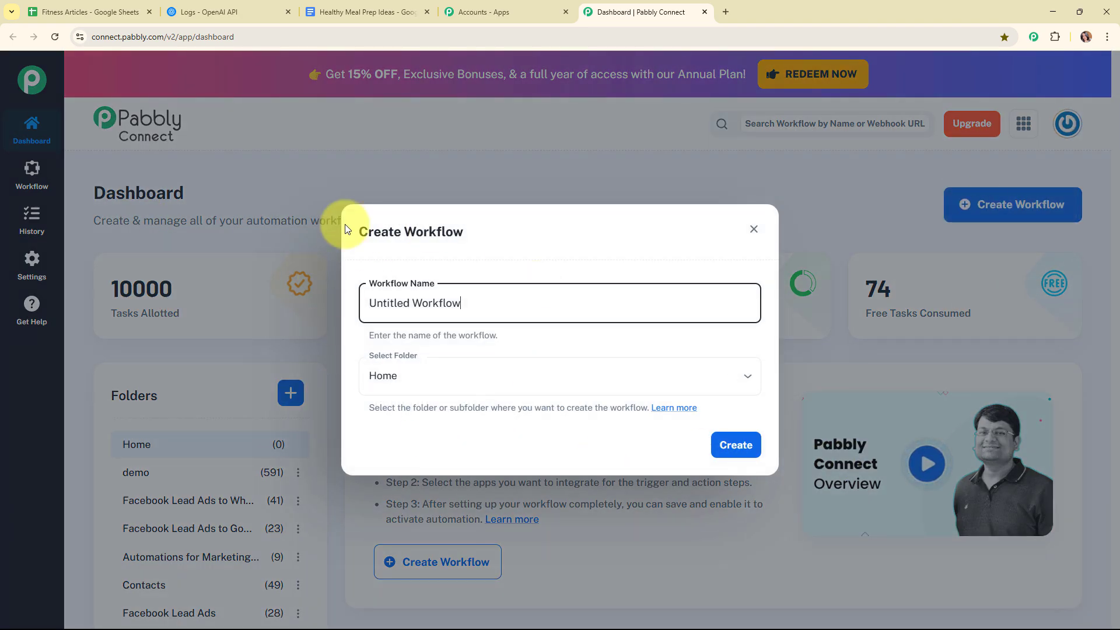
pyautogui.moveTo(497, 302); pyautogui.dragTo(333, 316)
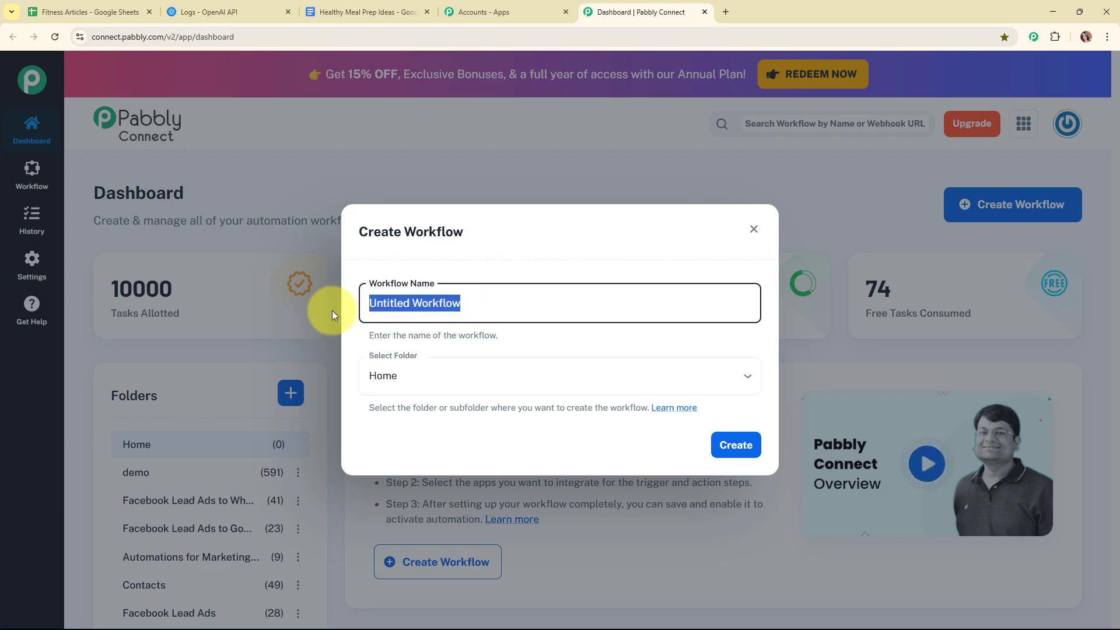
pyautogui.write('Write Fitness Articles Using AI Agent')
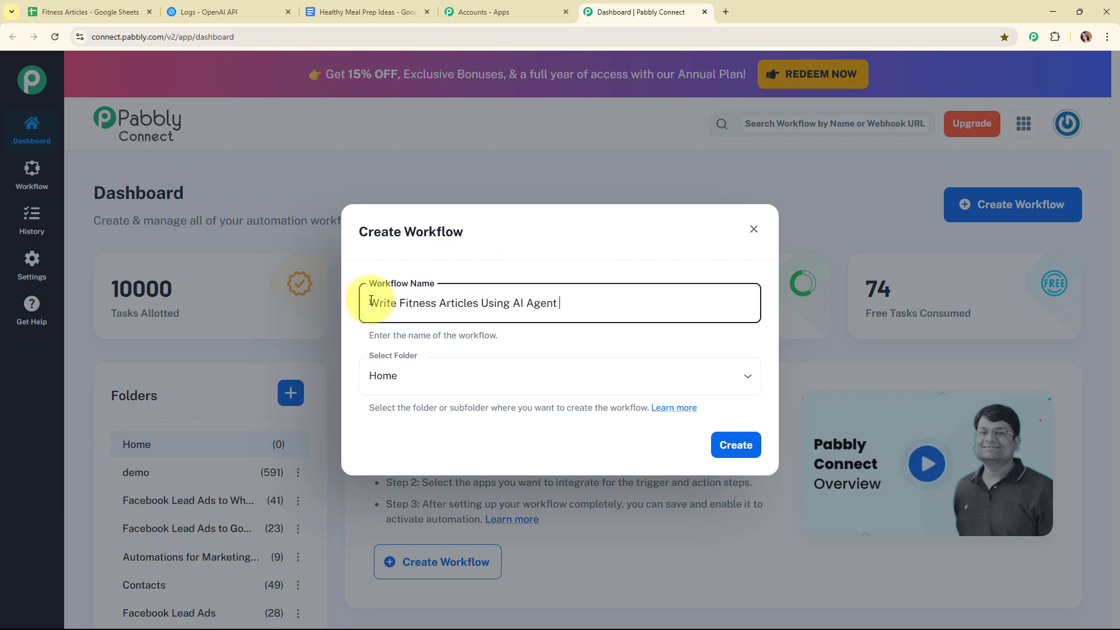
pyautogui.moveTo(368, 303); pyautogui.dragTo(621, 309)
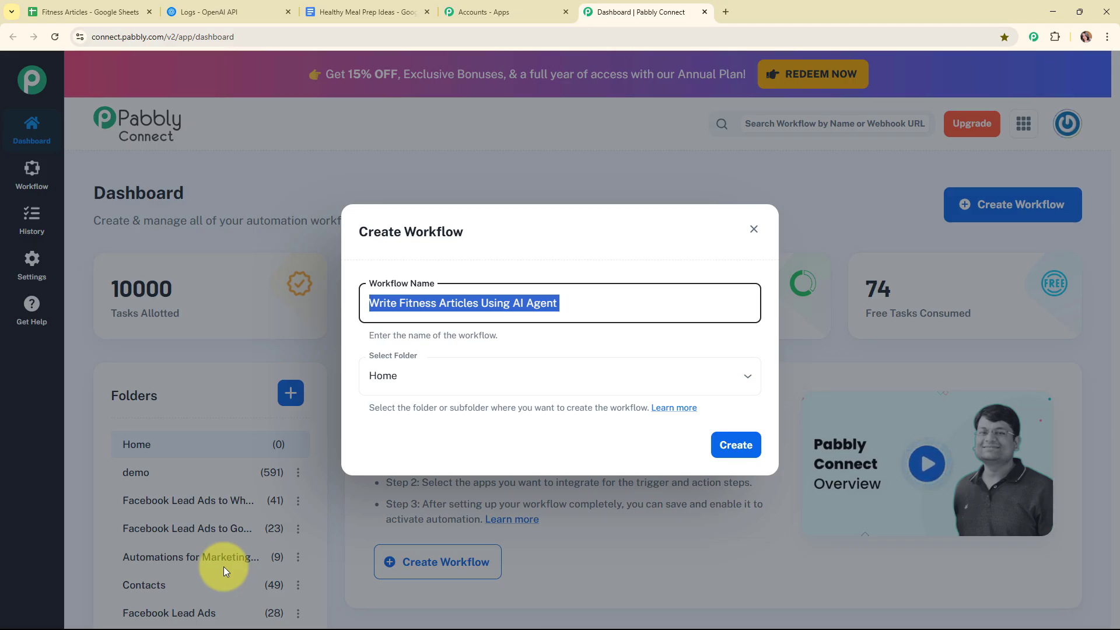
pyautogui.click(496, 376)
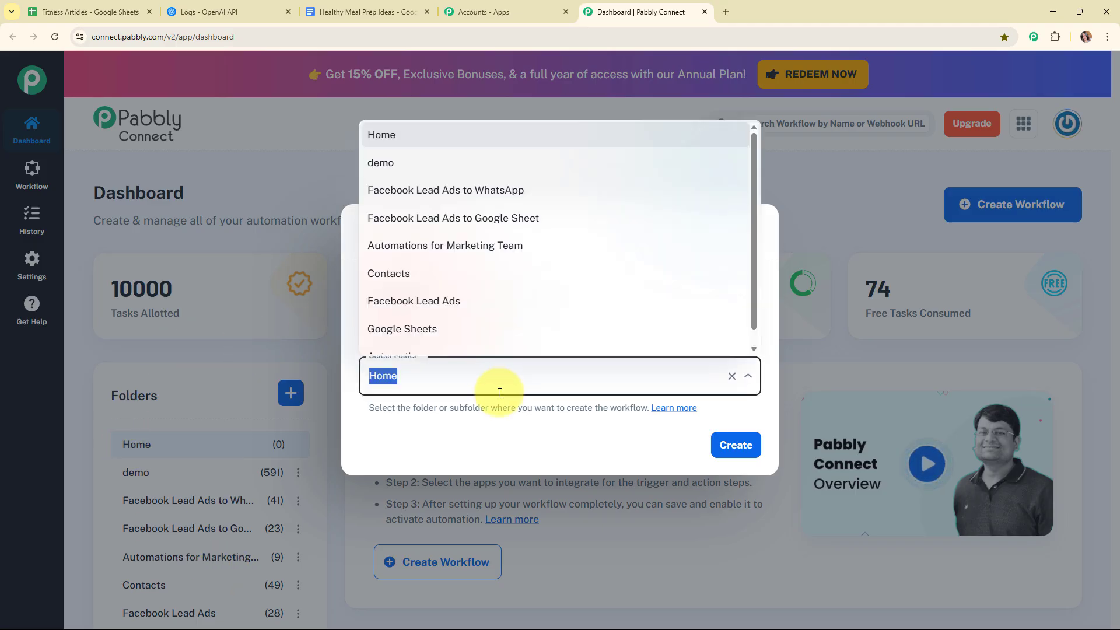
pyautogui.scroll(-1, 420, 343)
pyautogui.click(420, 342)
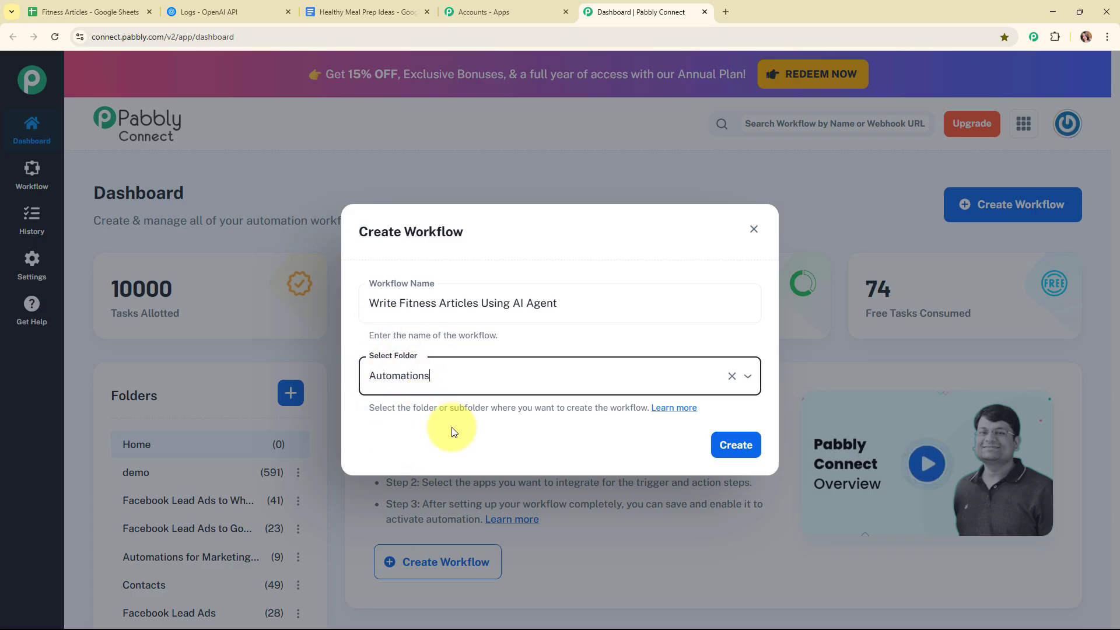
# Step: Skim the forum help article about workflow folders, and return to the workflow creation dialog
pyautogui.click(678, 412)
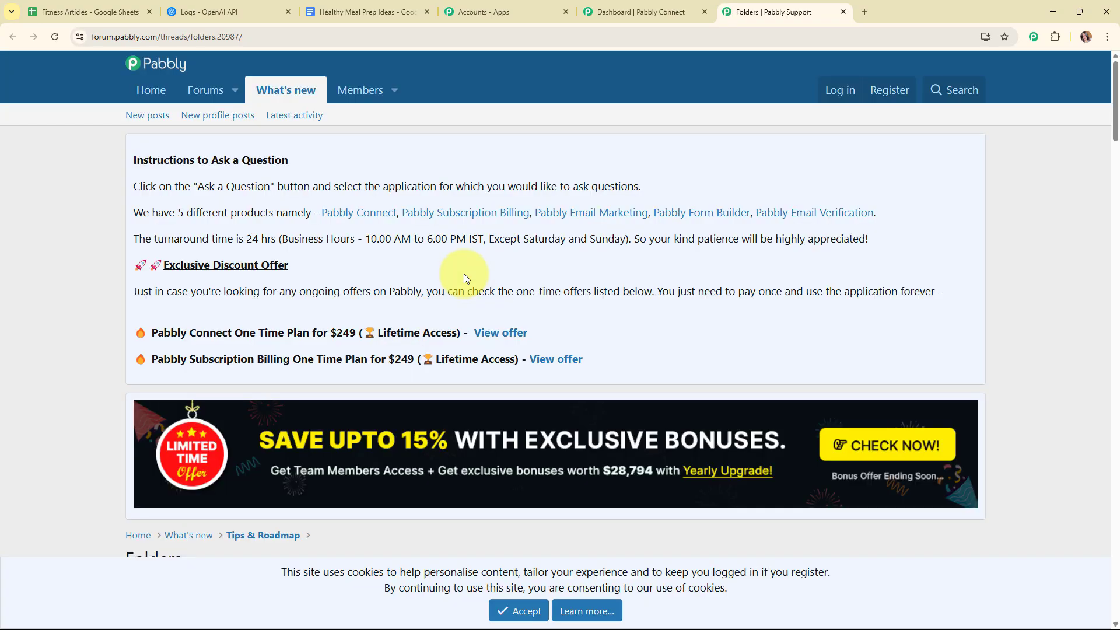
pyautogui.scroll(-10, 464, 275)
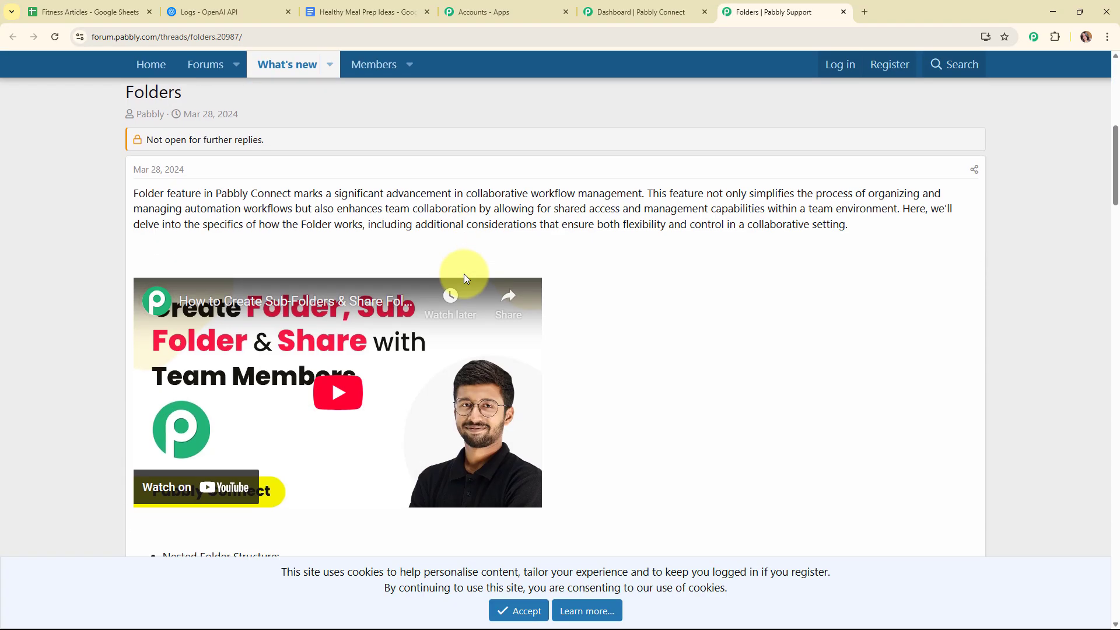
pyautogui.scroll(-5, 465, 269)
pyautogui.scroll(7, 465, 263)
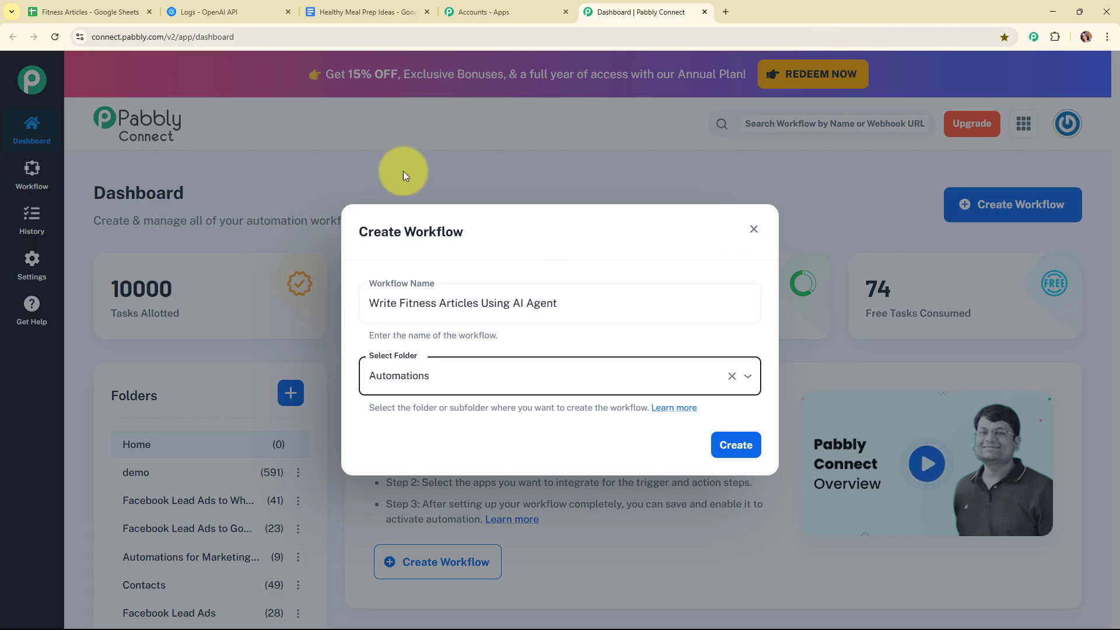
# Step: Create the workflow and expand its trigger step to show the app selection
pyautogui.click(737, 447)
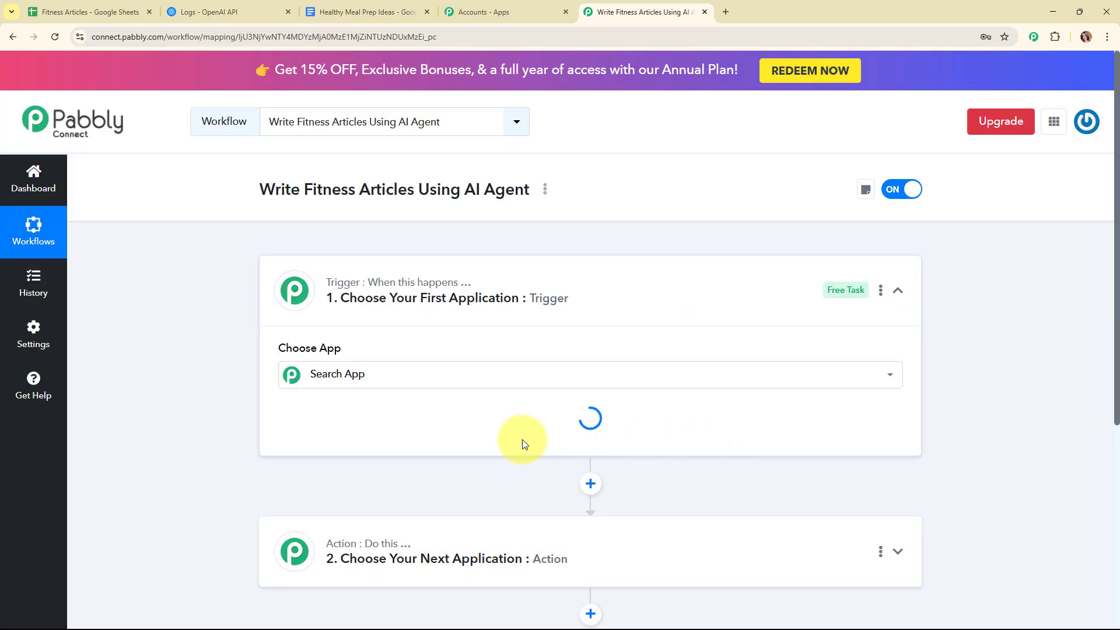
pyautogui.click(895, 299)
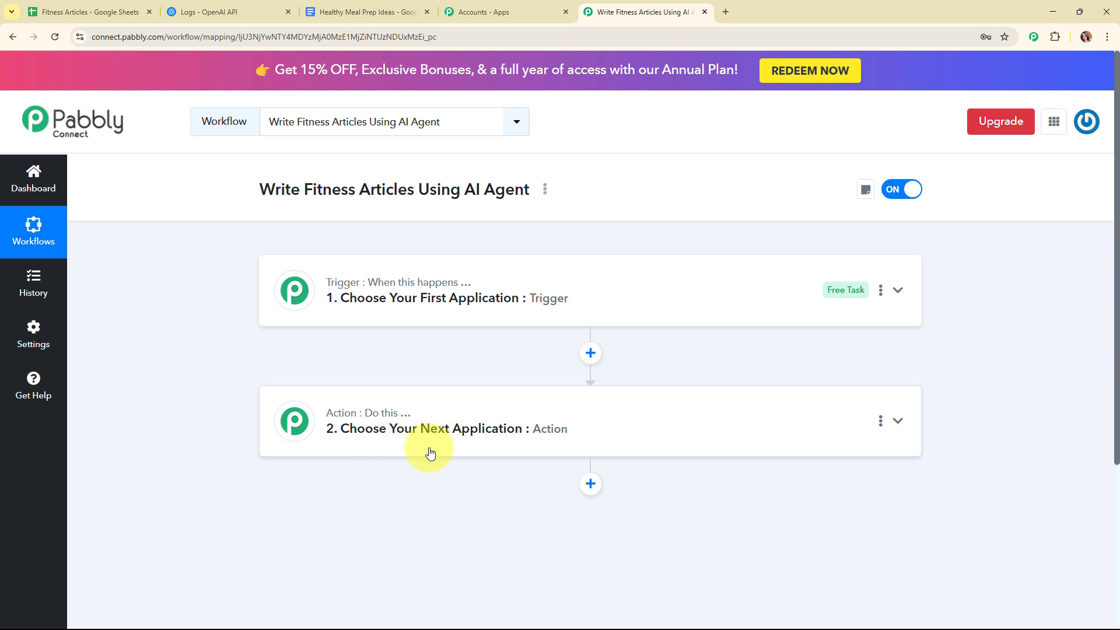
pyautogui.click(666, 304)
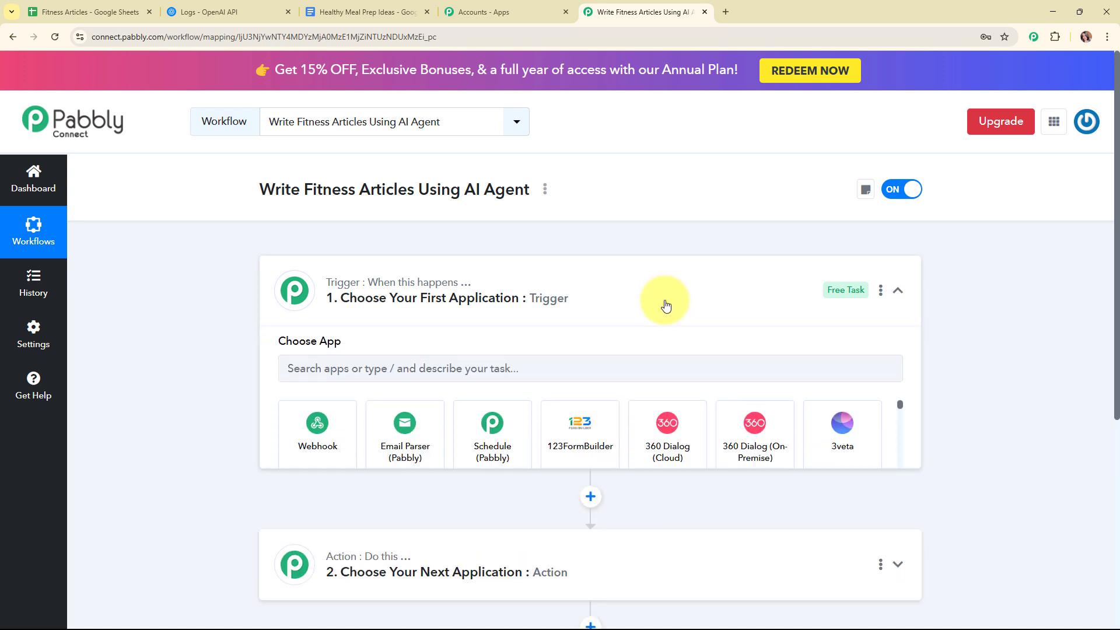
# Step: Set the trigger app to Google Sheets with the New or Updated Spreadsheet Row event
pyautogui.click(408, 372)
pyautogui.write('g')
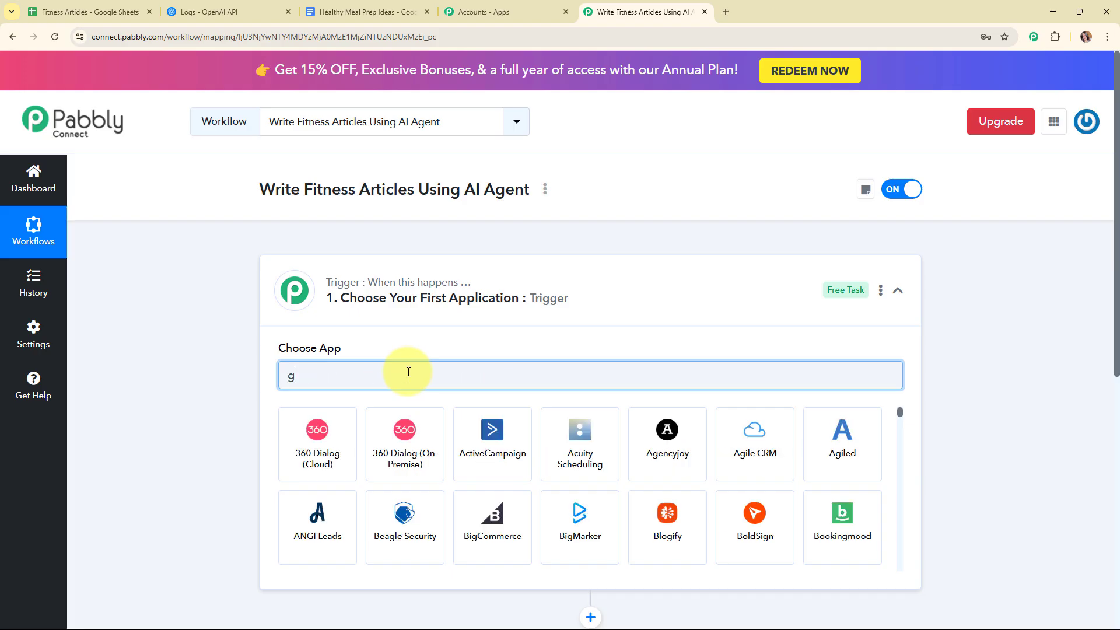
pyautogui.write('oo')
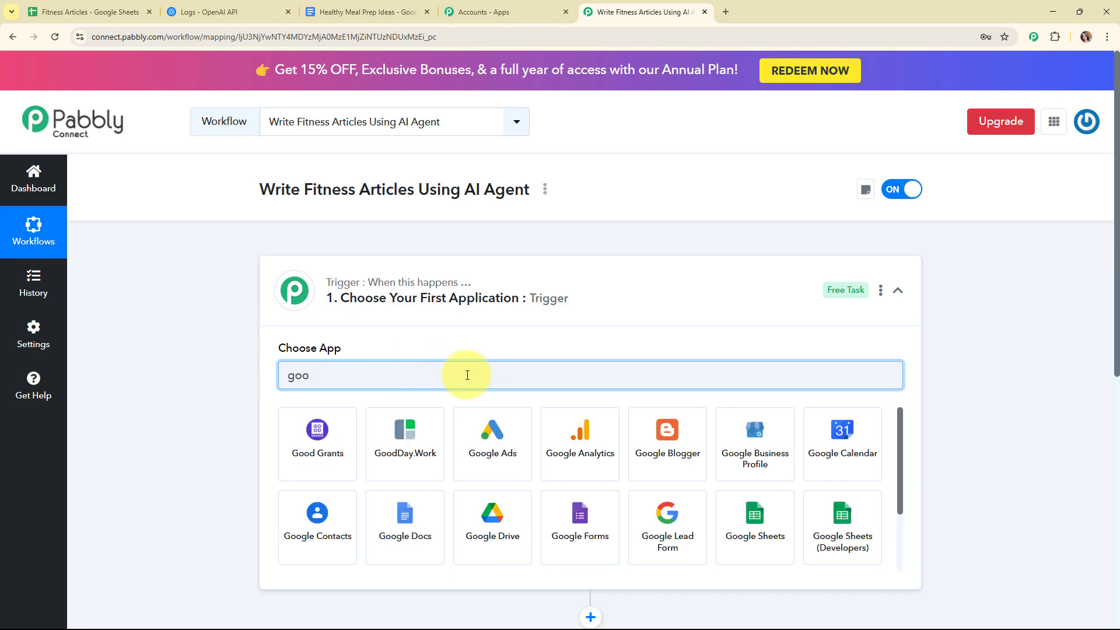
pyautogui.click(754, 522)
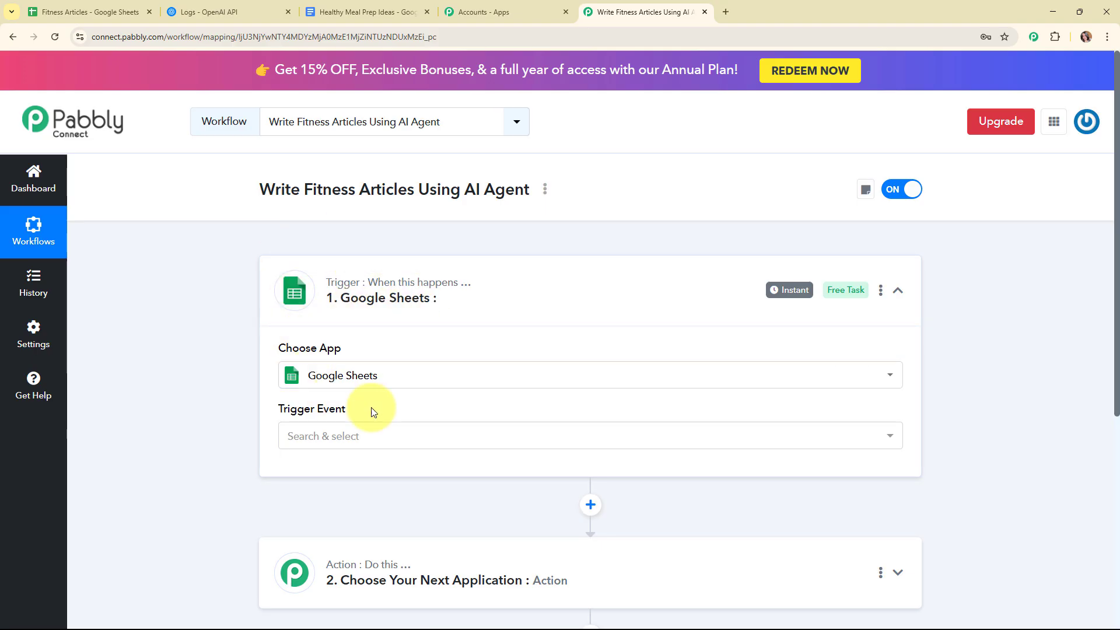
pyautogui.click(370, 436)
pyautogui.click(383, 528)
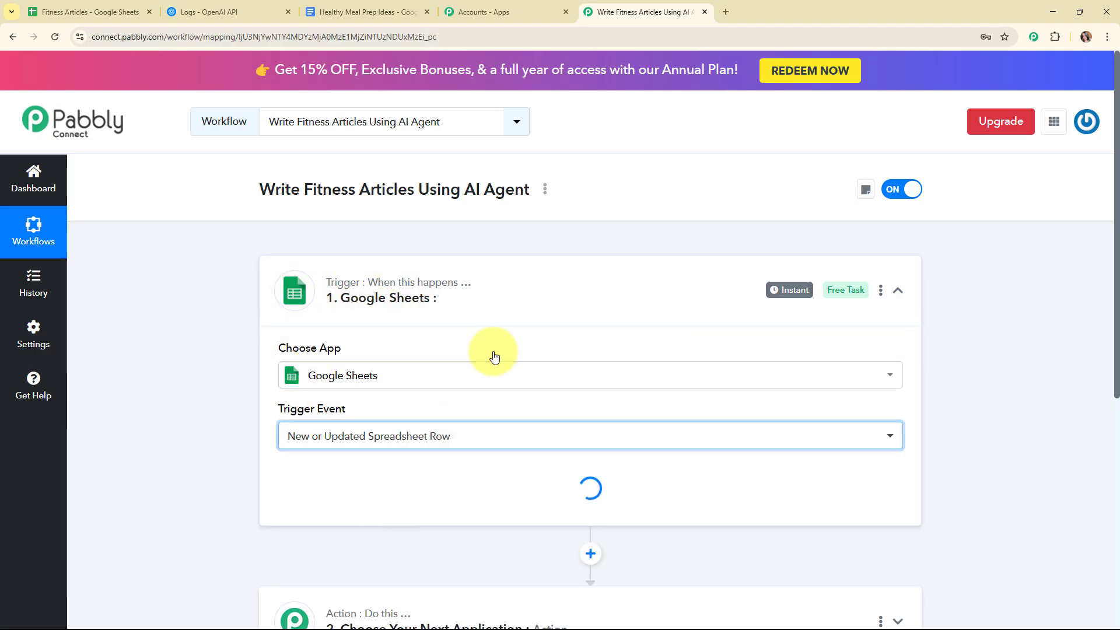
# Step: Review the webhook setup instructions for the Google Sheets trigger and copy its webhook URL
pyautogui.scroll(-2, 519, 380)
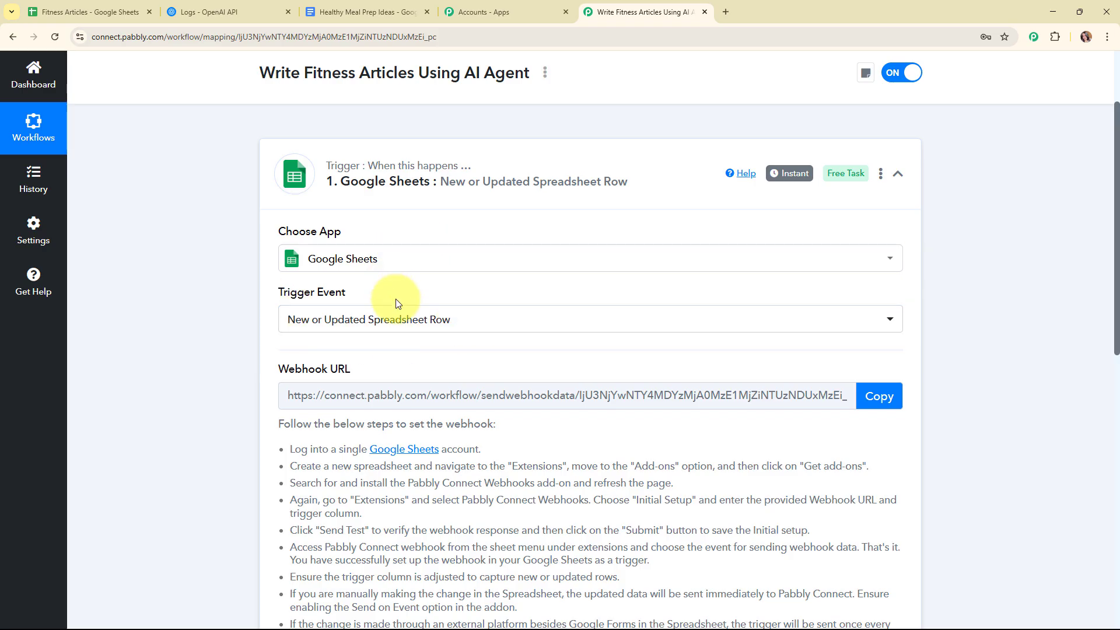
pyautogui.tripleClick(309, 296)
pyautogui.scroll(-3, 401, 309)
pyautogui.moveTo(275, 196); pyautogui.dragTo(432, 197)
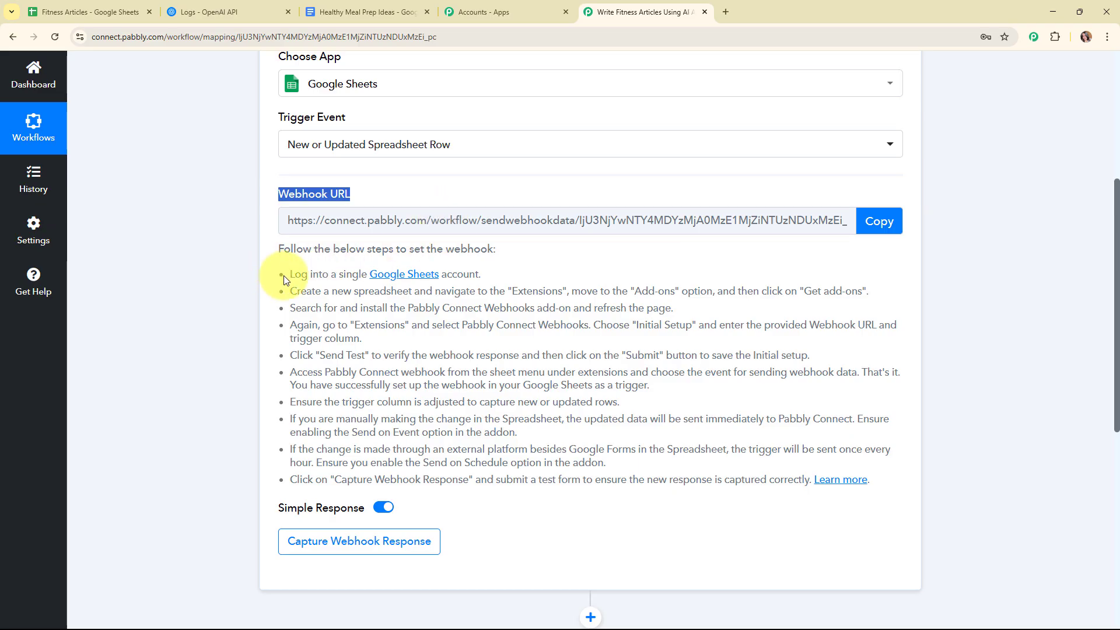
pyautogui.moveTo(284, 280); pyautogui.dragTo(872, 493)
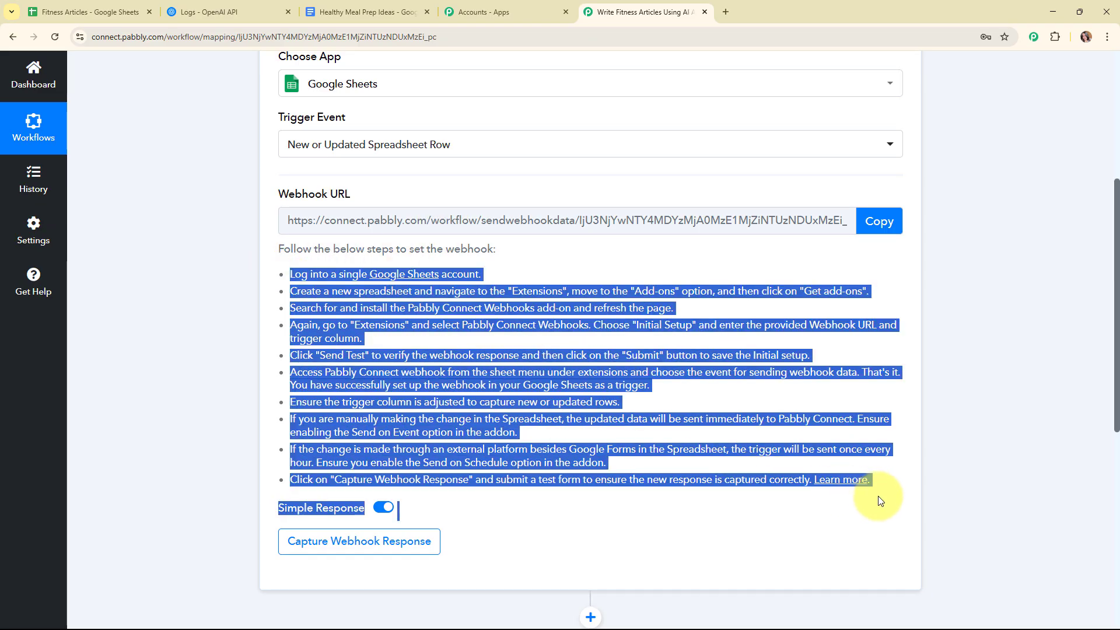
pyautogui.click(873, 227)
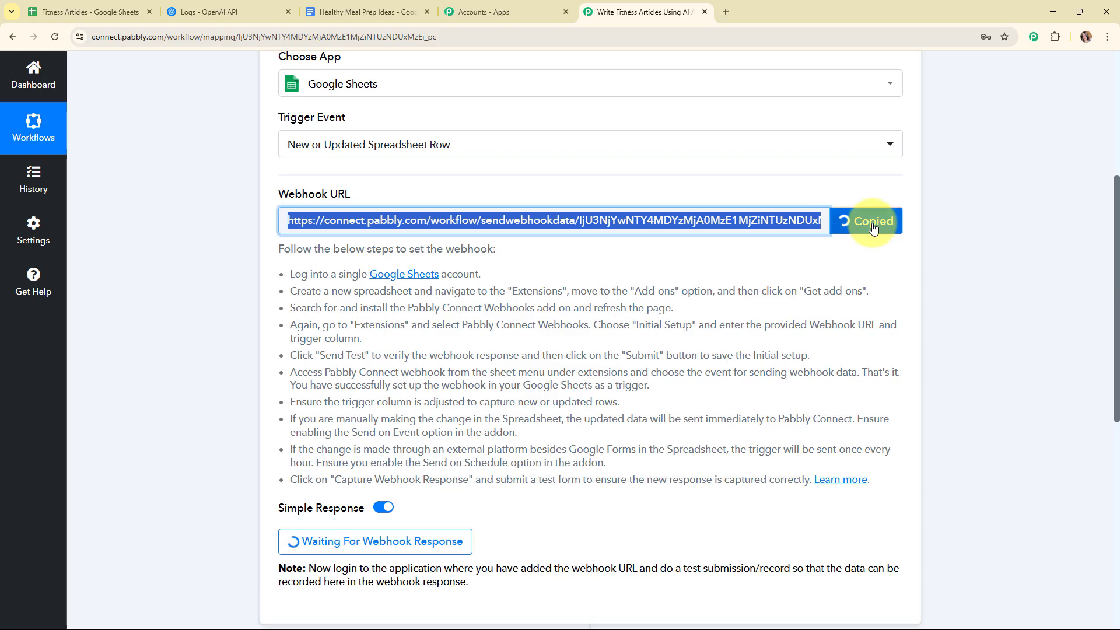
# Step: Switch to the Fitness Articles spreadsheet and fill row 2 with "Benefits of Daily Stretching", "Fitness Article", "General Fitness Enthusiasts" and "Simple and Encouraging"
pyautogui.click(71, 11)
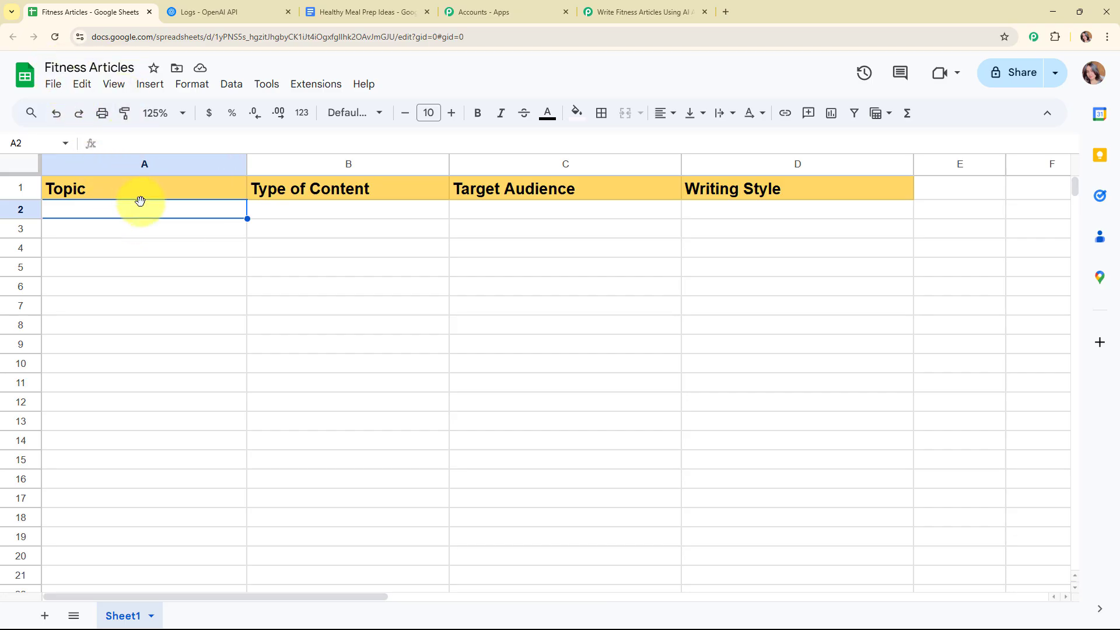
pyautogui.click(327, 220)
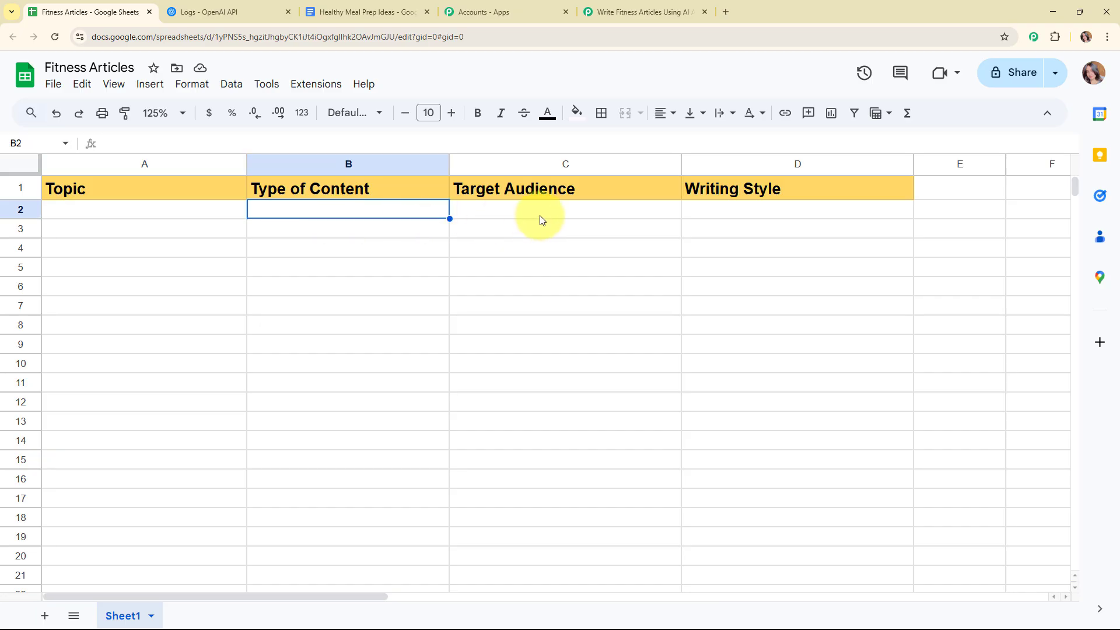
pyautogui.click(543, 219)
pyautogui.click(754, 213)
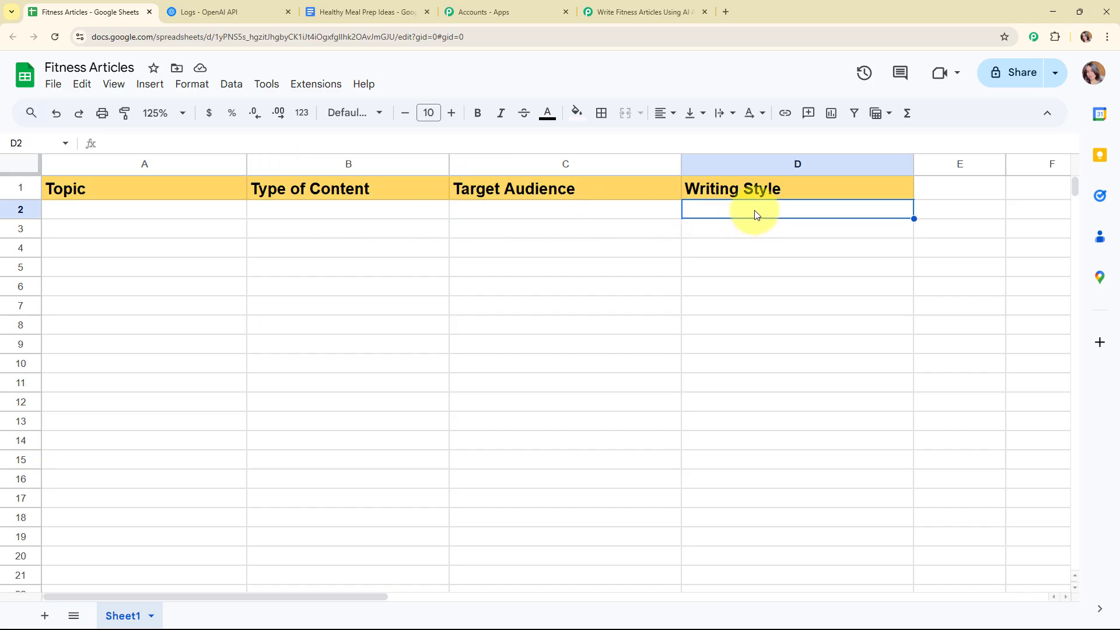
pyautogui.click(155, 220)
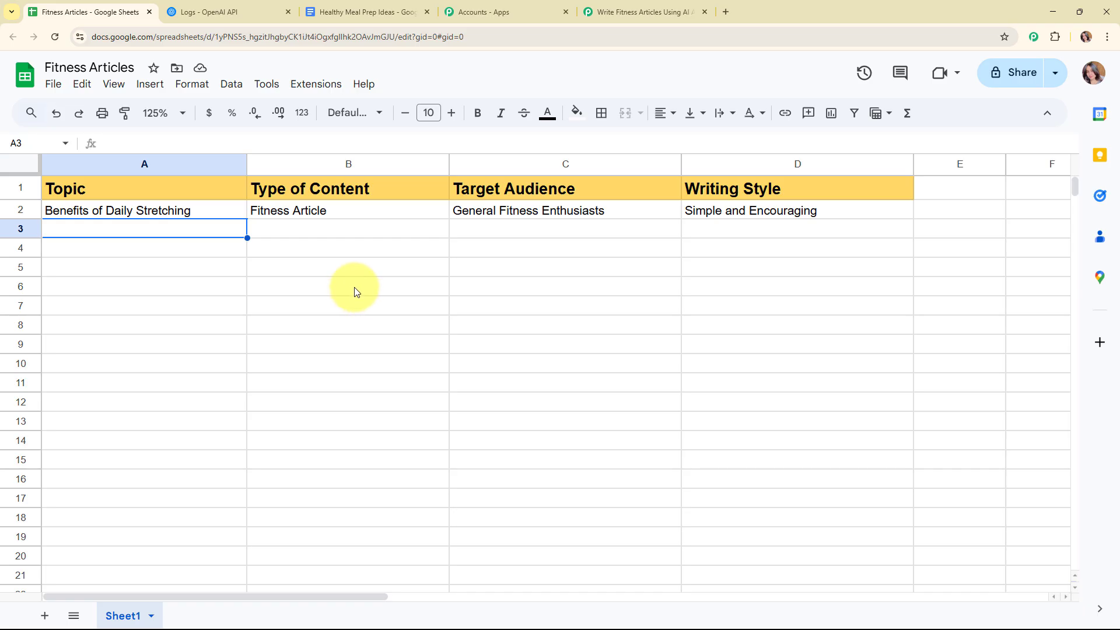
# Step: Look up the Pabbly Connect Webhooks add-on in the Google Workspace Marketplace, check its install status, and return to the sheet
pyautogui.click(301, 93)
pyautogui.moveTo(315, 119)
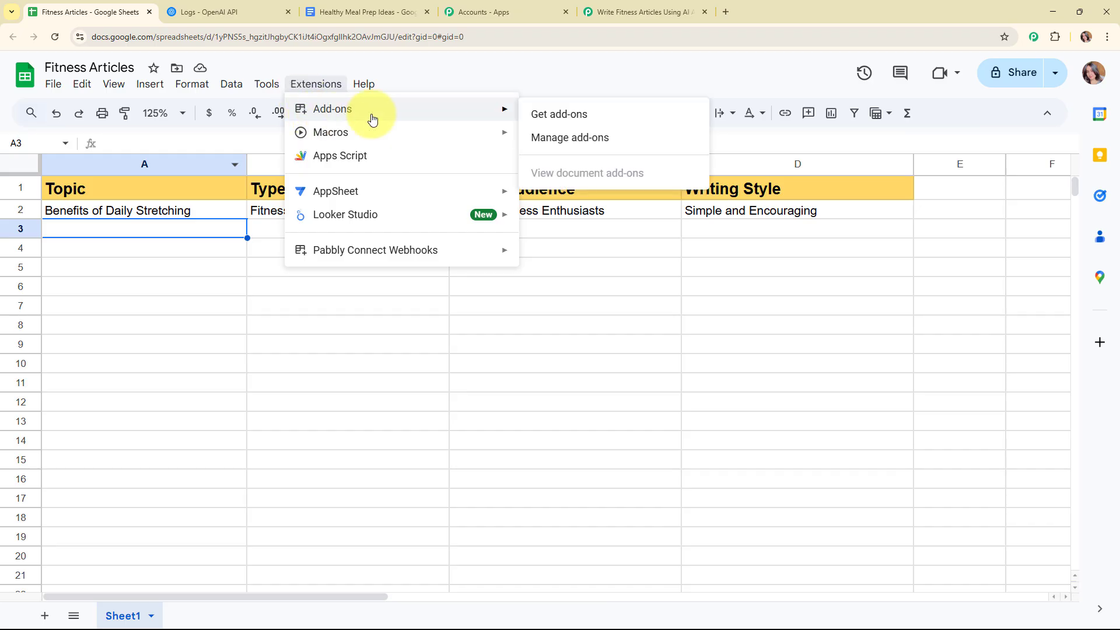
pyautogui.click(583, 115)
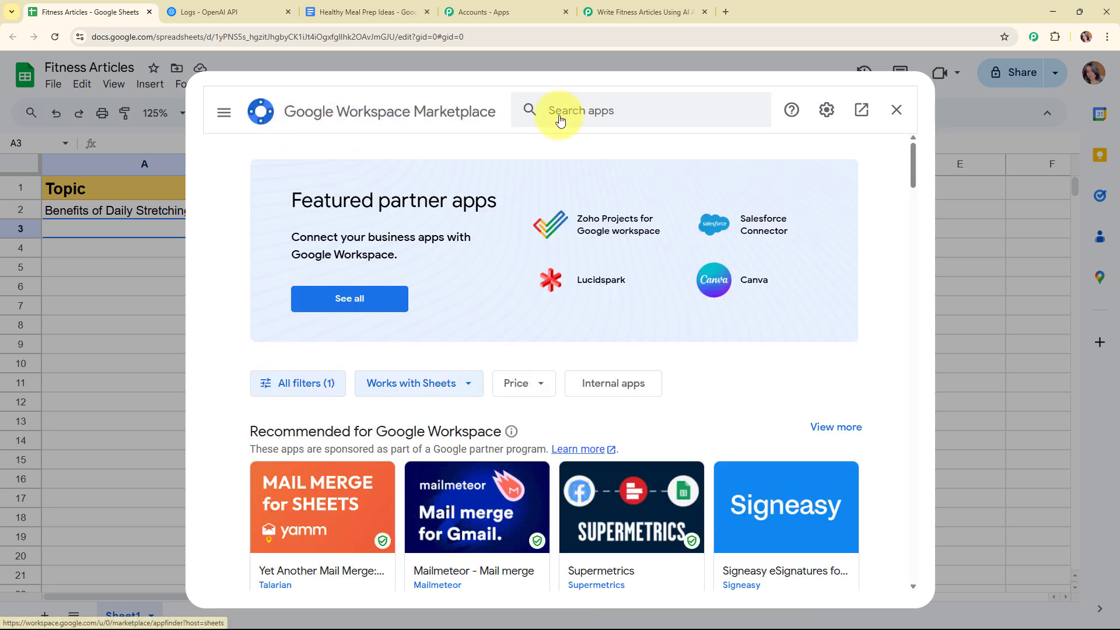
pyautogui.click(595, 108)
pyautogui.write('pab')
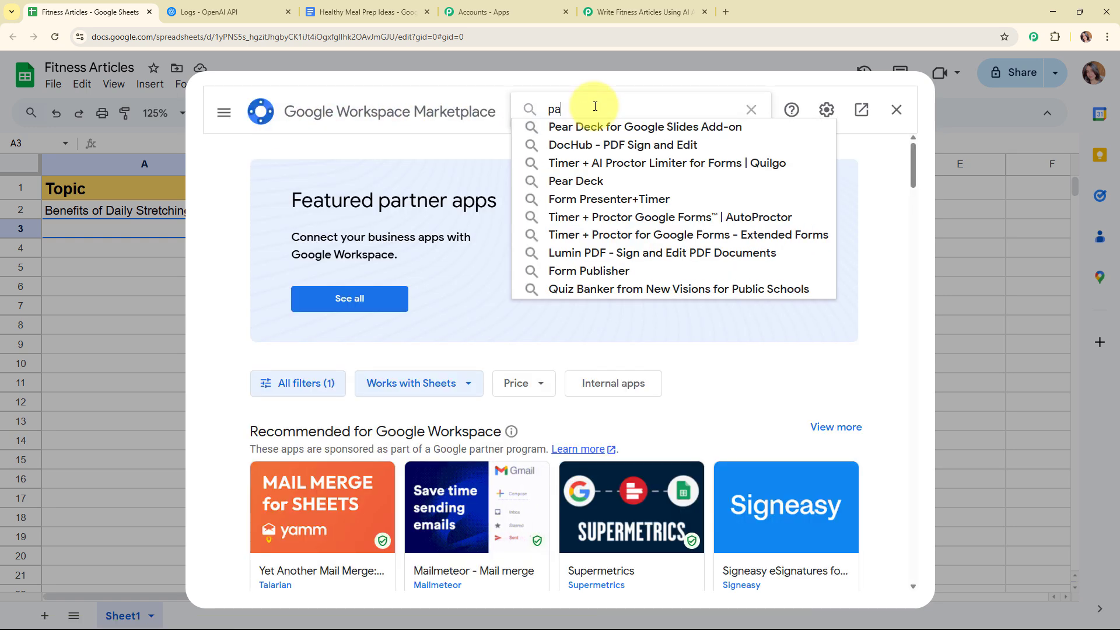
pyautogui.write('b')
pyautogui.click(583, 129)
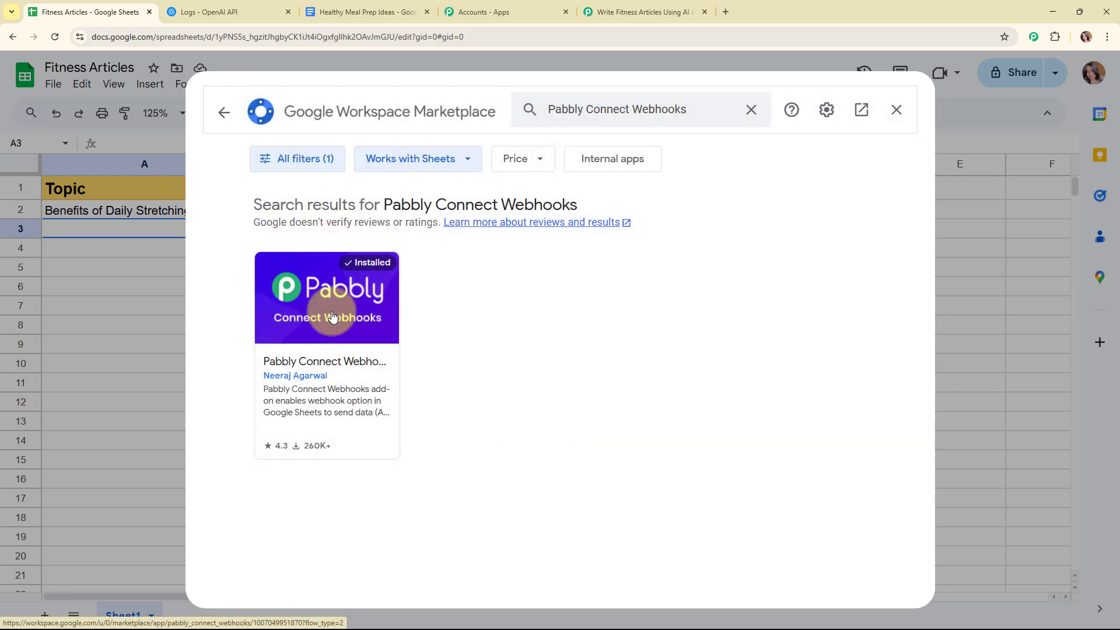
pyautogui.click(332, 317)
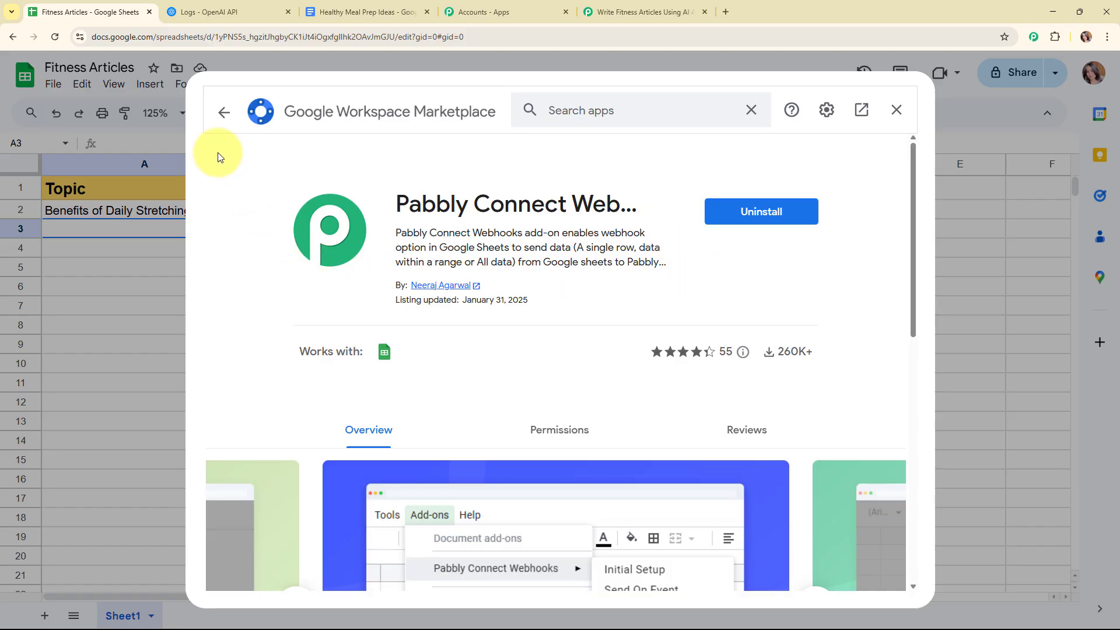
pyautogui.click(223, 112)
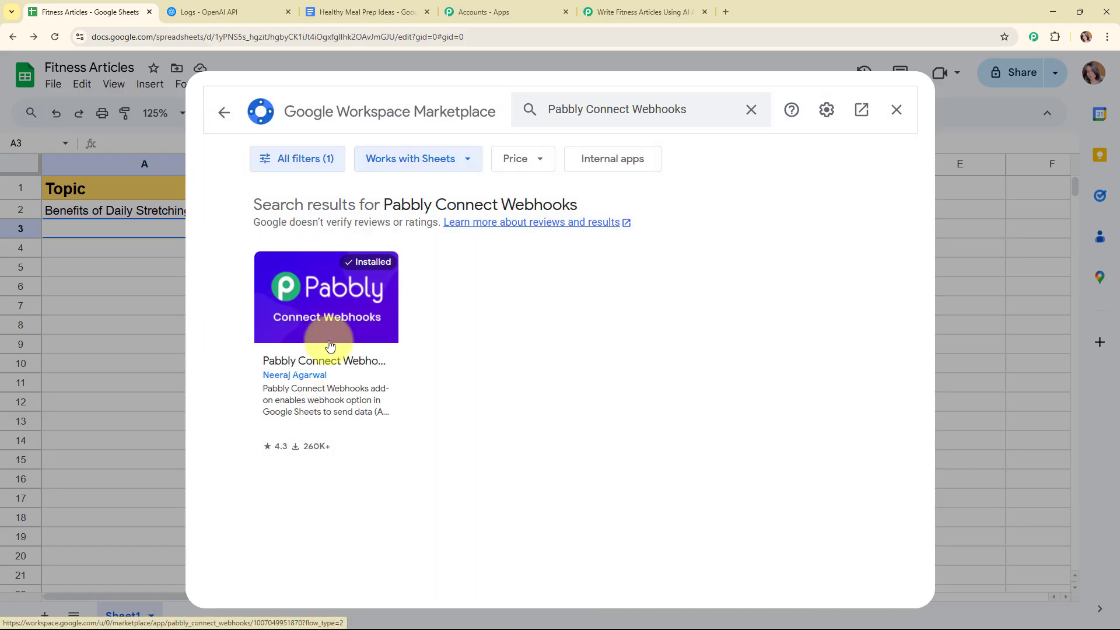
pyautogui.click(897, 110)
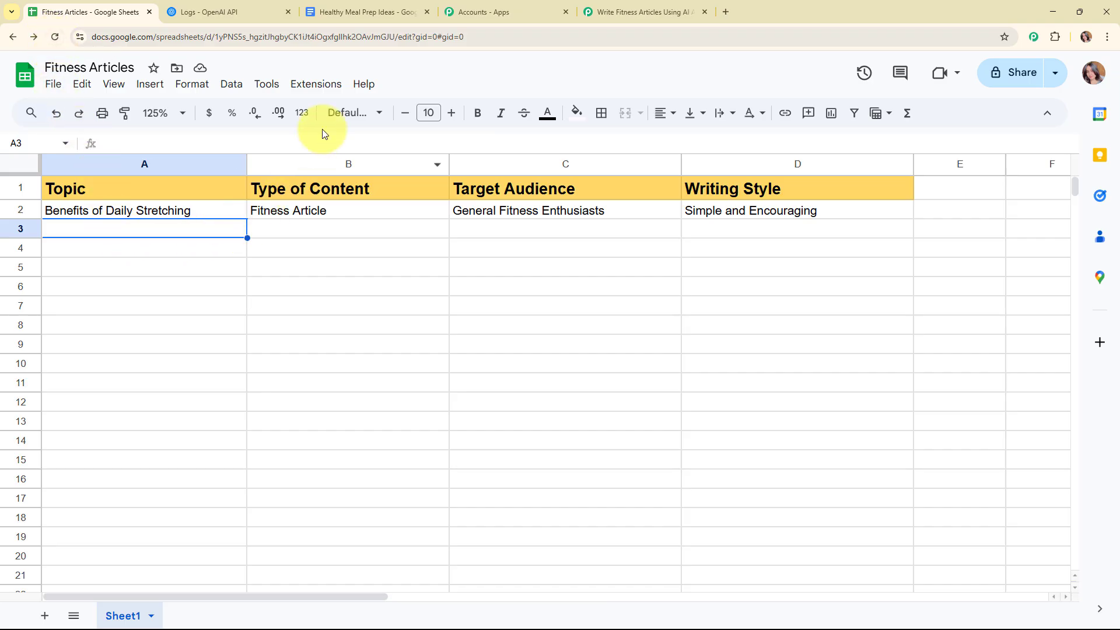
# Step: Submit the Pabbly Connect Webhooks initial setup for Sheet1 with the copied webhook URL and trigger column D
pyautogui.click(318, 86)
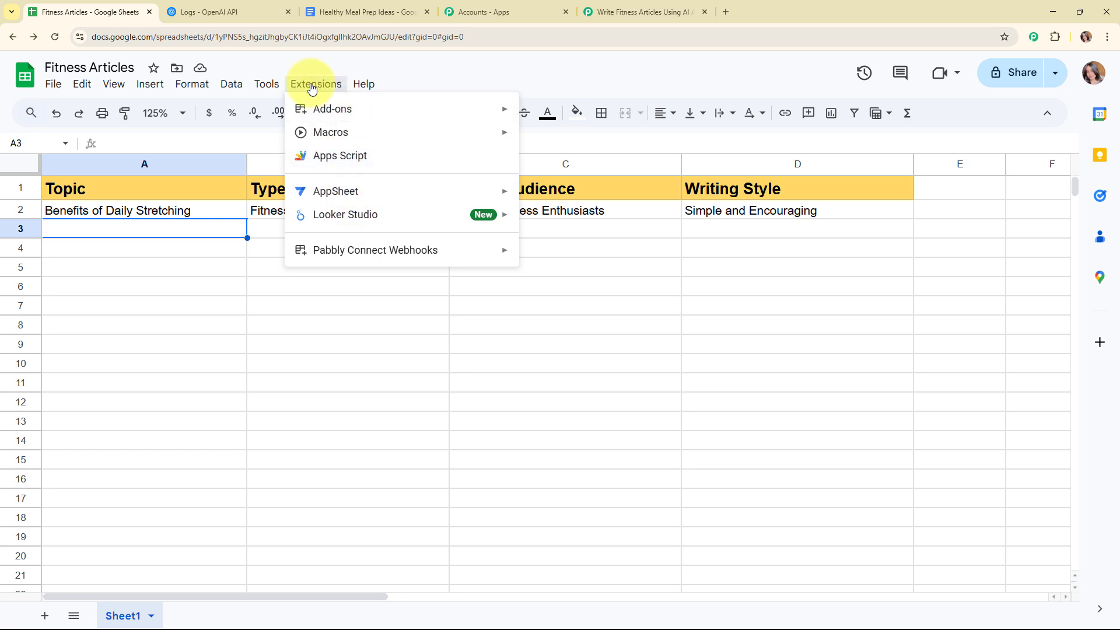
pyautogui.moveTo(340, 251)
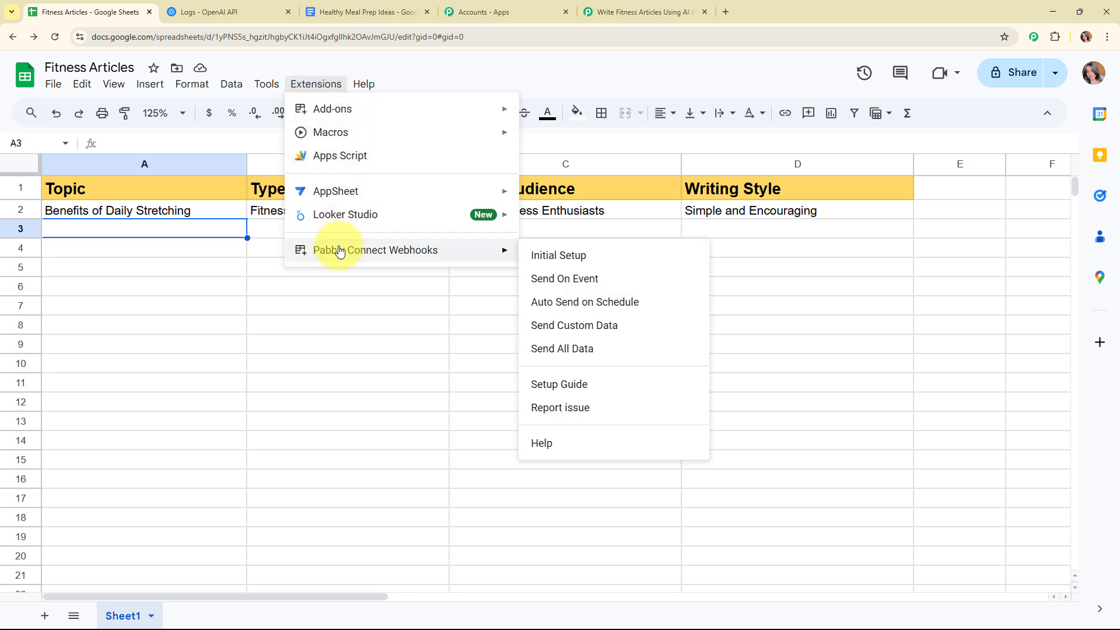
pyautogui.click(595, 257)
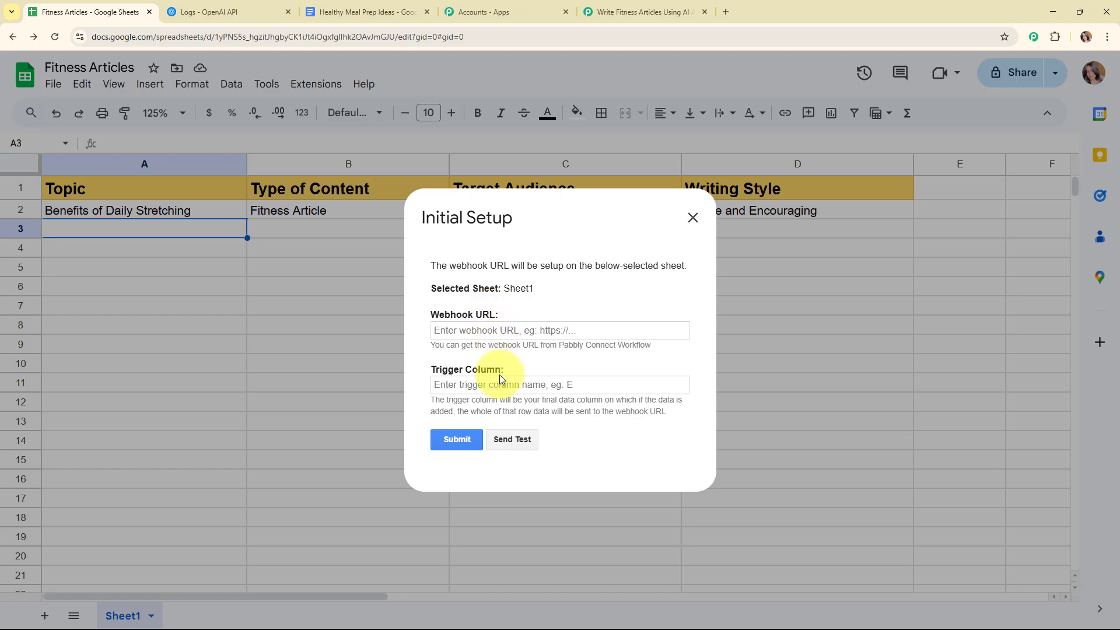
pyautogui.click(482, 330)
pyautogui.hotkey('ctrl', 'v')
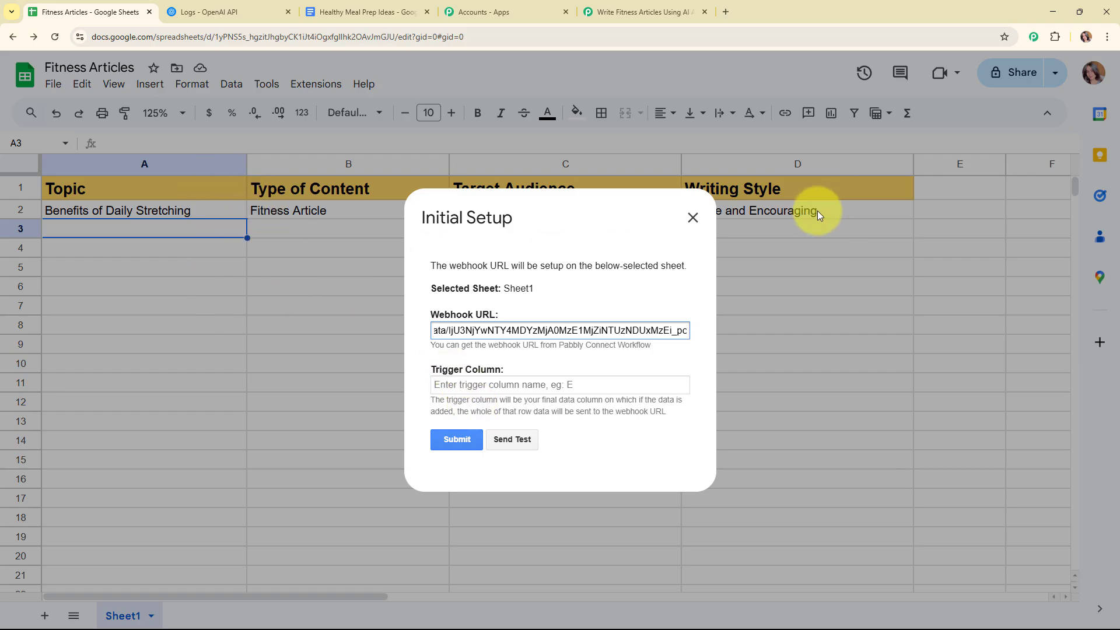
pyautogui.click(458, 387)
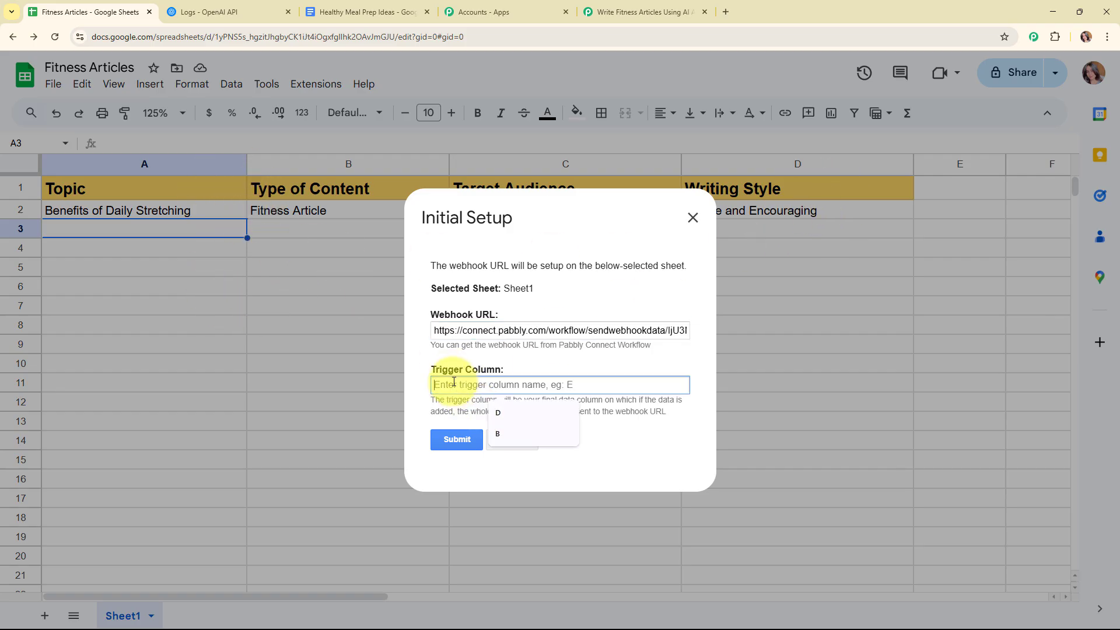
pyautogui.write('D')
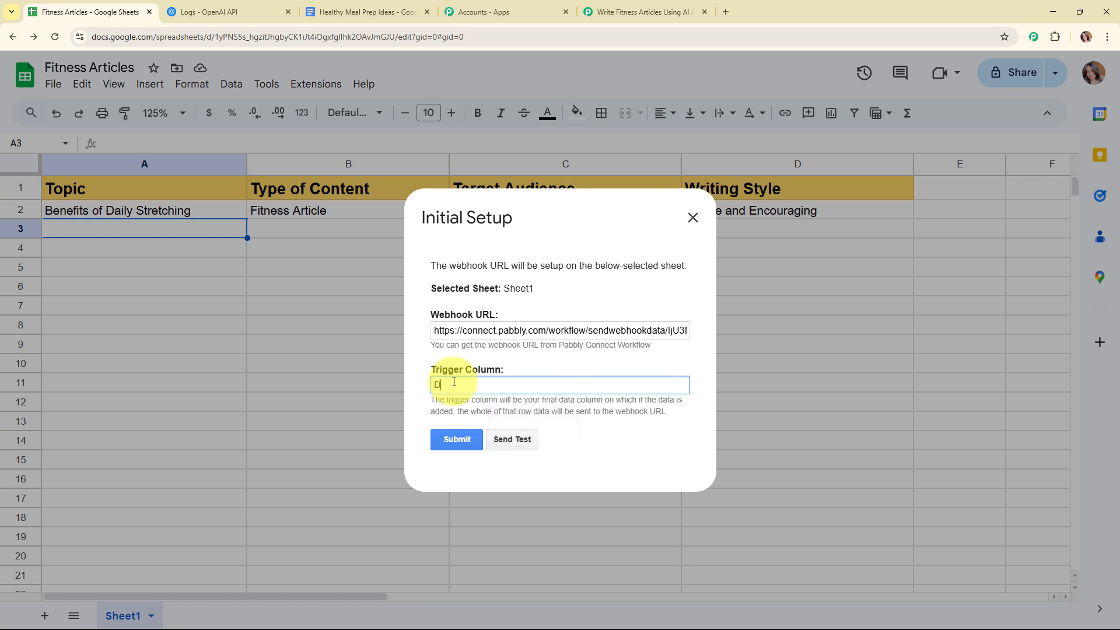
pyautogui.click(453, 442)
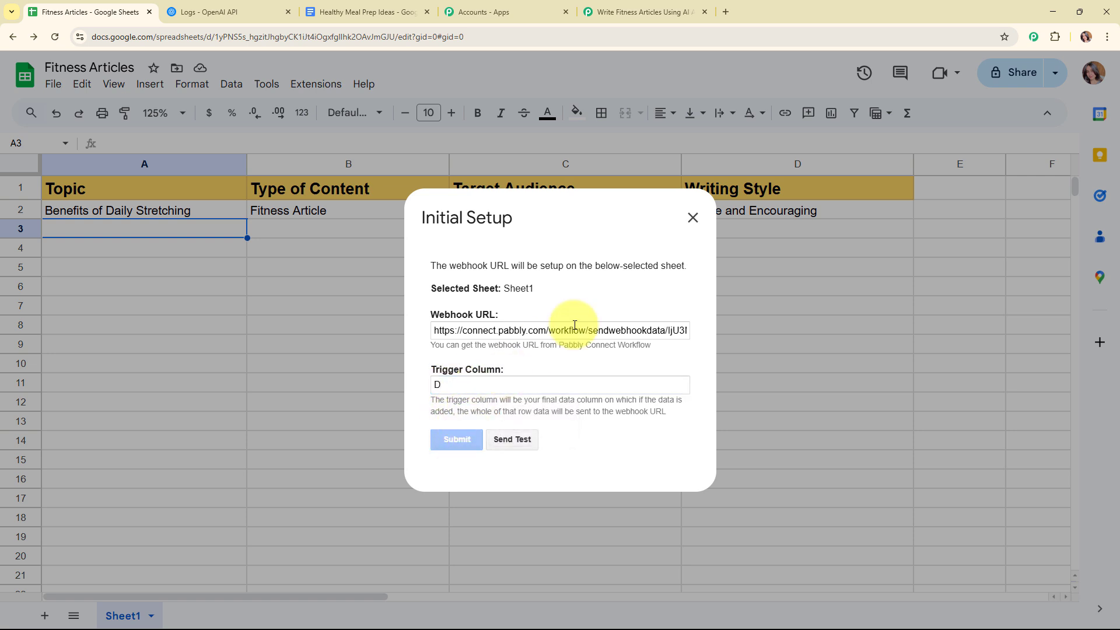
# Step: Send test data from the sheet to the webhook and close the initial setup dialog
pyautogui.scroll(-1, 573, 325)
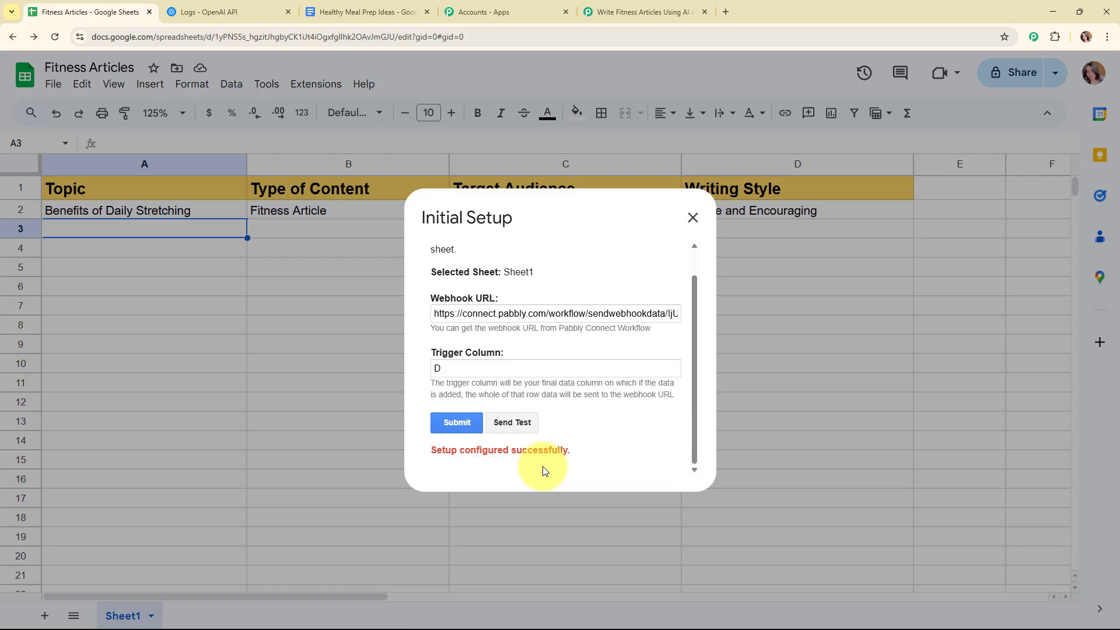
pyautogui.click(521, 427)
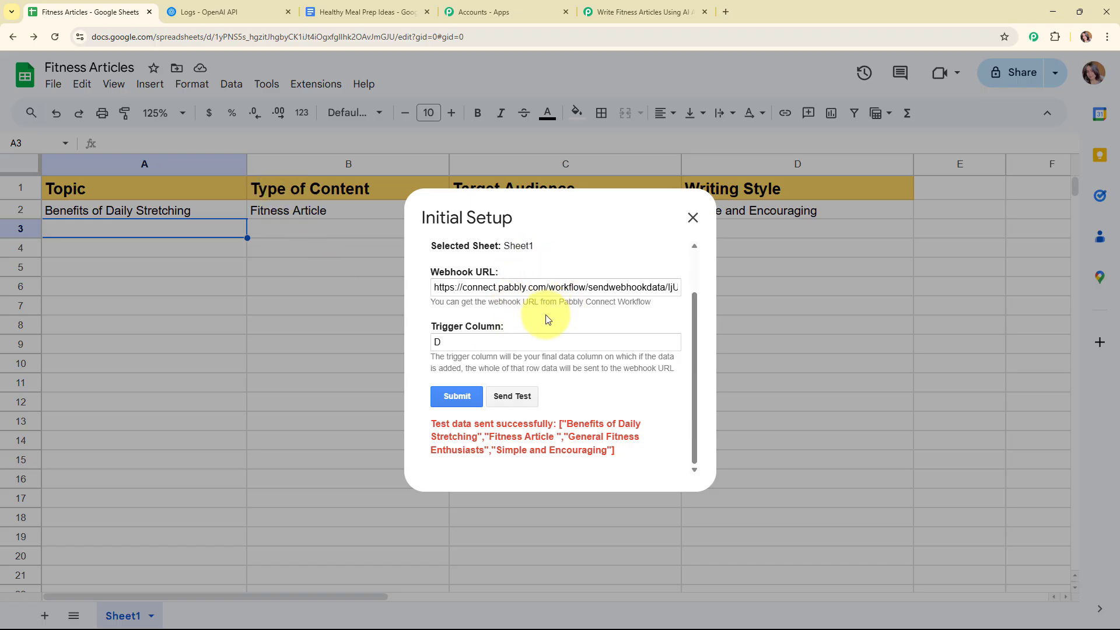
pyautogui.scroll(2, 546, 309)
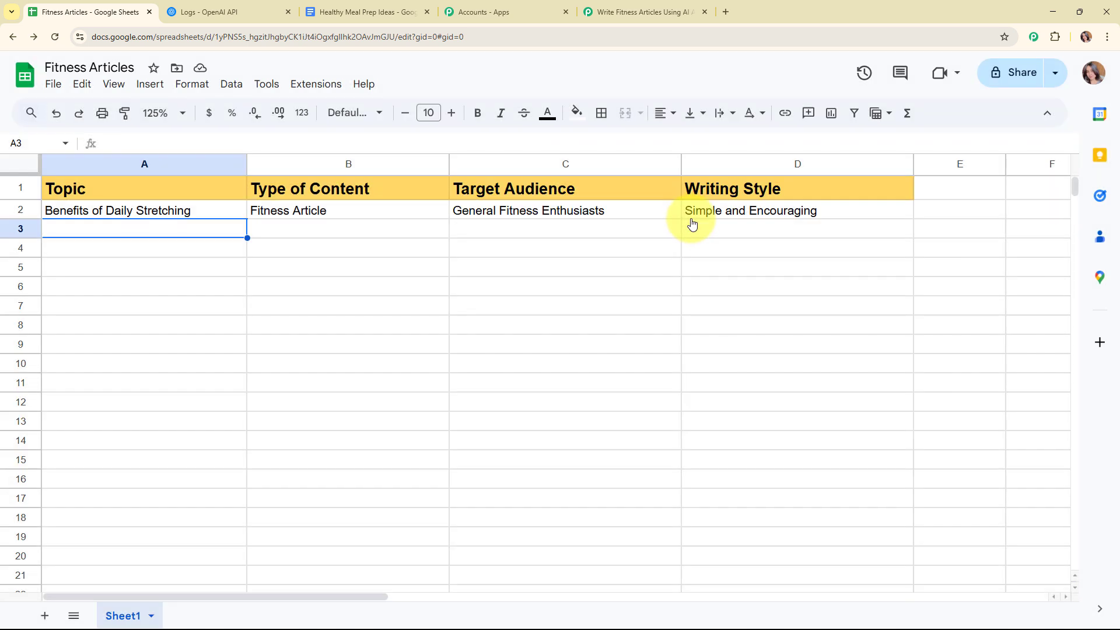
pyautogui.click(693, 217)
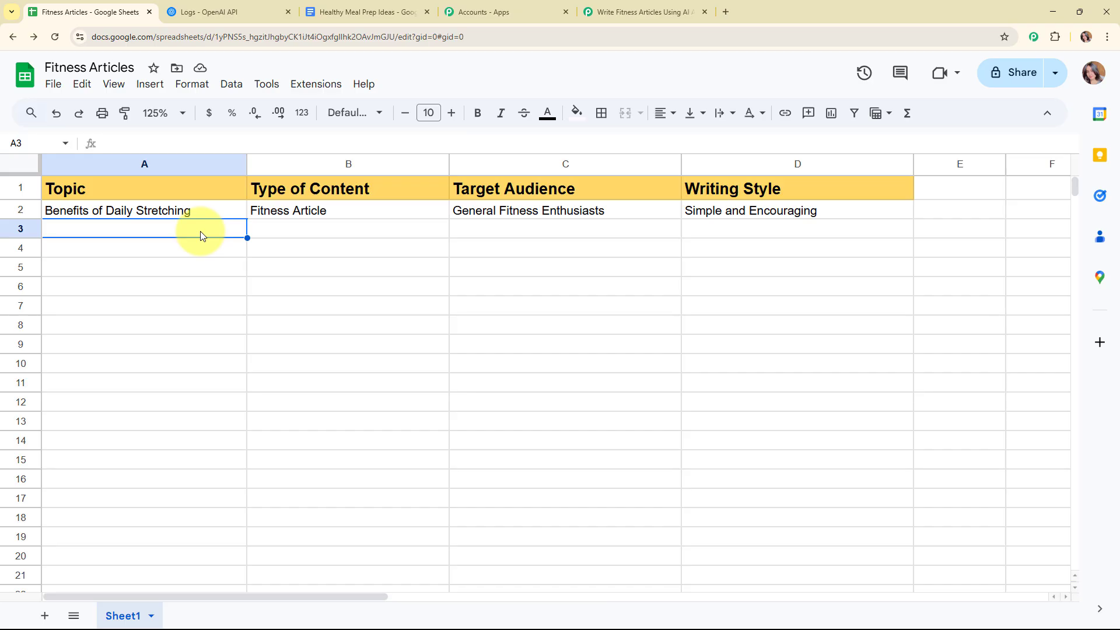
# Step: Enable Send On Event for the Pabbly Connect Webhooks add-on and check that the option is ticked
pyautogui.click(299, 86)
pyautogui.moveTo(329, 255)
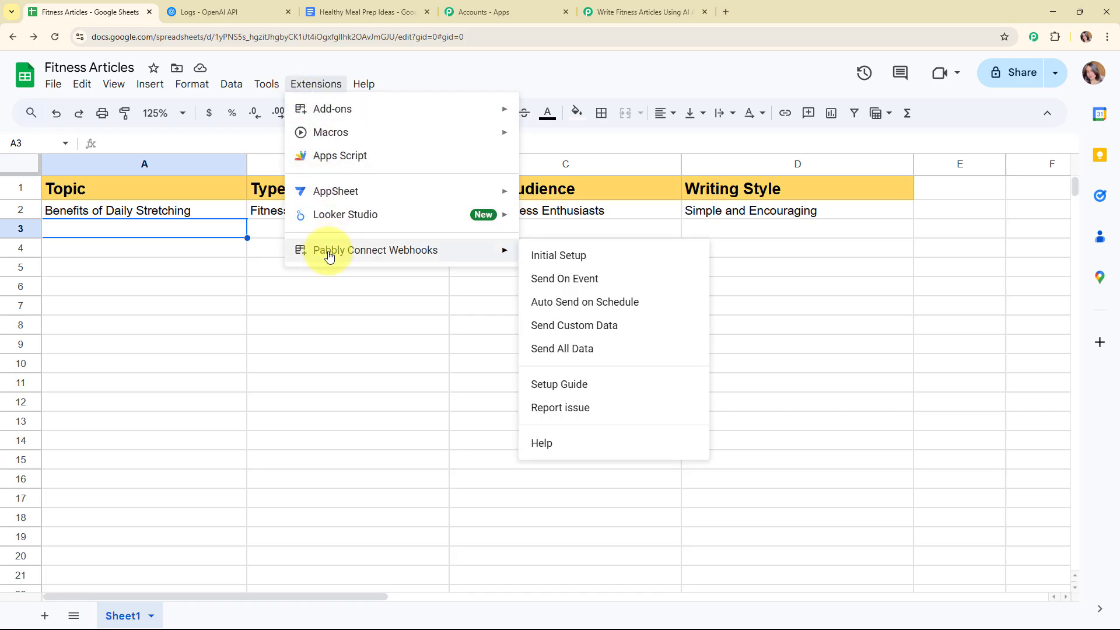
pyautogui.click(571, 278)
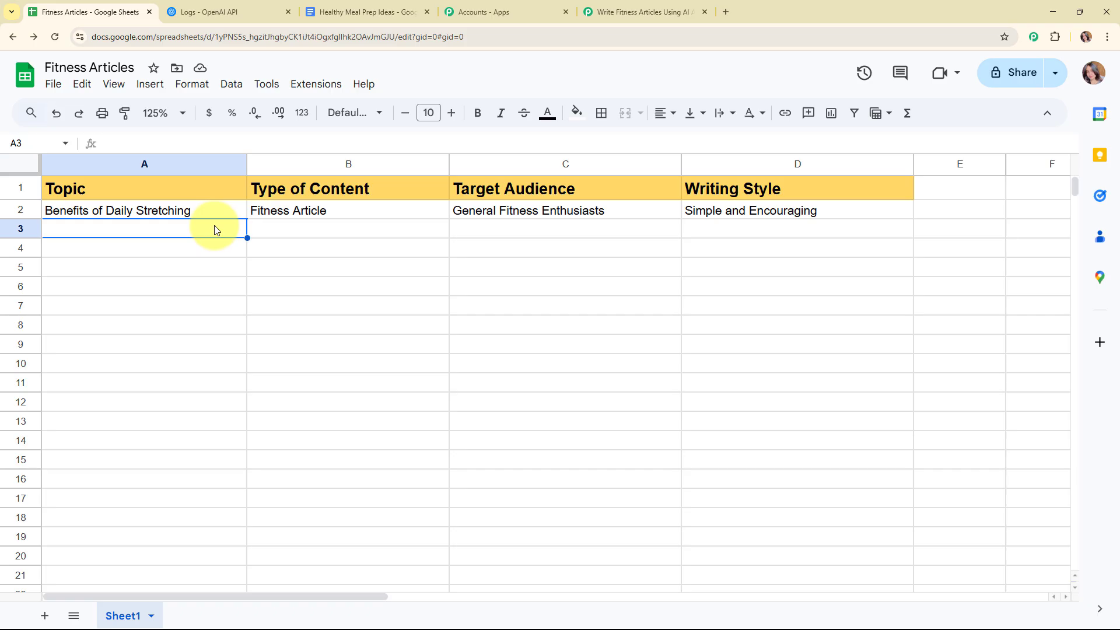
pyautogui.click(316, 83)
pyautogui.moveTo(367, 250)
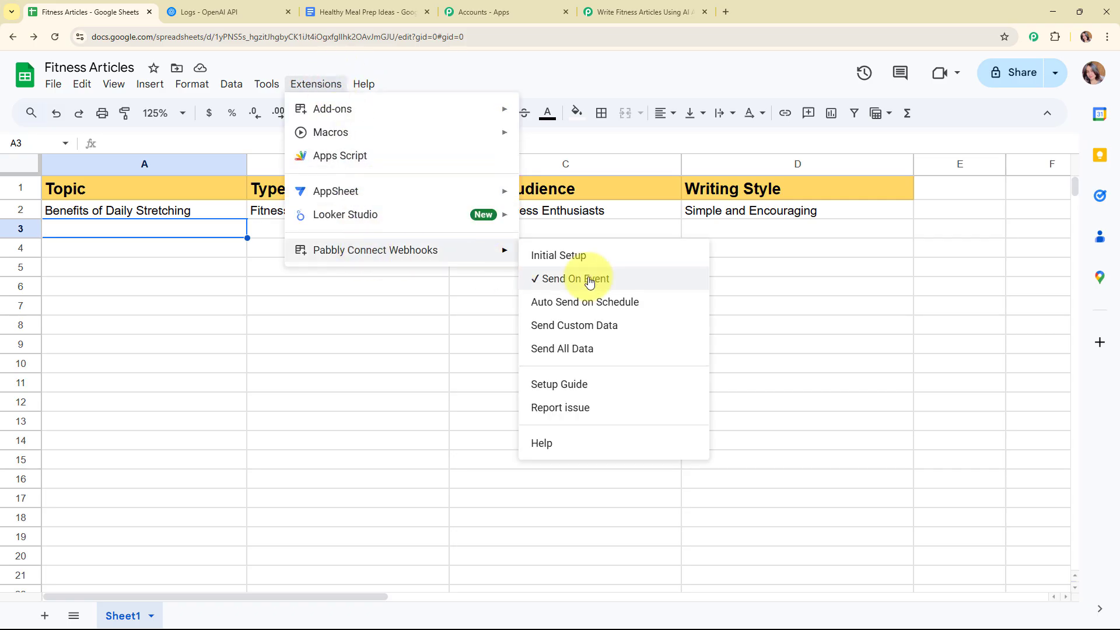
pyautogui.click(192, 233)
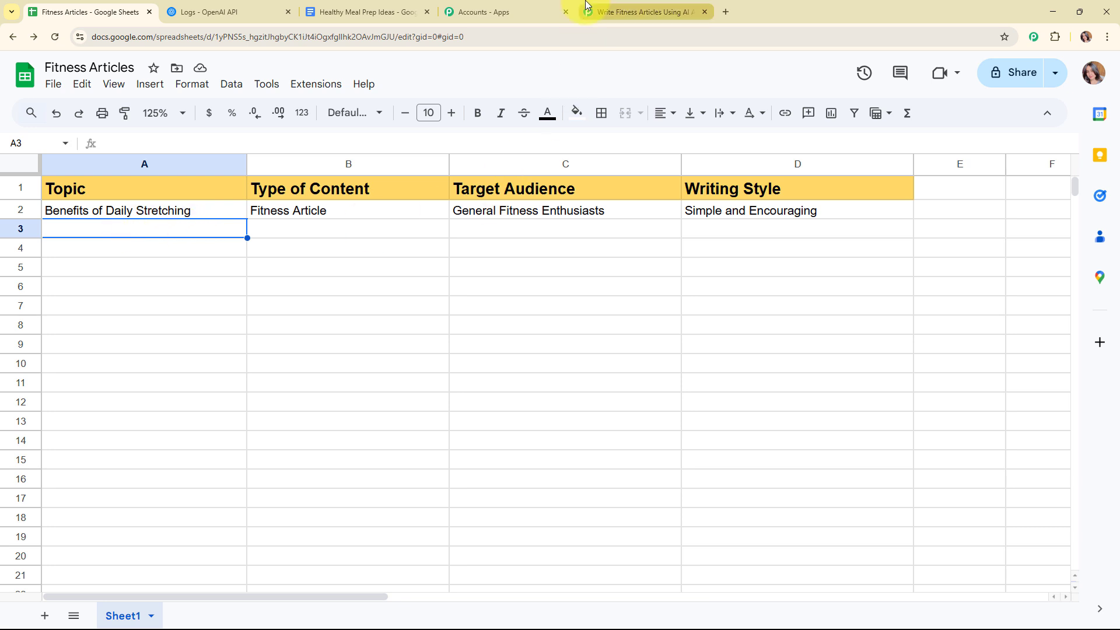
# Step: Return to the Pabbly Connect workflow and examine the response data captured by the Google Sheets trigger
pyautogui.click(641, 12)
pyautogui.scroll(-8, 677, 257)
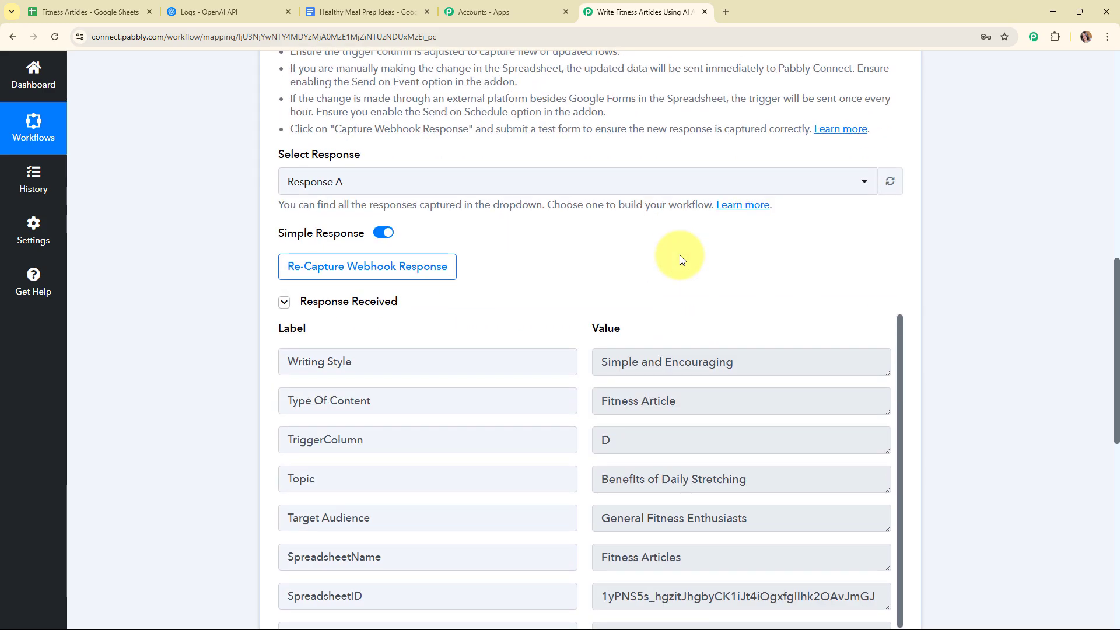
# Step: Review the remaining fields of the captured Google Sheets response and collapse the trigger step
pyautogui.scroll(-1, 662, 210)
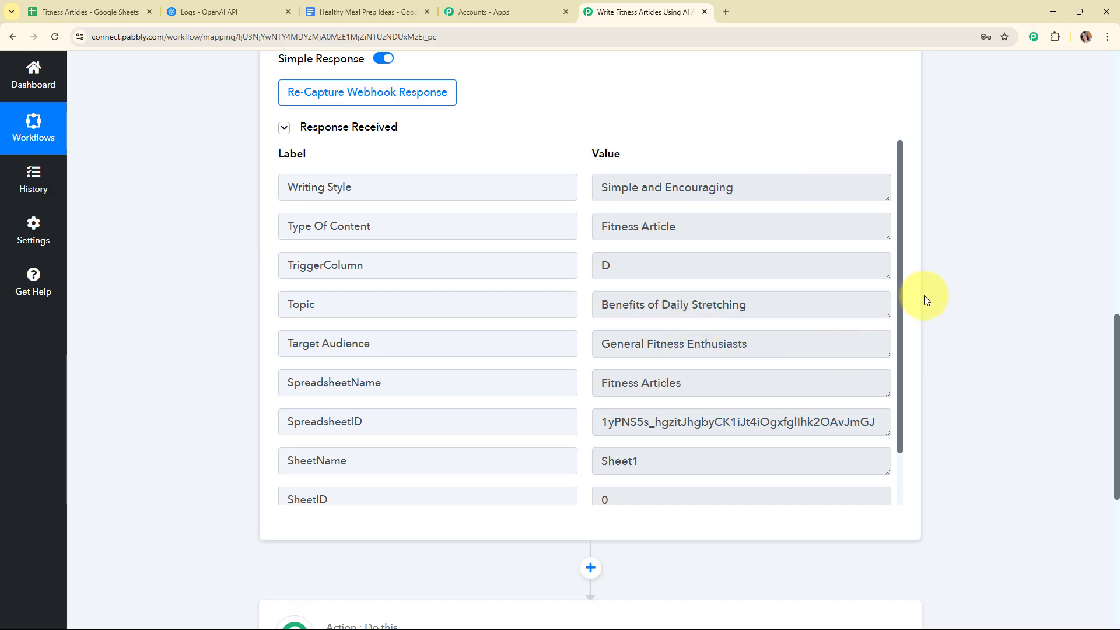
pyautogui.moveTo(901, 296); pyautogui.dragTo(907, 370)
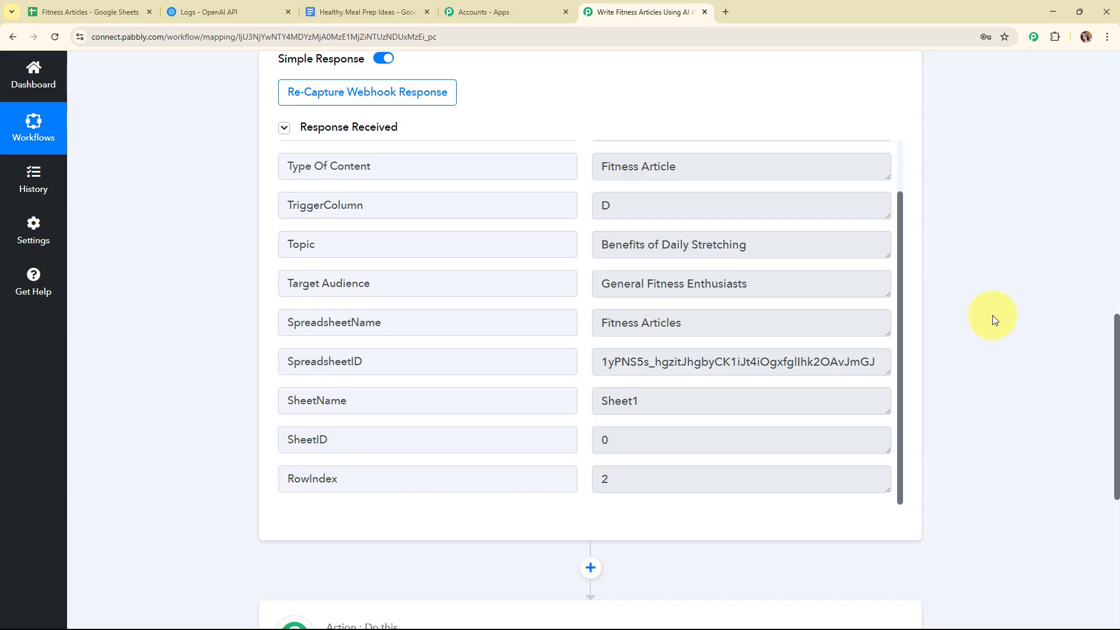
pyautogui.scroll(8, 992, 315)
pyautogui.scroll(3, 934, 260)
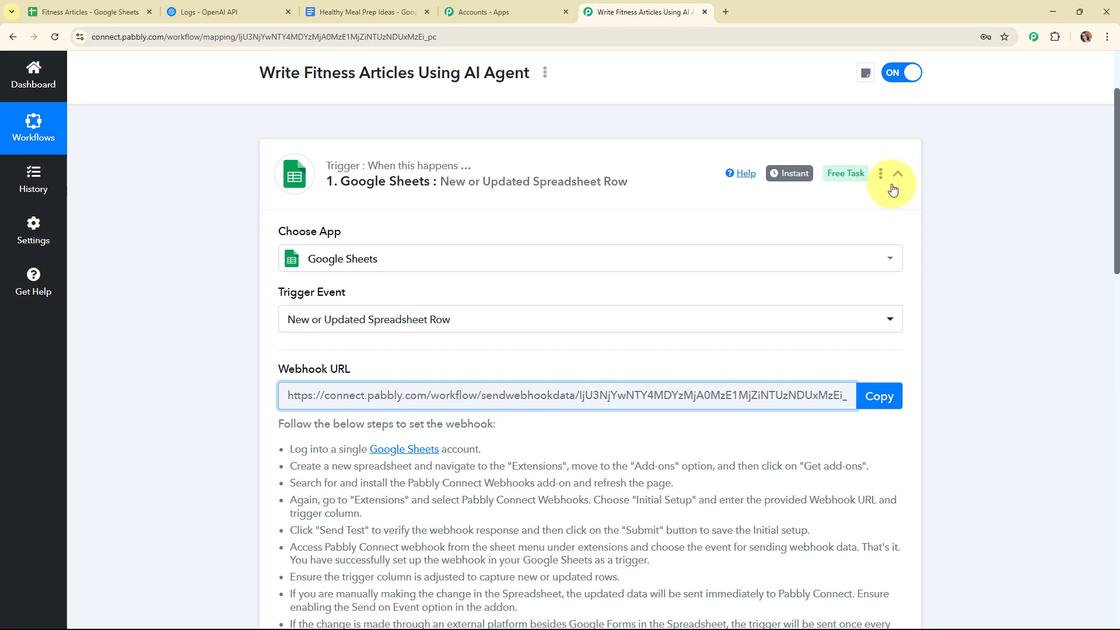
pyautogui.click(893, 178)
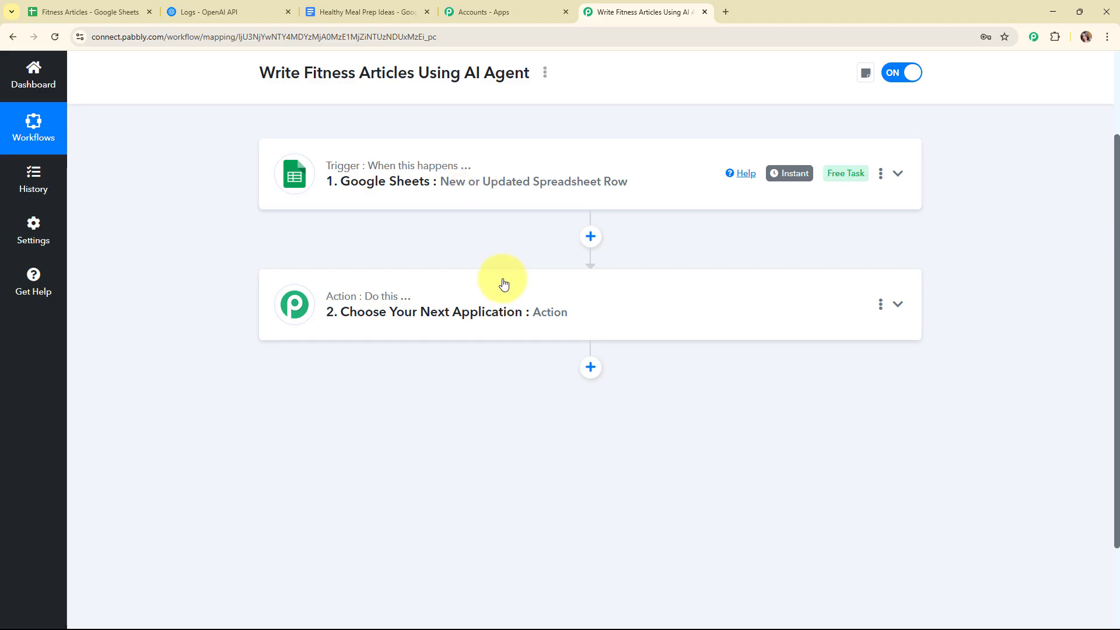
# Step: Set the second workflow step to OpenAI (ChatGPT, DALL-E, Whisper) with ChatGPT as the action event
pyautogui.click(446, 286)
pyautogui.click(397, 294)
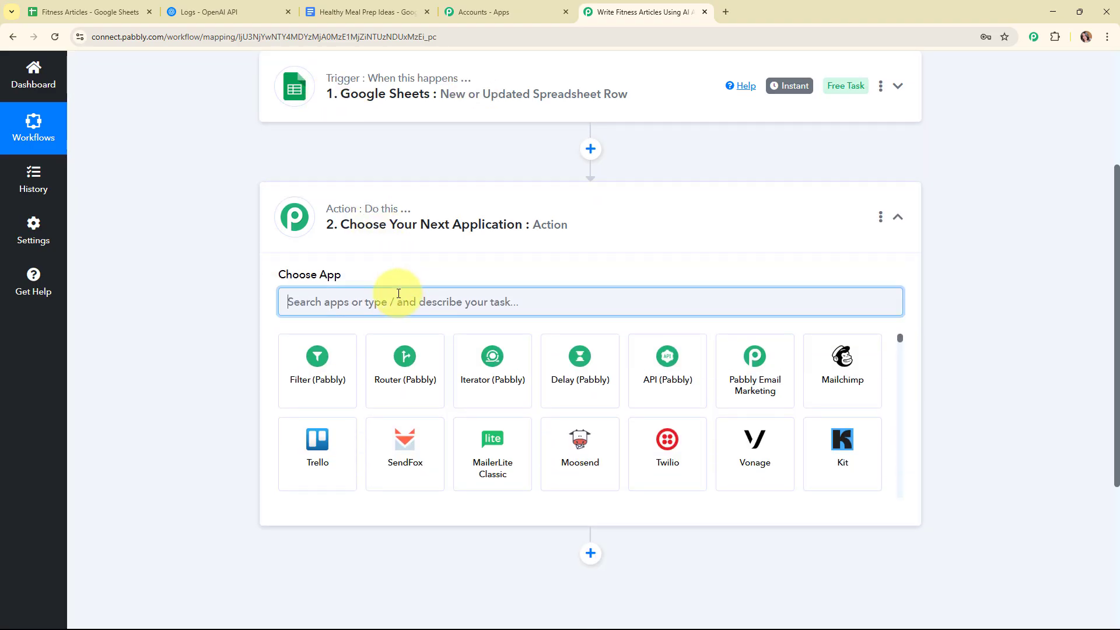
pyautogui.write('ope')
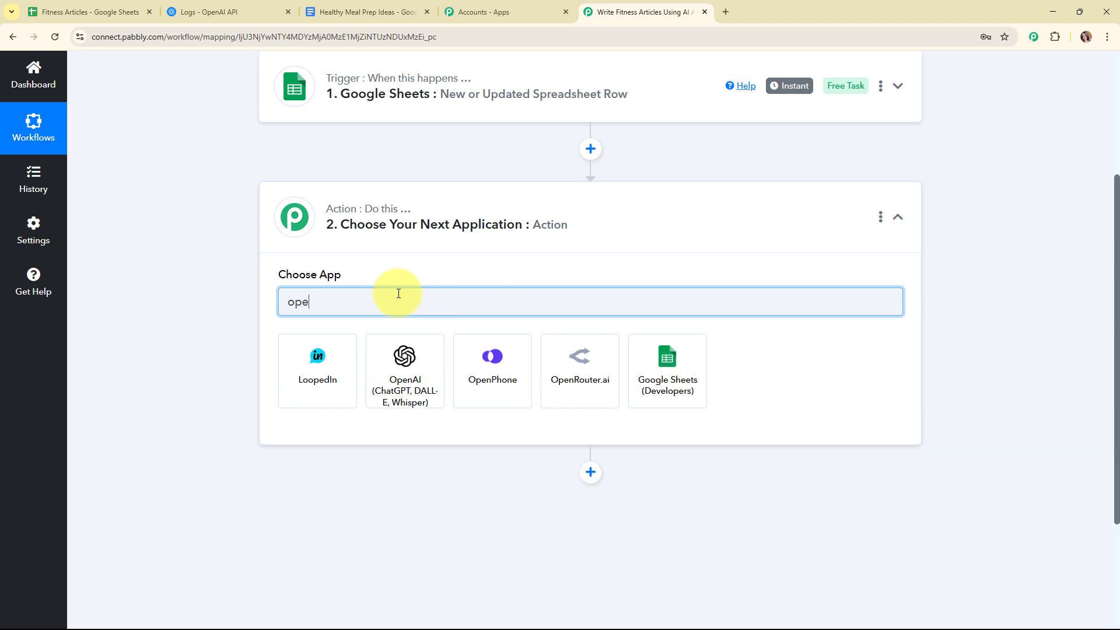
pyautogui.click(395, 349)
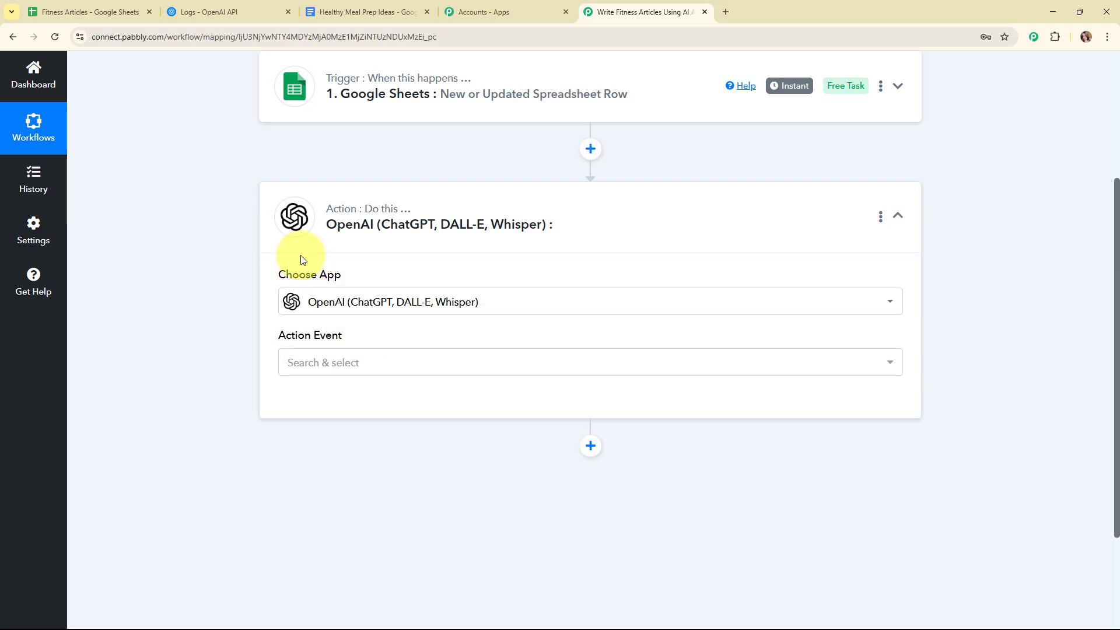
pyautogui.click(396, 354)
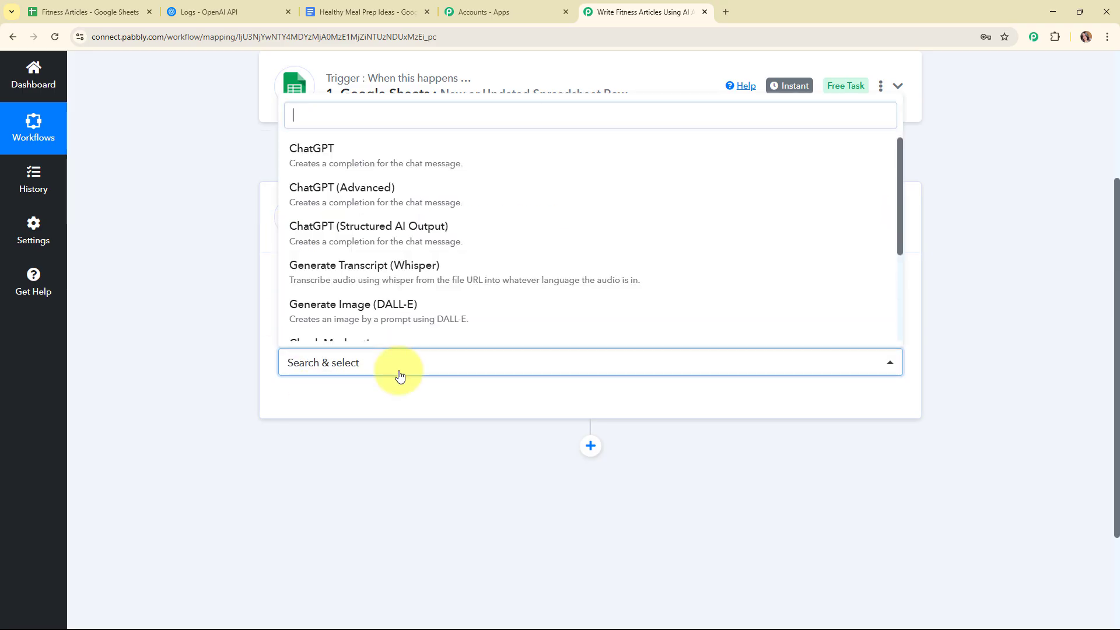
pyautogui.click(392, 149)
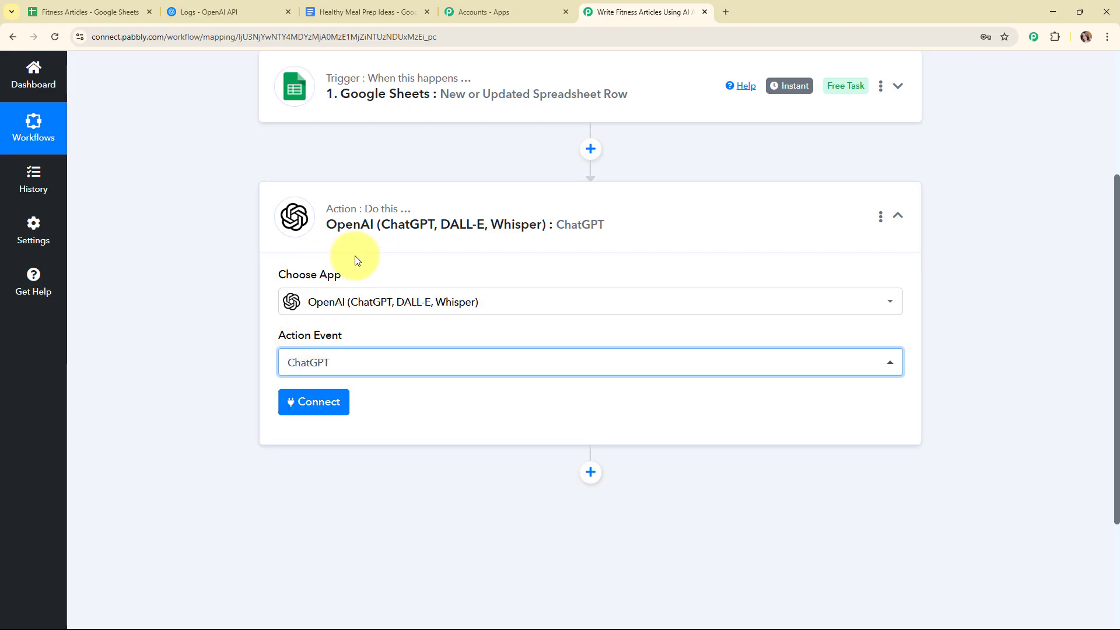
# Step: Start connecting an OpenAI account with a new connection and read where to obtain the required API key
pyautogui.click(318, 403)
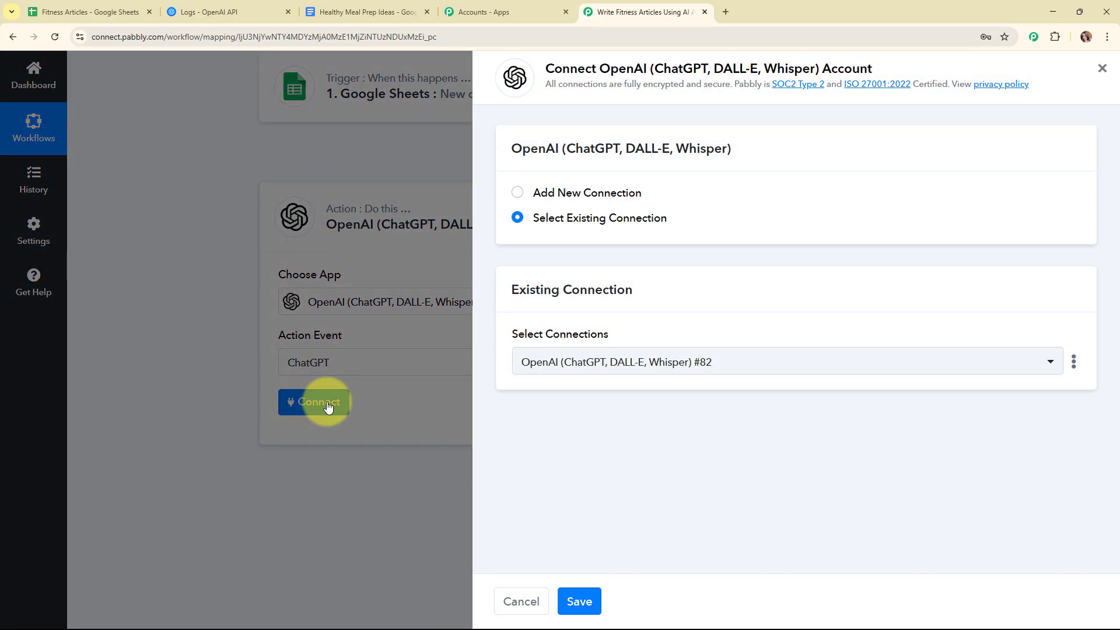
pyautogui.click(518, 194)
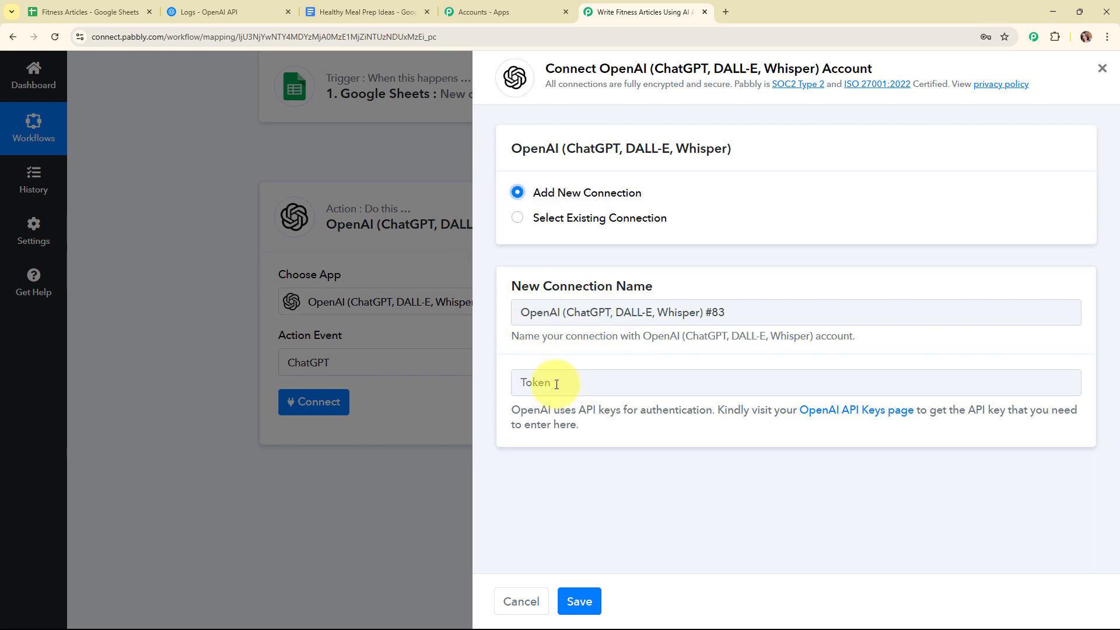
pyautogui.moveTo(512, 412); pyautogui.dragTo(600, 444)
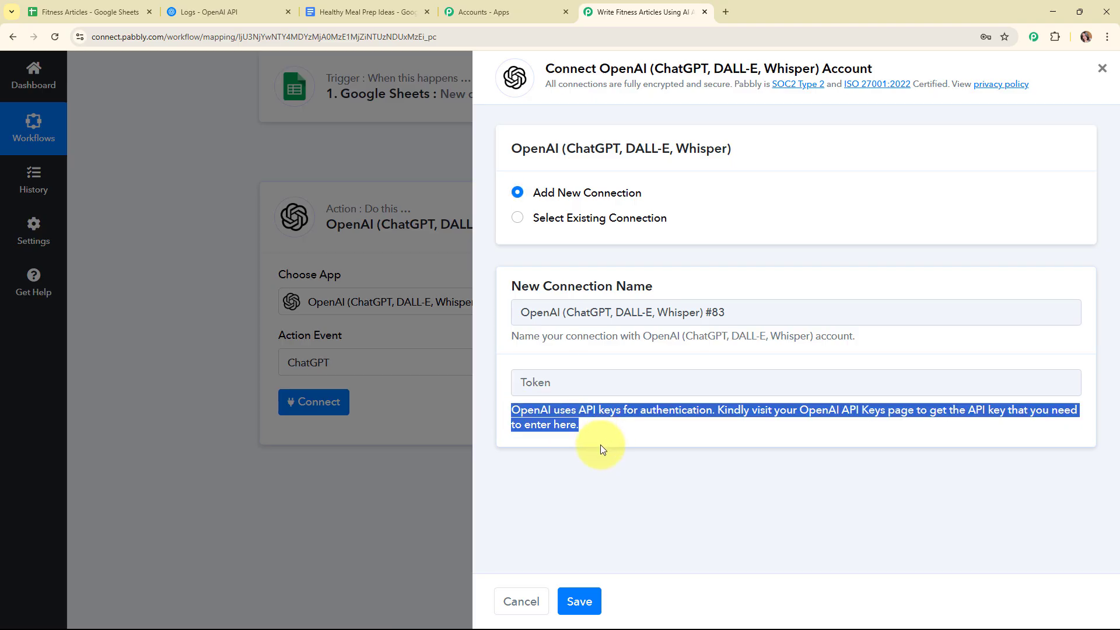
# Step: Switch to OpenAI Platform, create a secret key named Fitness Articles in the Default project, and copy it
pyautogui.click(211, 11)
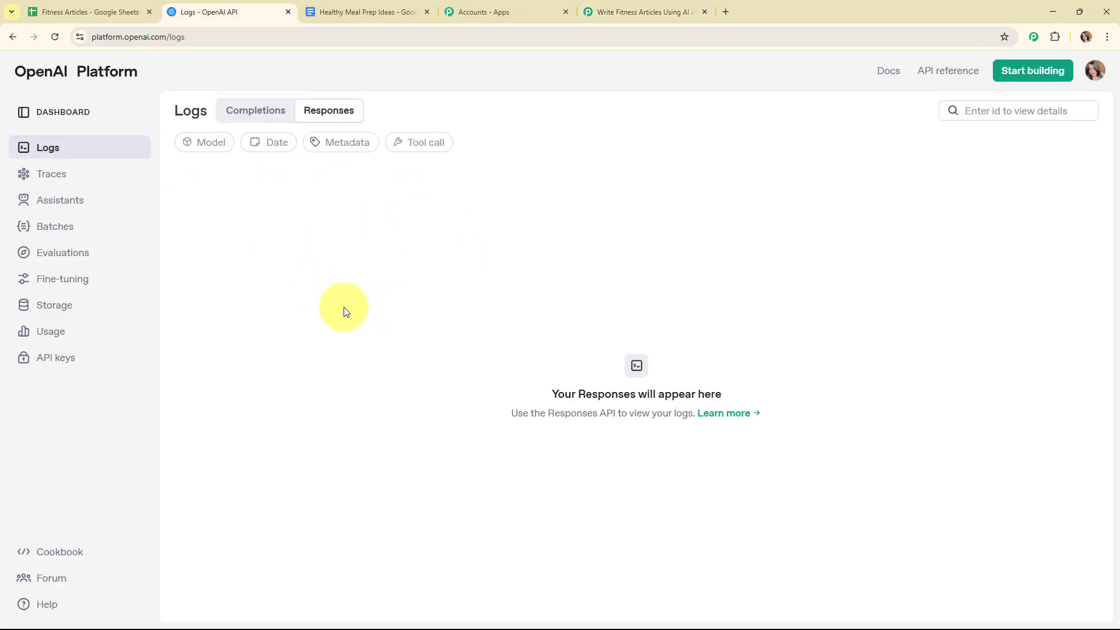
pyautogui.click(47, 366)
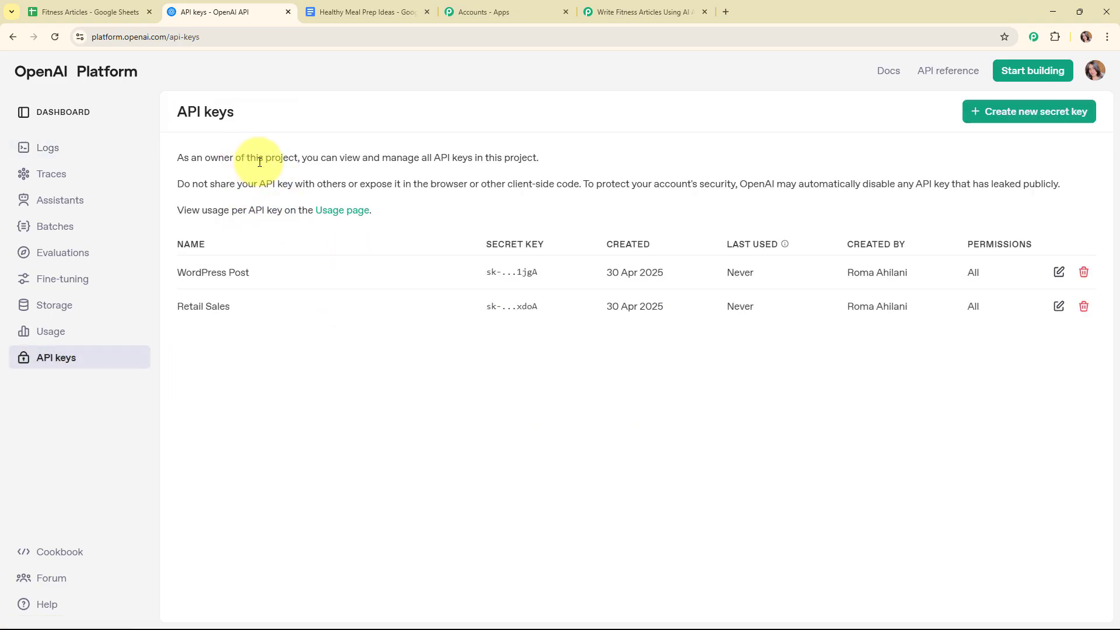
pyautogui.click(1019, 113)
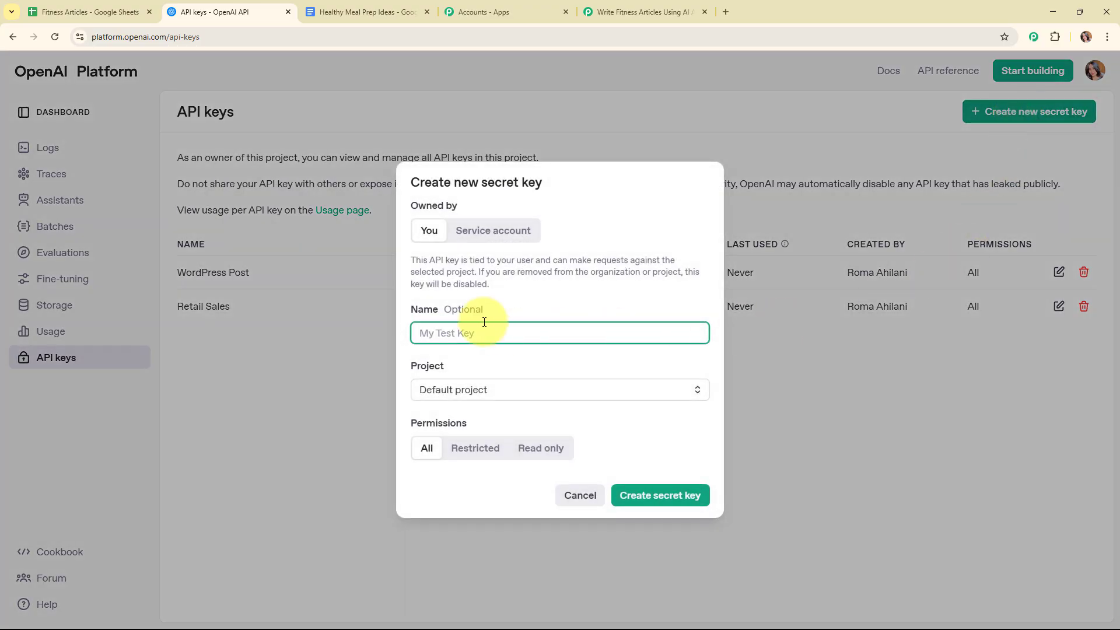
pyautogui.write('Fitness Articles')
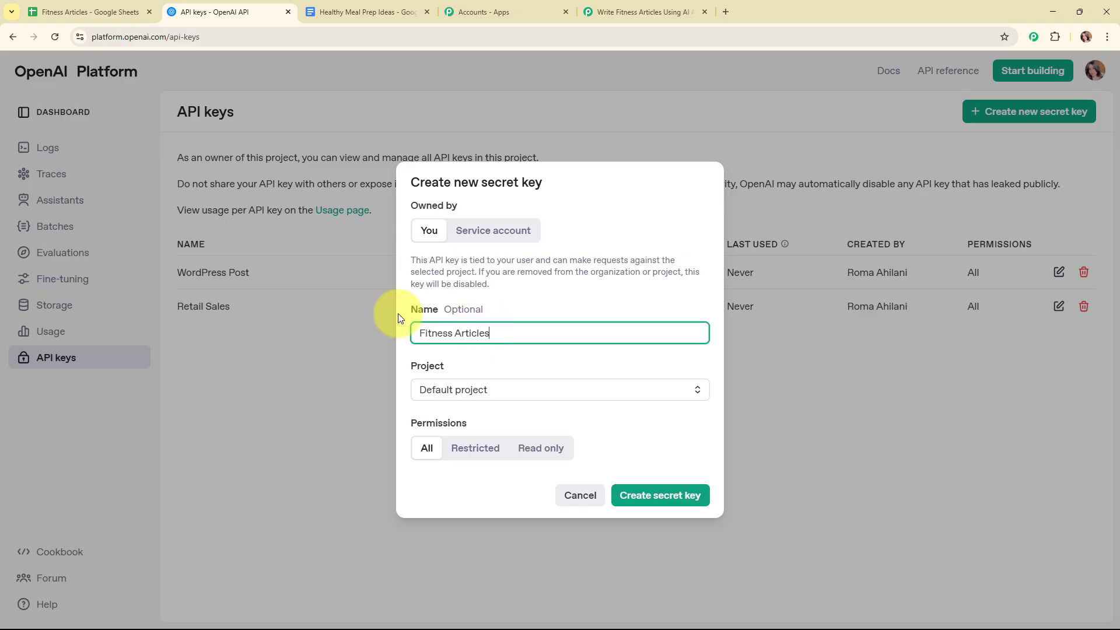
pyautogui.click(491, 390)
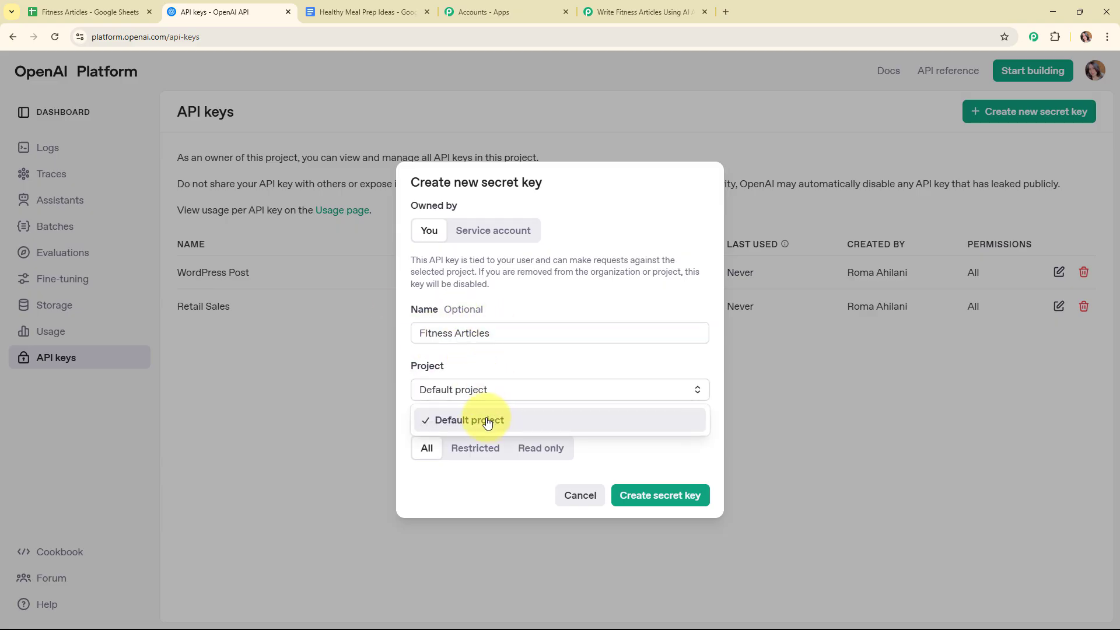
pyautogui.click(488, 421)
pyautogui.click(655, 500)
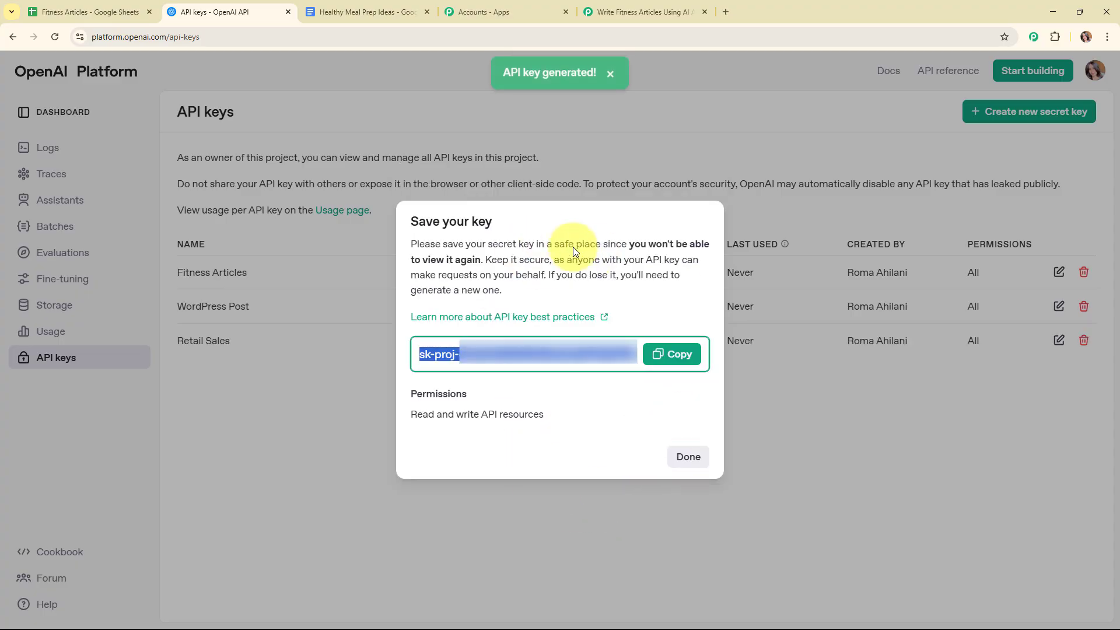
pyautogui.click(654, 357)
pyautogui.click(688, 457)
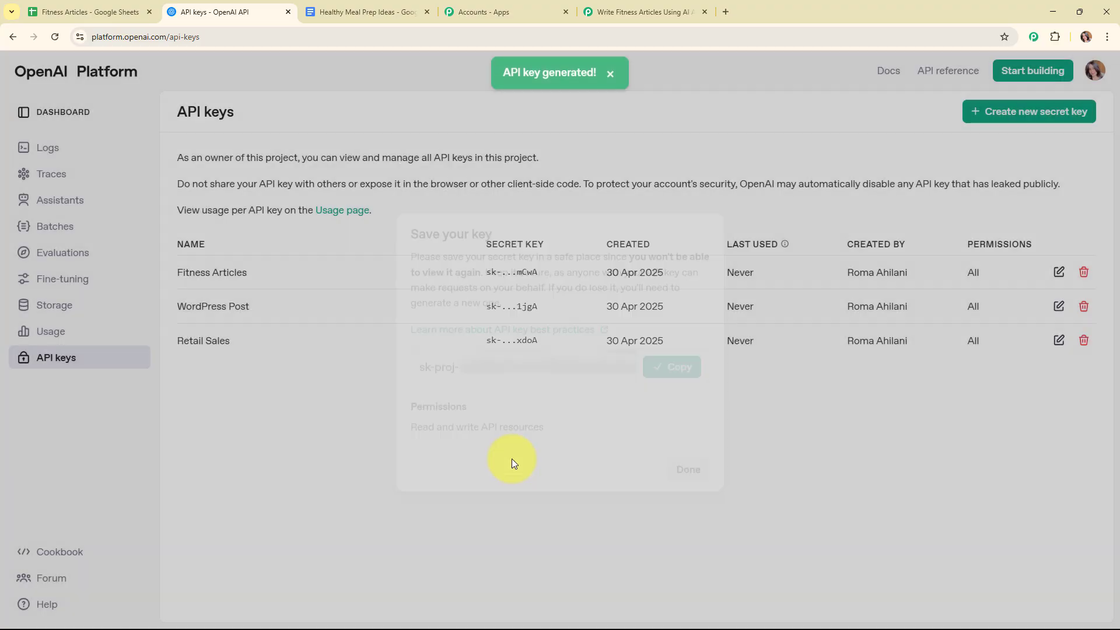
# Step: Return to the Pabbly Connect workflow, paste the API key as the OpenAI connection's token, and save the connection
pyautogui.click(597, 4)
pyautogui.rightClick(551, 382)
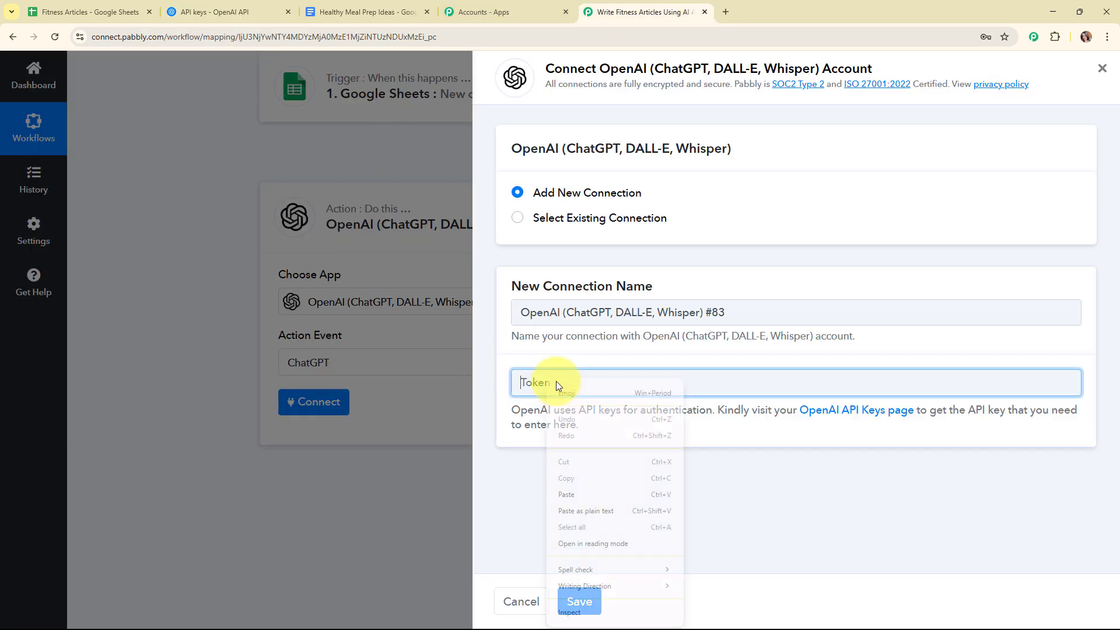
pyautogui.click(614, 494)
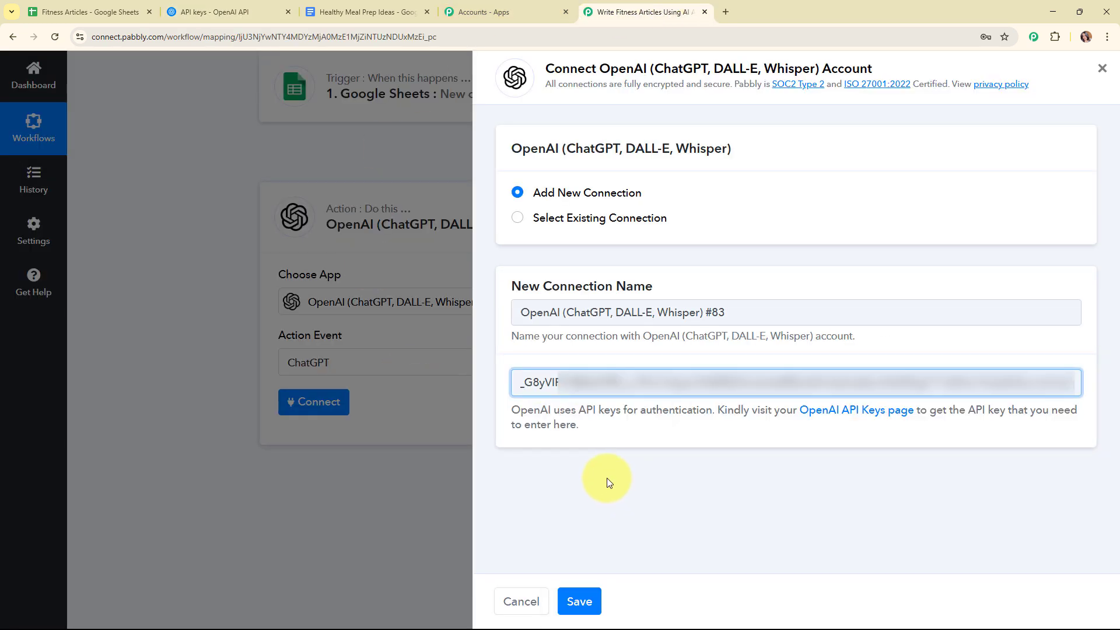
pyautogui.click(579, 601)
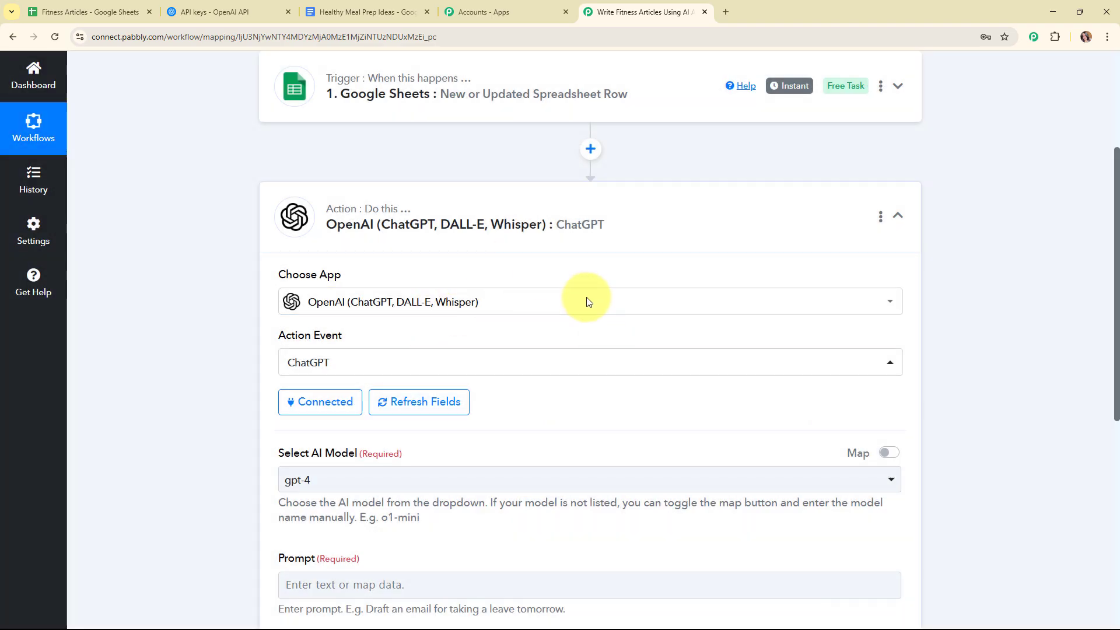
# Step: Look through the available AI models for the ChatGPT action and choose gpt-4
pyautogui.scroll(-4, 638, 378)
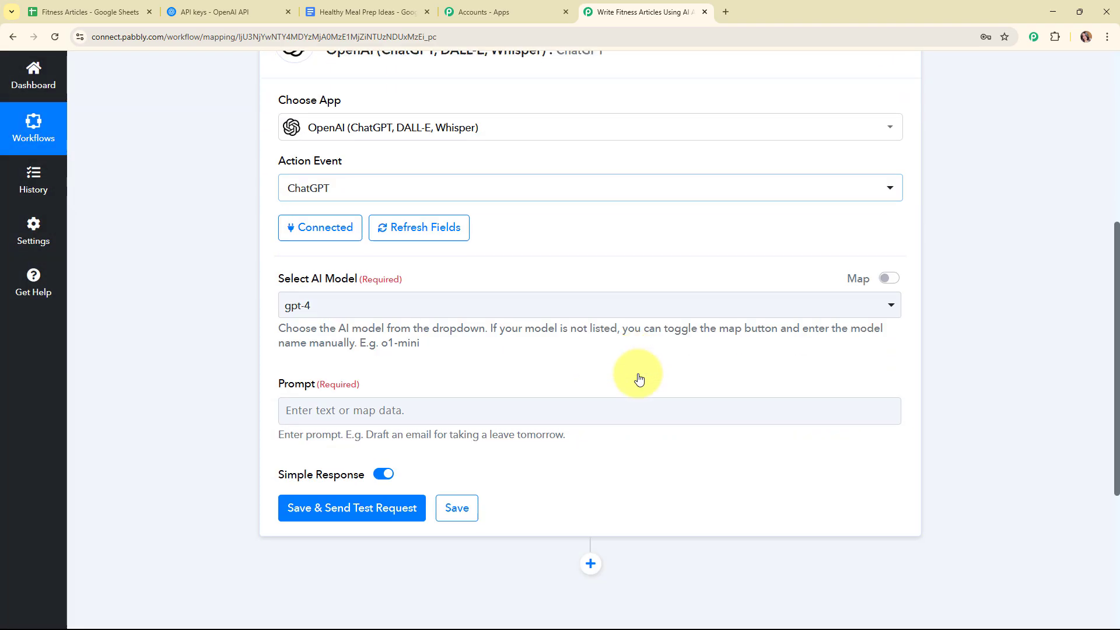
pyautogui.moveTo(279, 220); pyautogui.dragTo(488, 251)
pyautogui.click(505, 299)
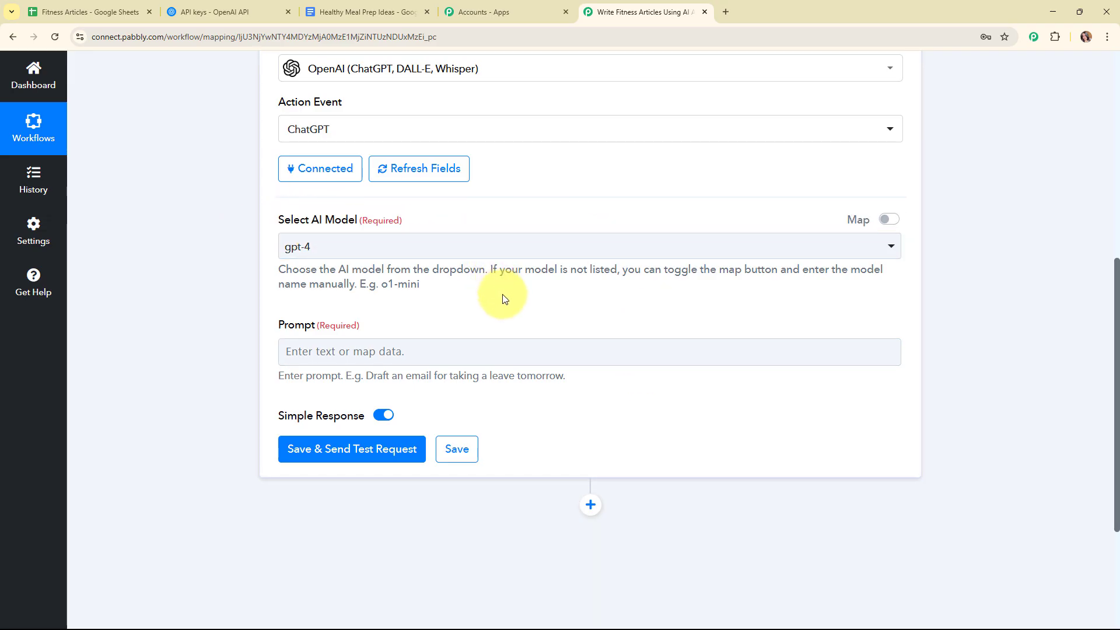
pyautogui.click(513, 245)
pyautogui.scroll(-3, 524, 408)
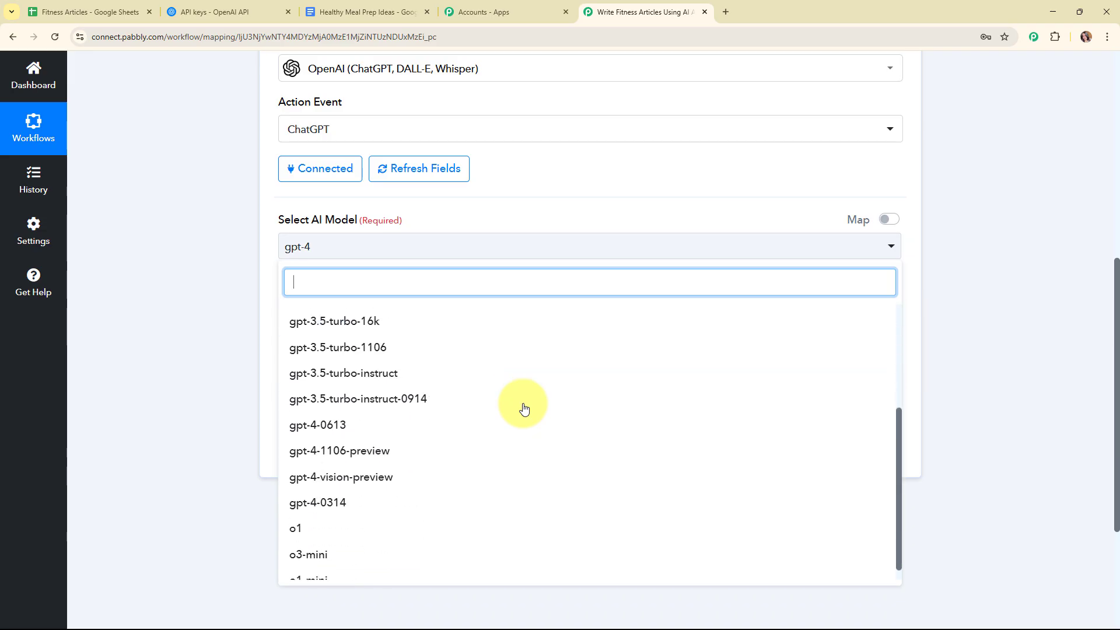
pyautogui.scroll(4, 523, 408)
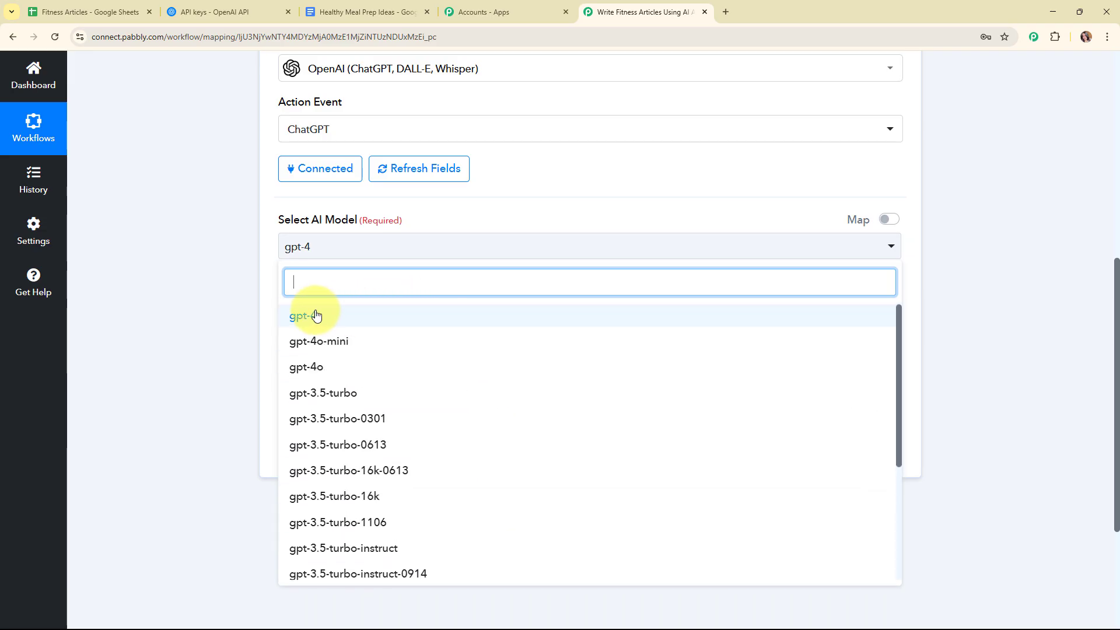
pyautogui.click(300, 318)
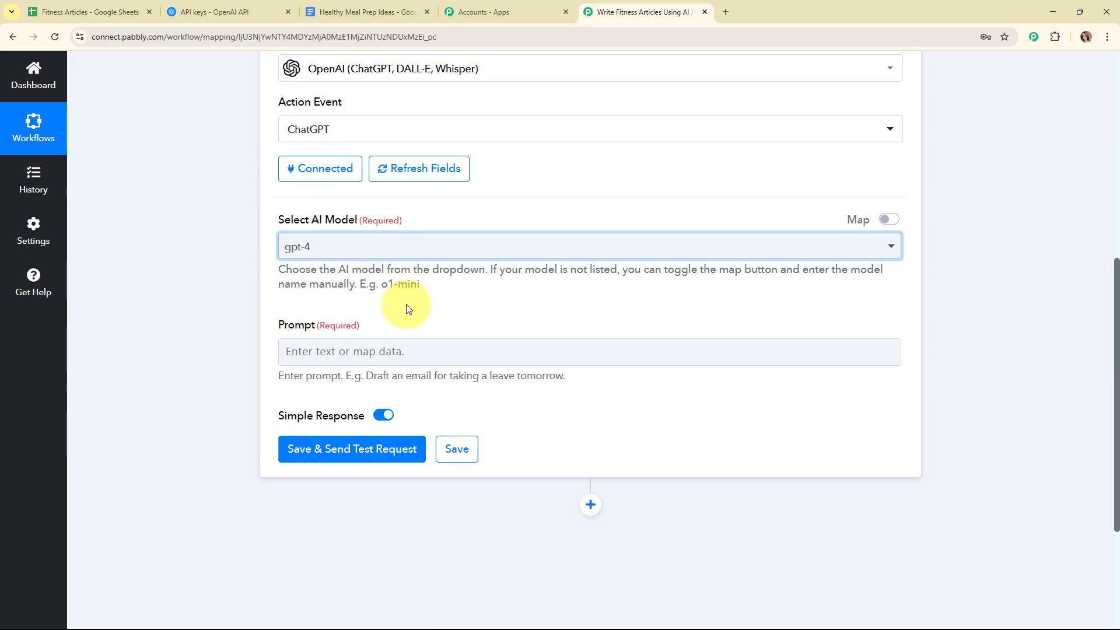
# Step: Paste the fitness blog article prompt with Topic, Type of Content, Target Audience and Writing Style labels and the writing guidelines
pyautogui.scroll(-2, 406, 303)
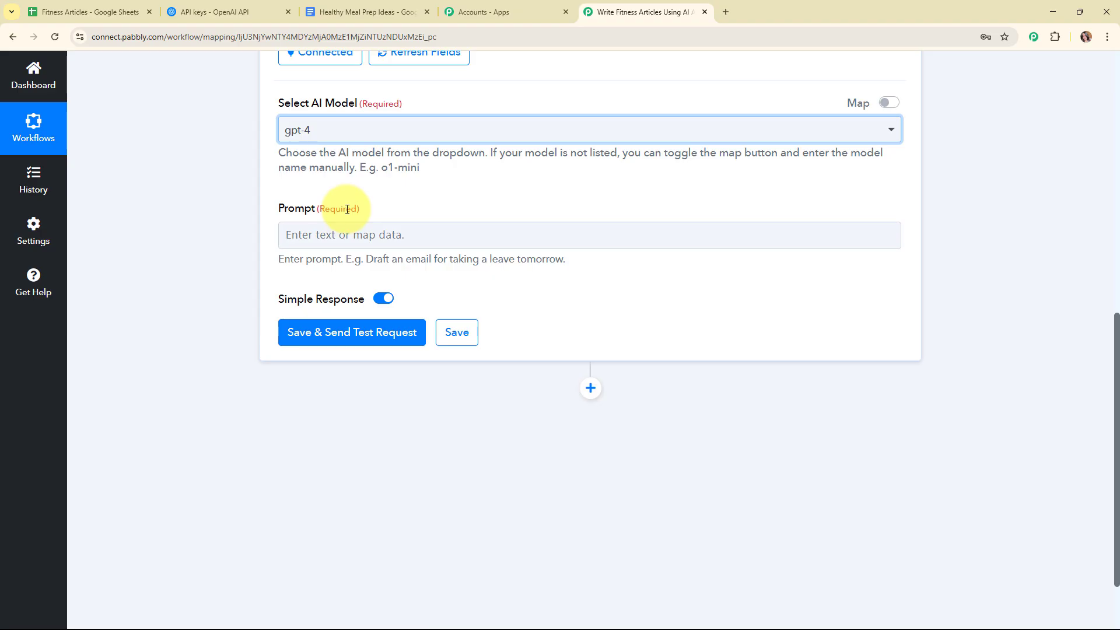
pyautogui.click(320, 234)
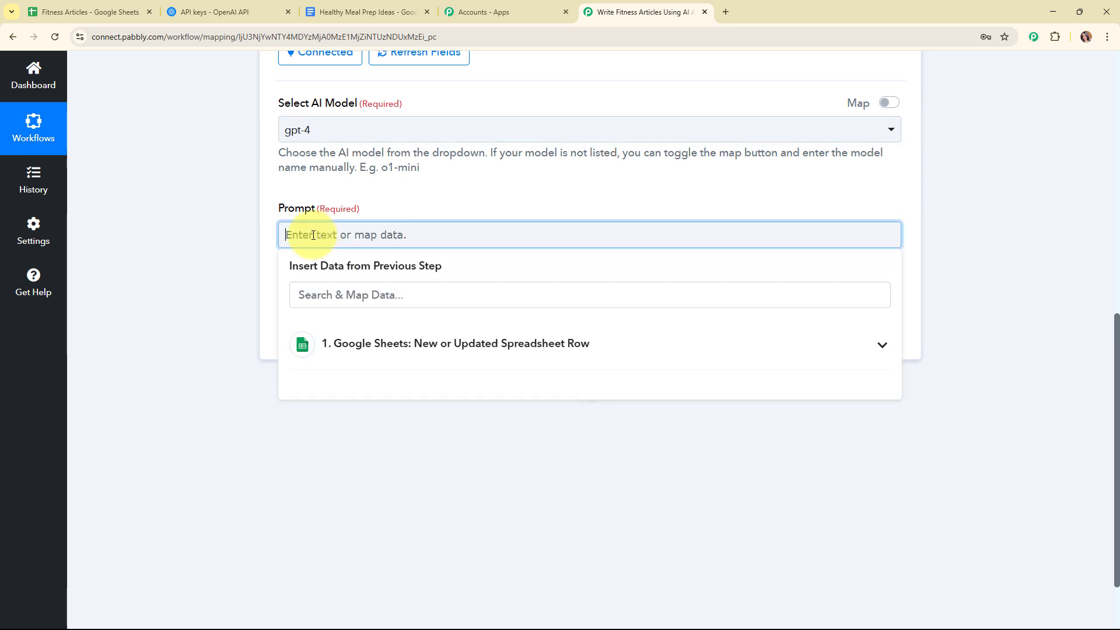
pyautogui.hotkey('ctrl', 'v')
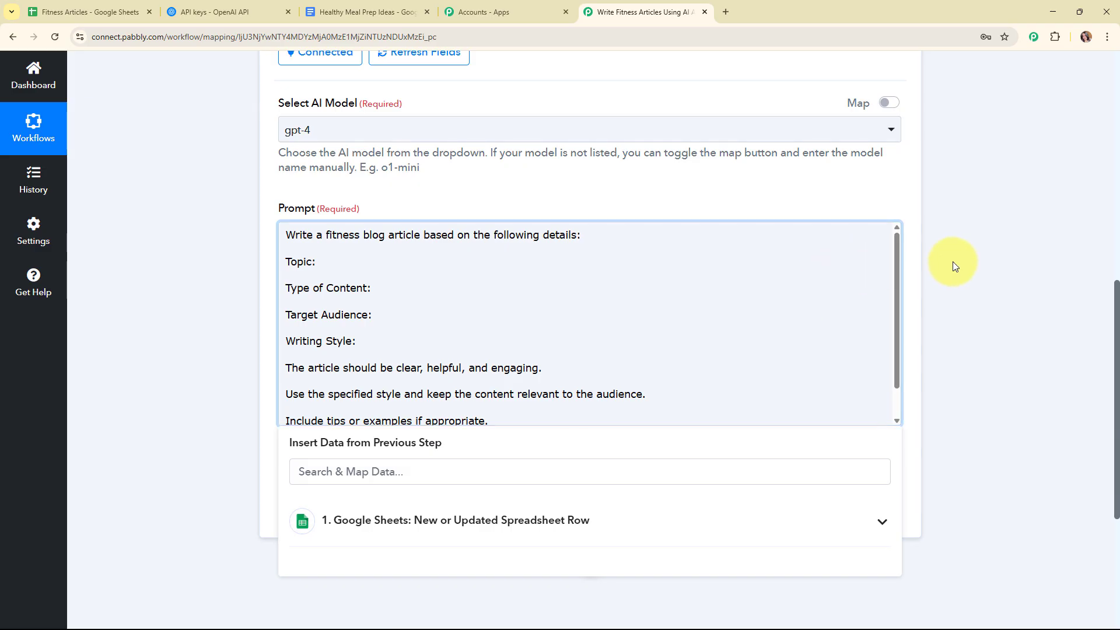
# Step: Map the Google Sheets Topic and Type Of Content values after their matching labels in the prompt
pyautogui.scroll(-1, 954, 261)
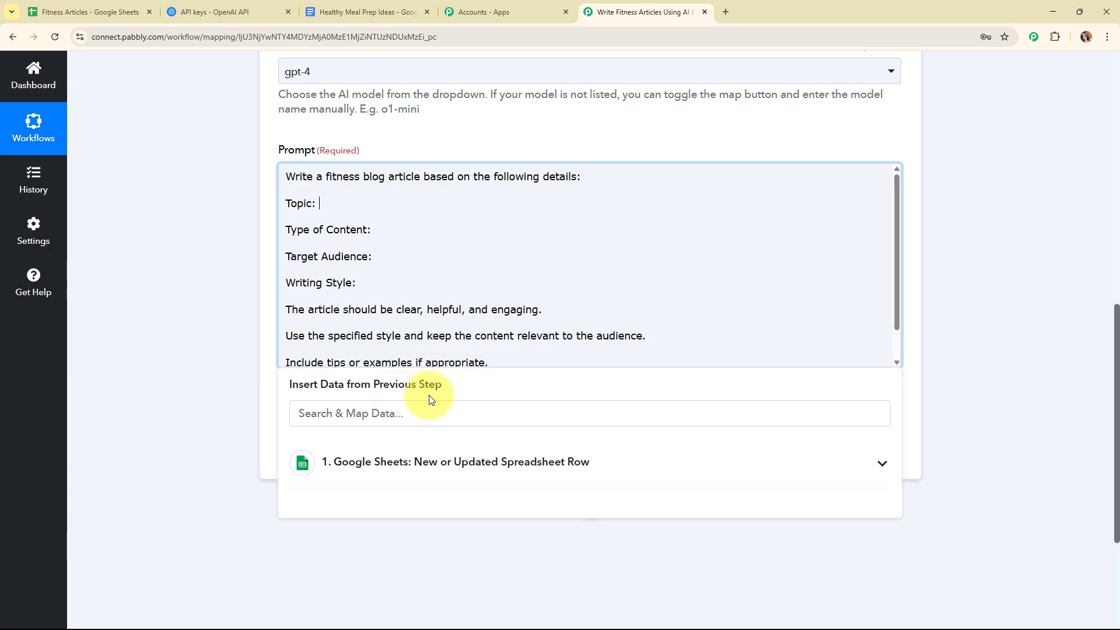
pyautogui.click(601, 465)
pyautogui.scroll(-3, 969, 429)
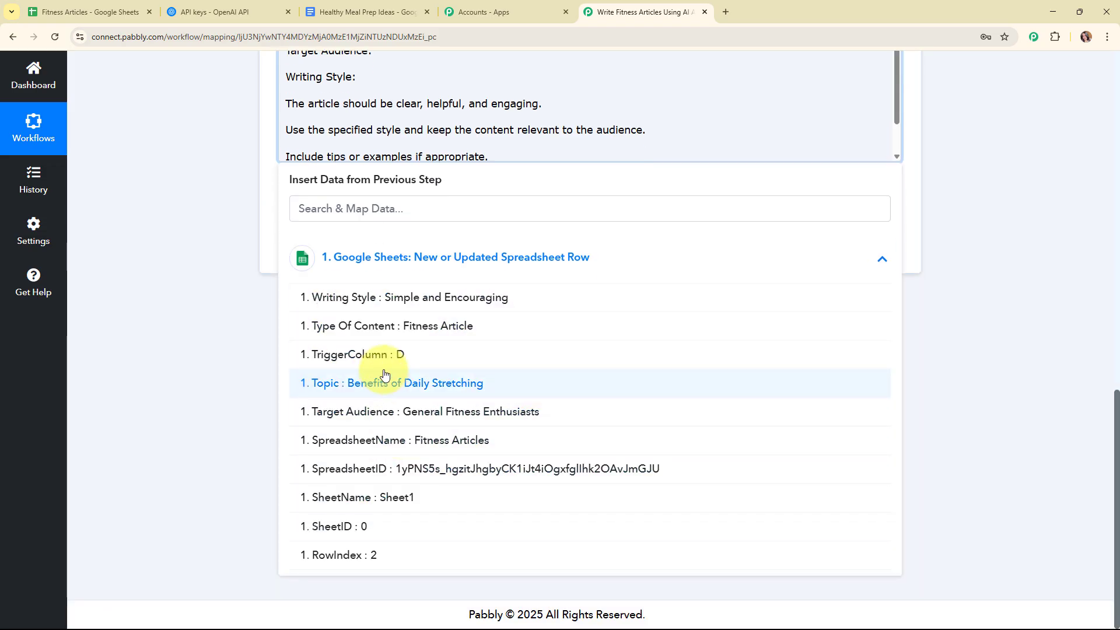
pyautogui.click(401, 383)
pyautogui.click(415, 90)
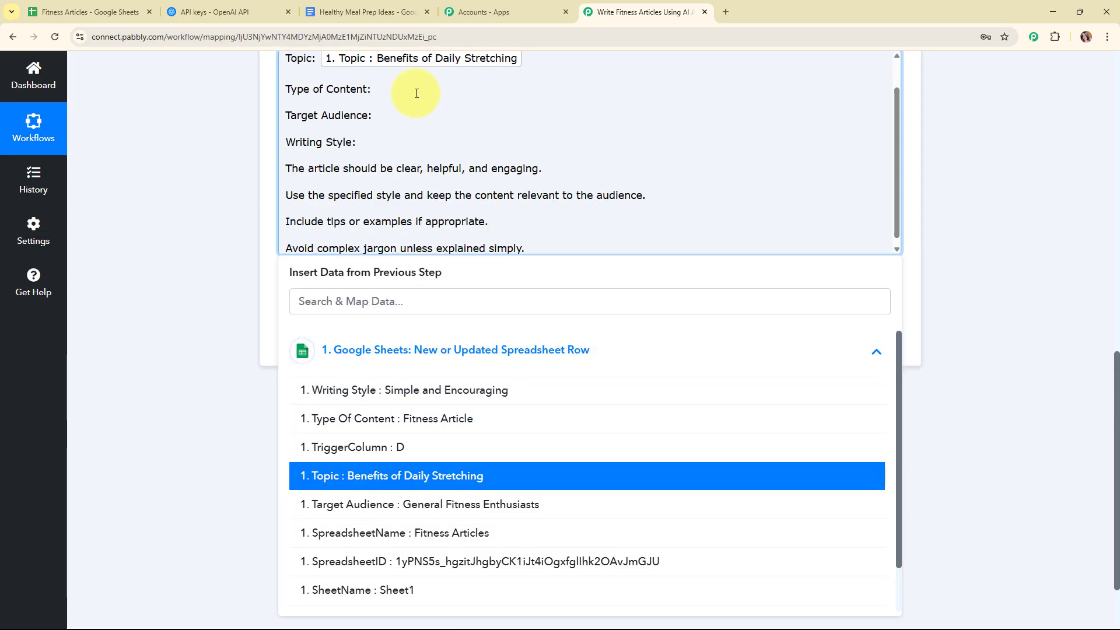
pyautogui.click(408, 350)
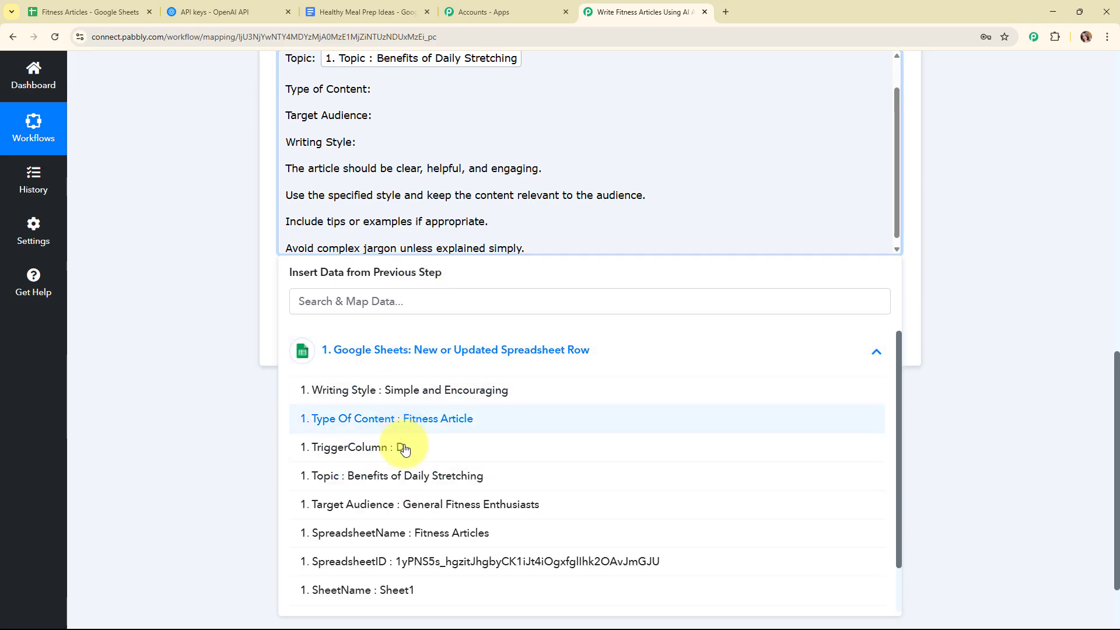
pyautogui.click(400, 419)
# Step: Map the Google Sheets Target Audience and Writing Style values after their matching labels in the prompt
pyautogui.click(386, 123)
pyautogui.click(361, 350)
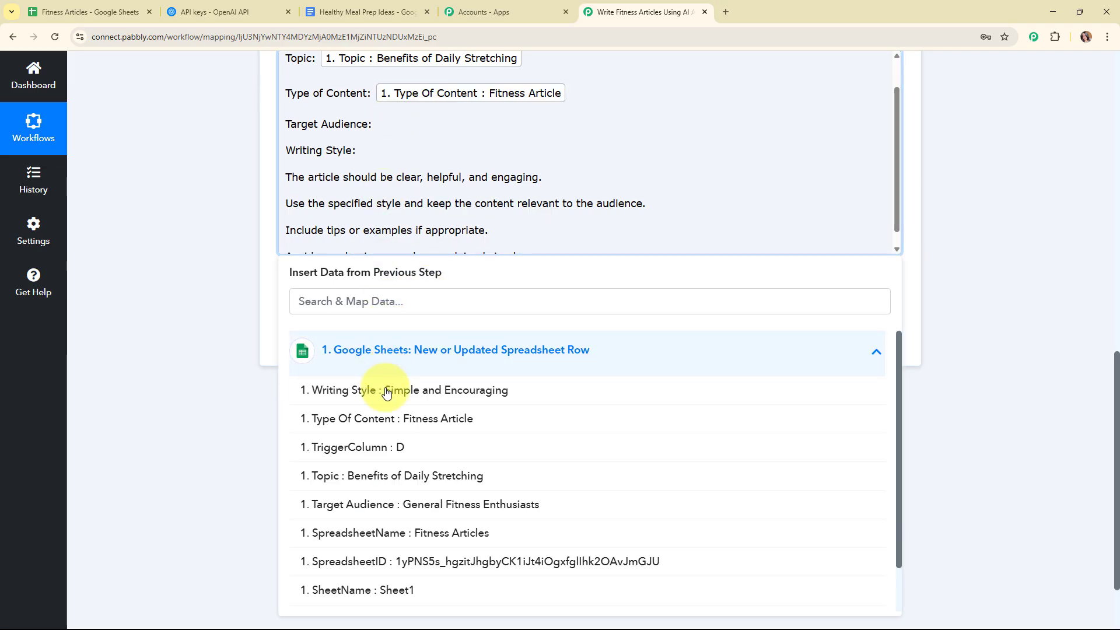
pyautogui.click(391, 504)
pyautogui.click(389, 162)
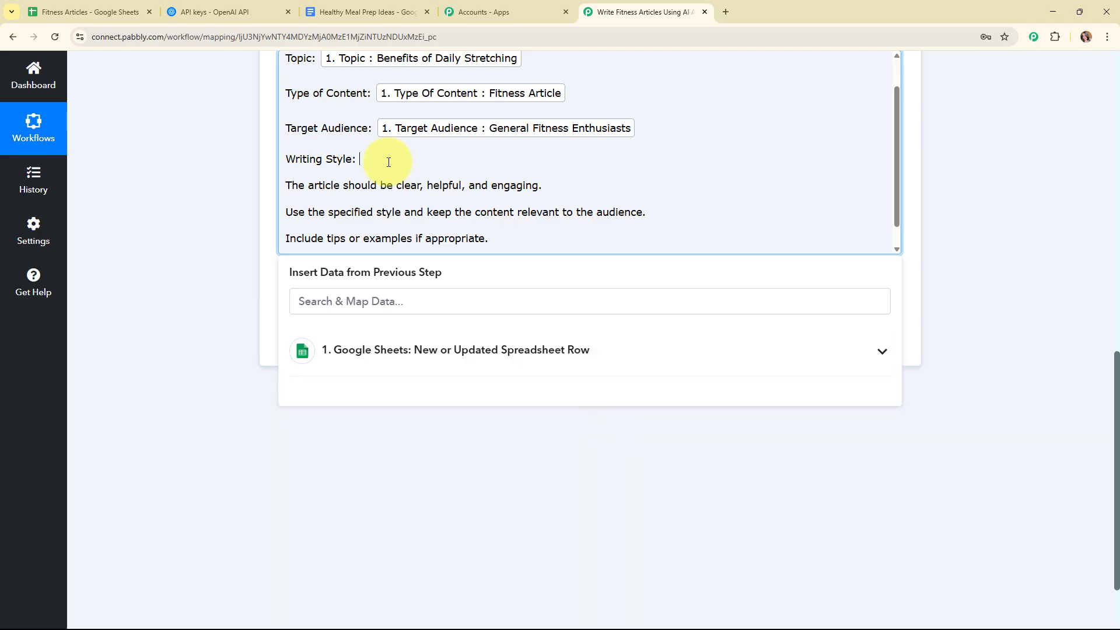
pyautogui.click(400, 356)
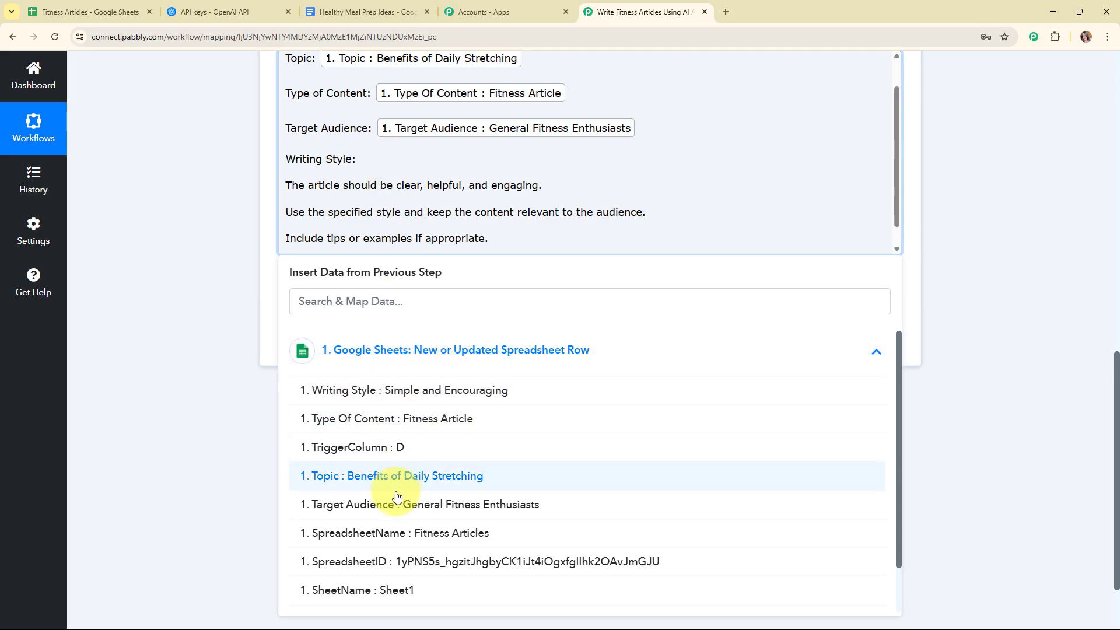
pyautogui.click(375, 390)
pyautogui.click(183, 289)
# Step: Check the mapped prompt, then save the ChatGPT action and send a test request
pyautogui.scroll(3, 552, 315)
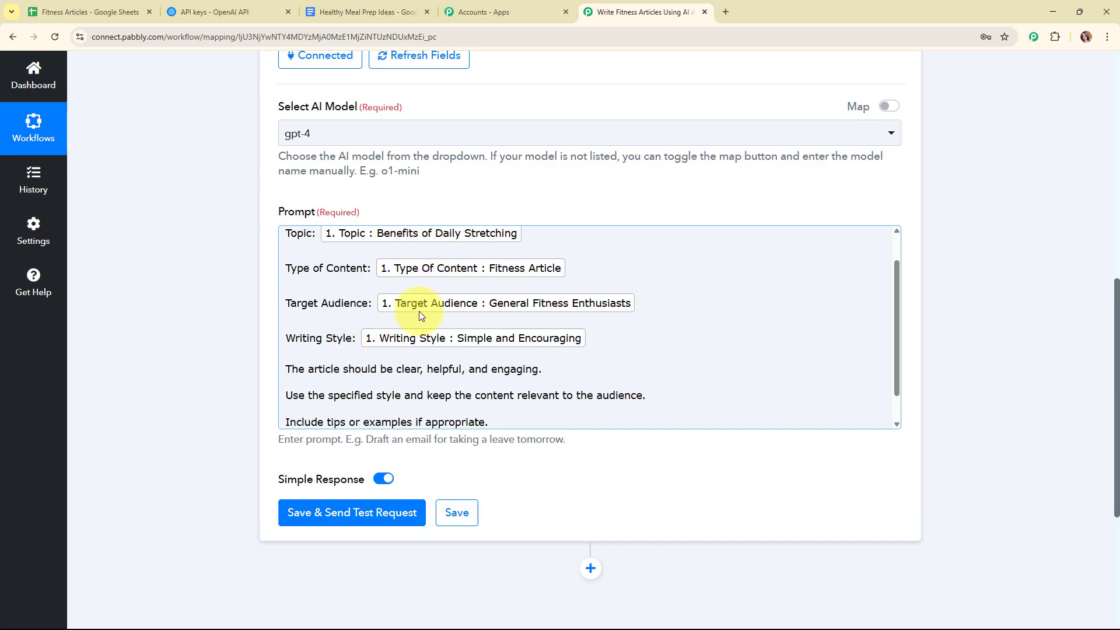
pyautogui.scroll(1, 419, 313)
pyautogui.scroll(-3, 708, 350)
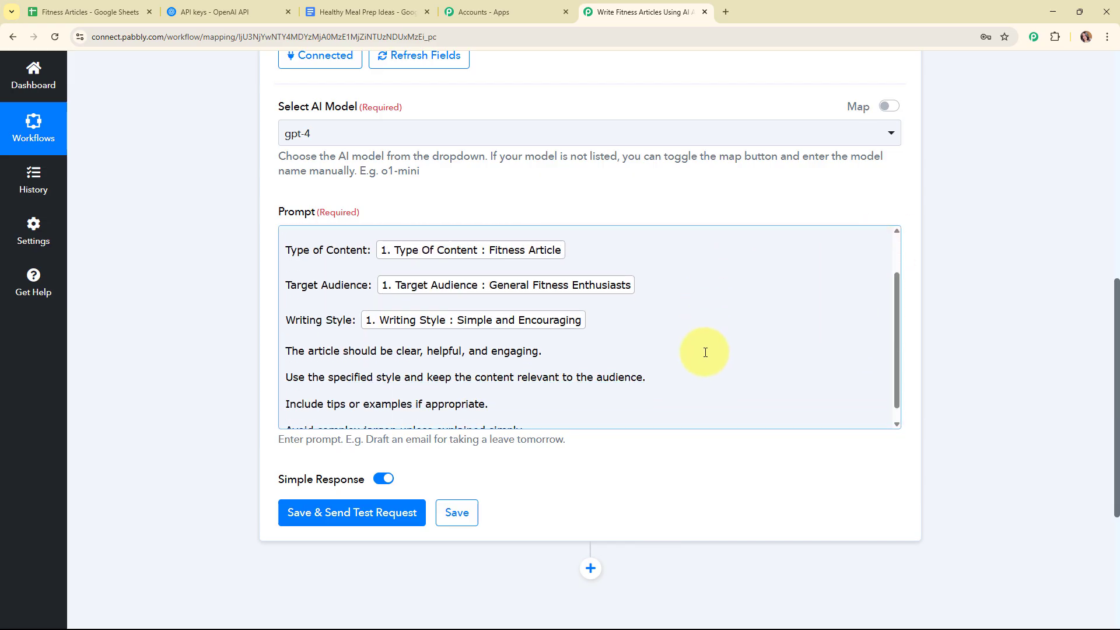
pyautogui.scroll(-3, 675, 455)
pyautogui.click(404, 356)
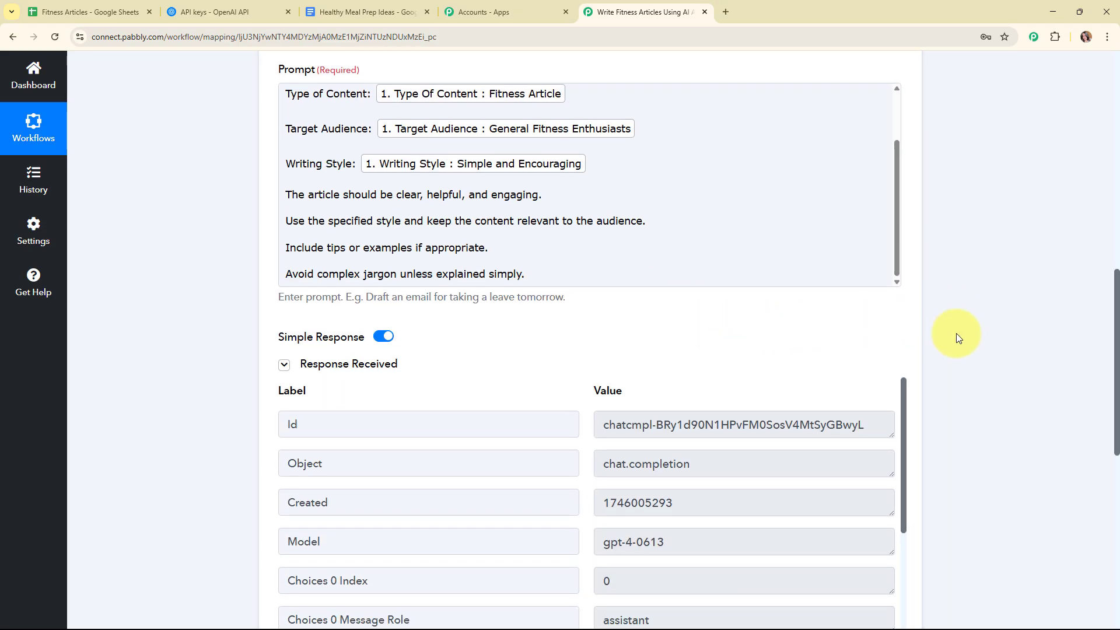
# Step: Enlarge the Choices 0 Message Content value in the response, read through the generated article, and collapse the ChatGPT action
pyautogui.scroll(-5, 934, 315)
pyautogui.scroll(-3, 902, 284)
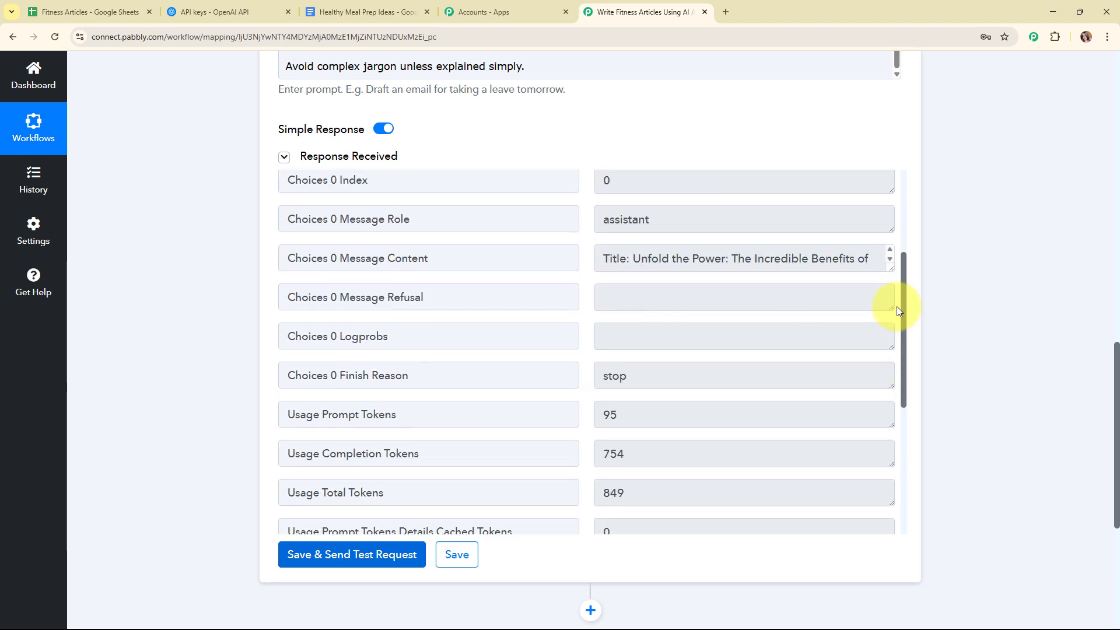
pyautogui.moveTo(889, 269); pyautogui.dragTo(888, 500)
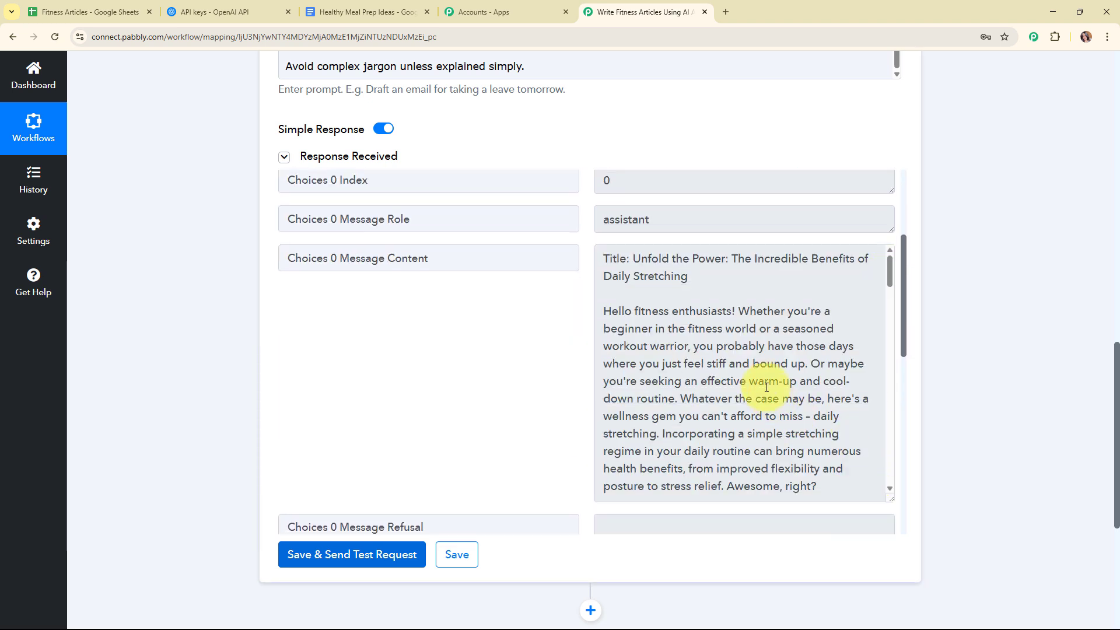
pyautogui.scroll(-3, 765, 383)
pyautogui.scroll(-10, 765, 383)
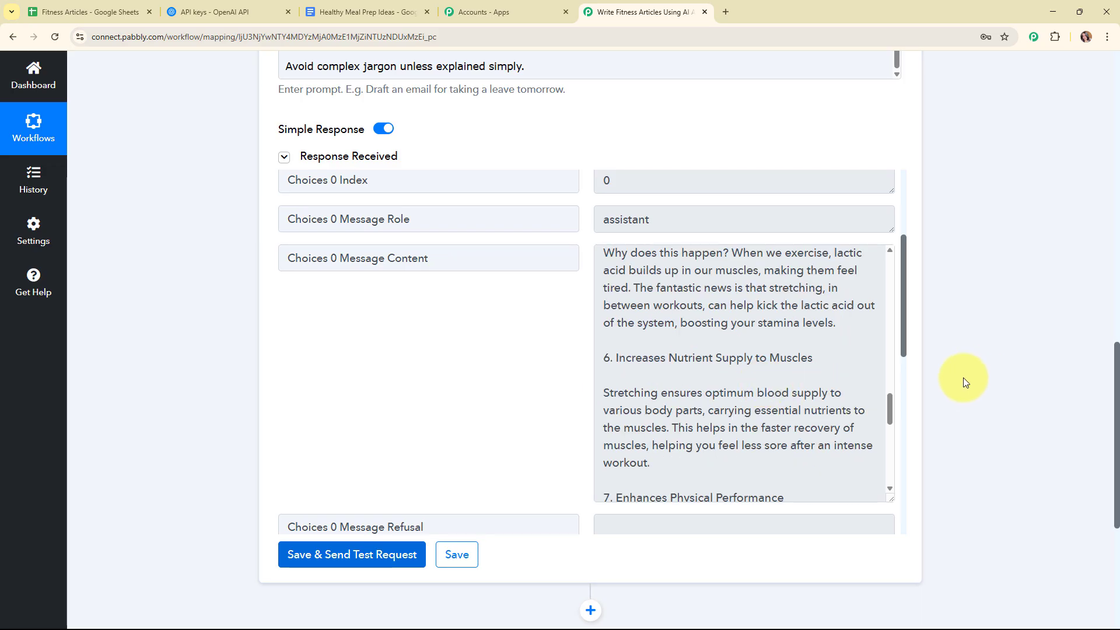
pyautogui.scroll(15, 964, 376)
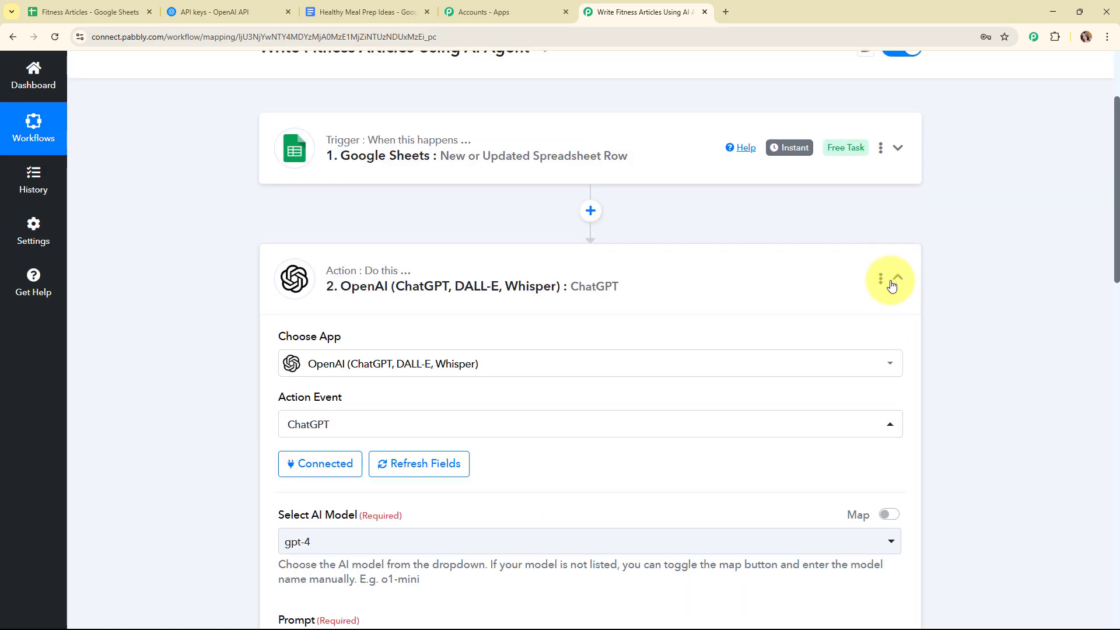
pyautogui.click(894, 279)
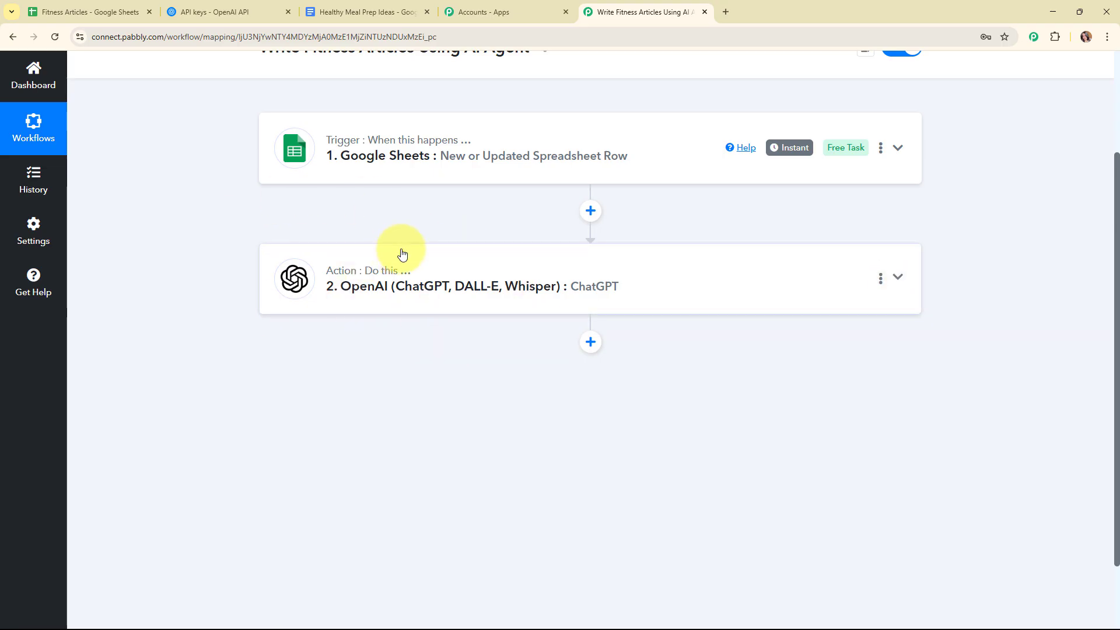
# Step: Add a Google Docs action after the ChatGPT action, with Create a Blank Document as its action event
pyautogui.click(591, 341)
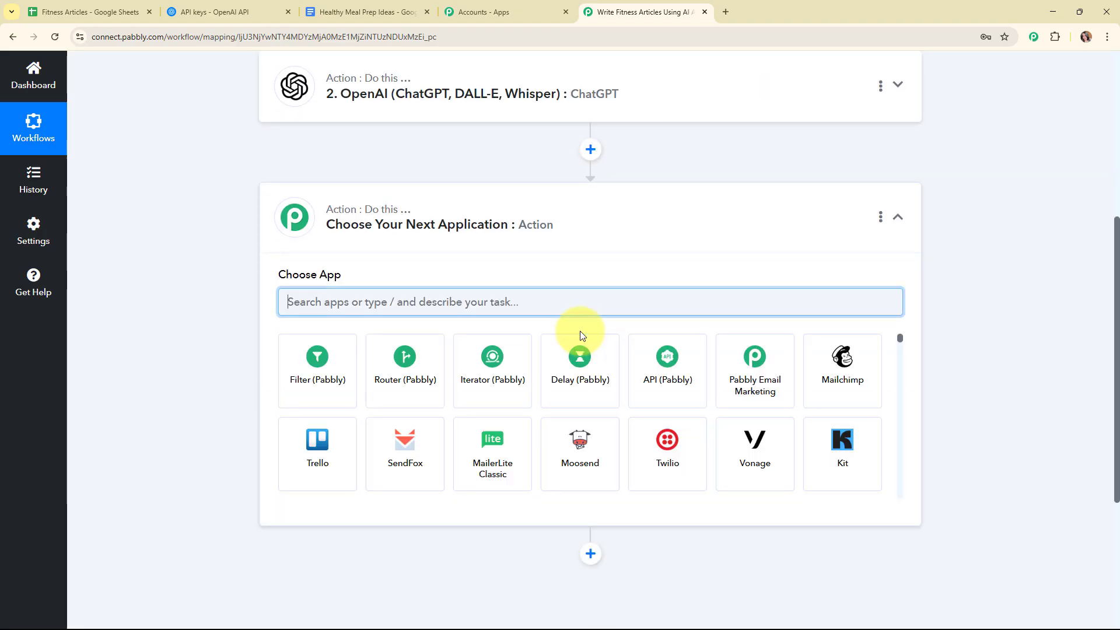
pyautogui.write('goo')
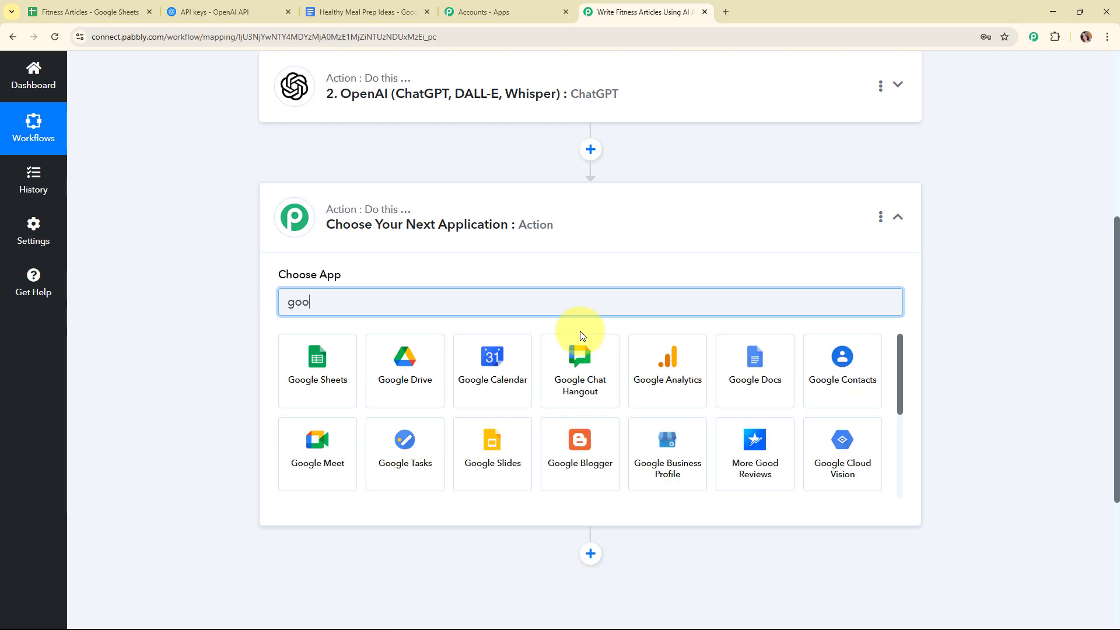
pyautogui.click(762, 366)
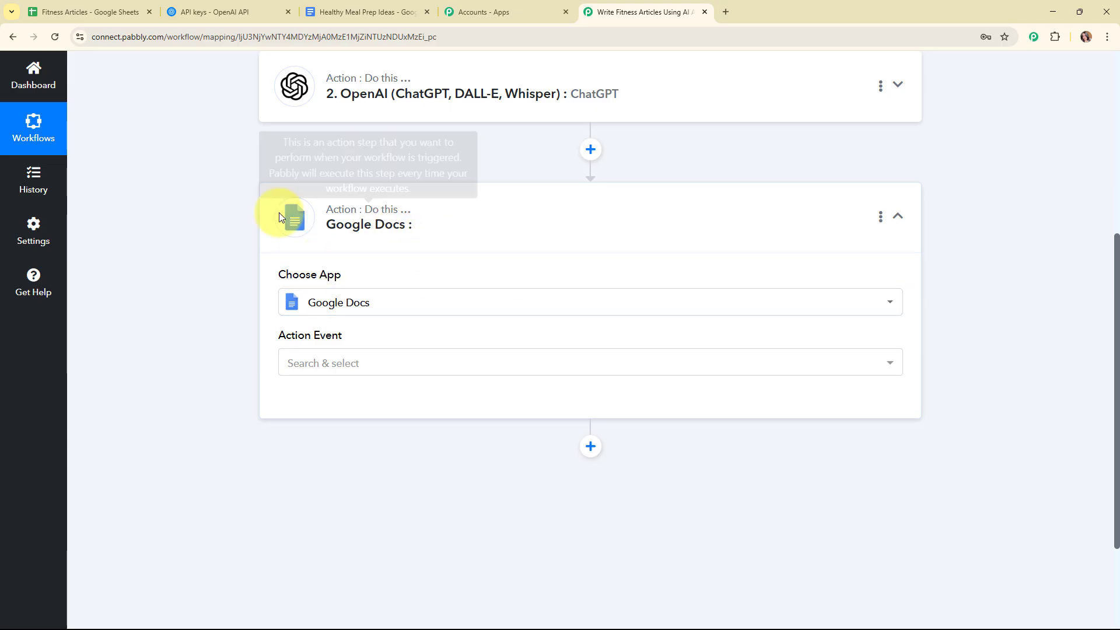
pyautogui.click(373, 365)
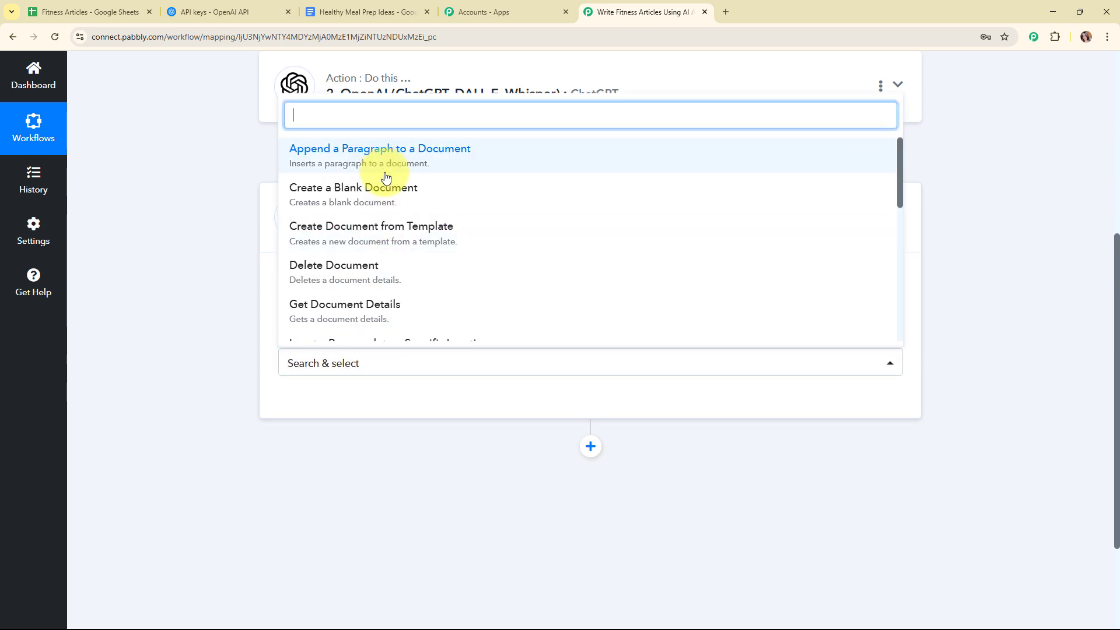
pyautogui.click(390, 197)
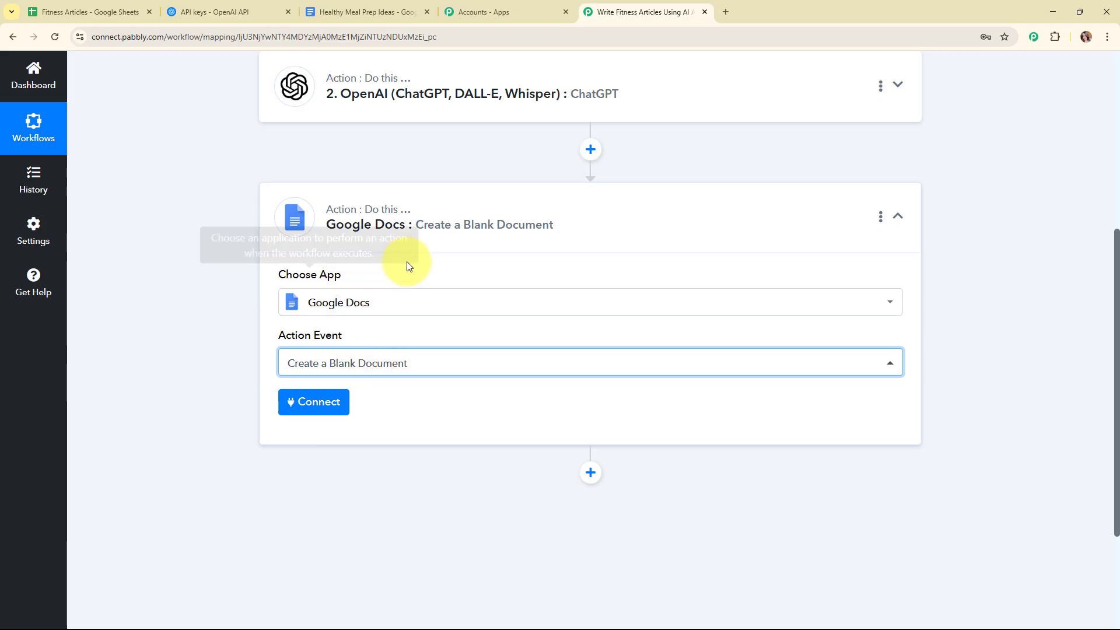
# Step: Connect Google Docs through a new connection, signing in with the Google account and allowing Pabbly Connect Drive access
pyautogui.click(296, 404)
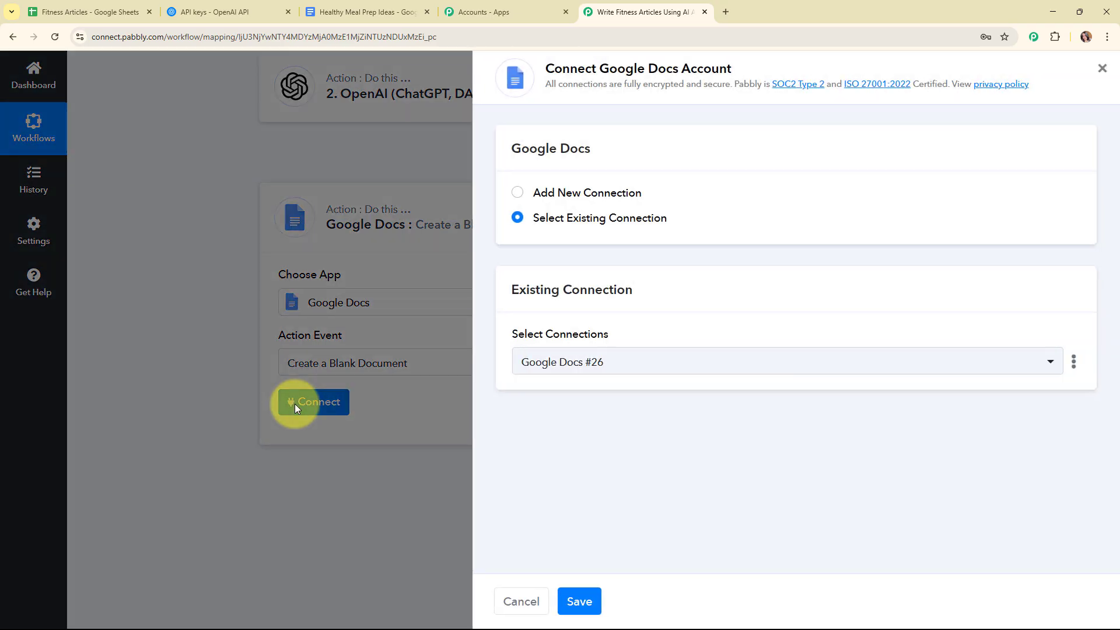
pyautogui.click(517, 193)
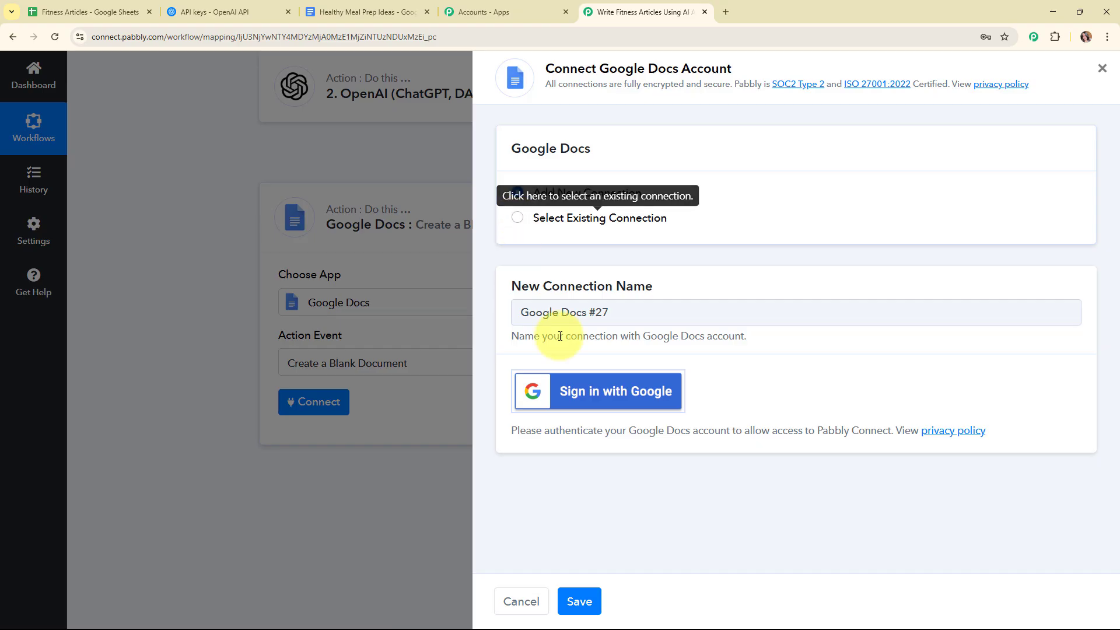
pyautogui.click(581, 395)
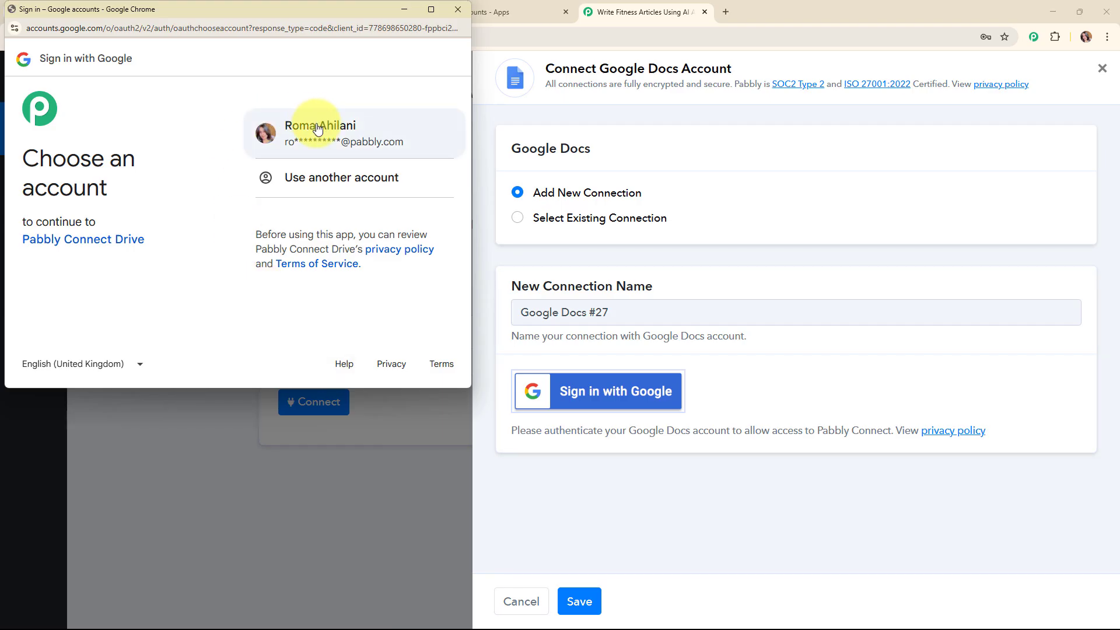
pyautogui.click(305, 126)
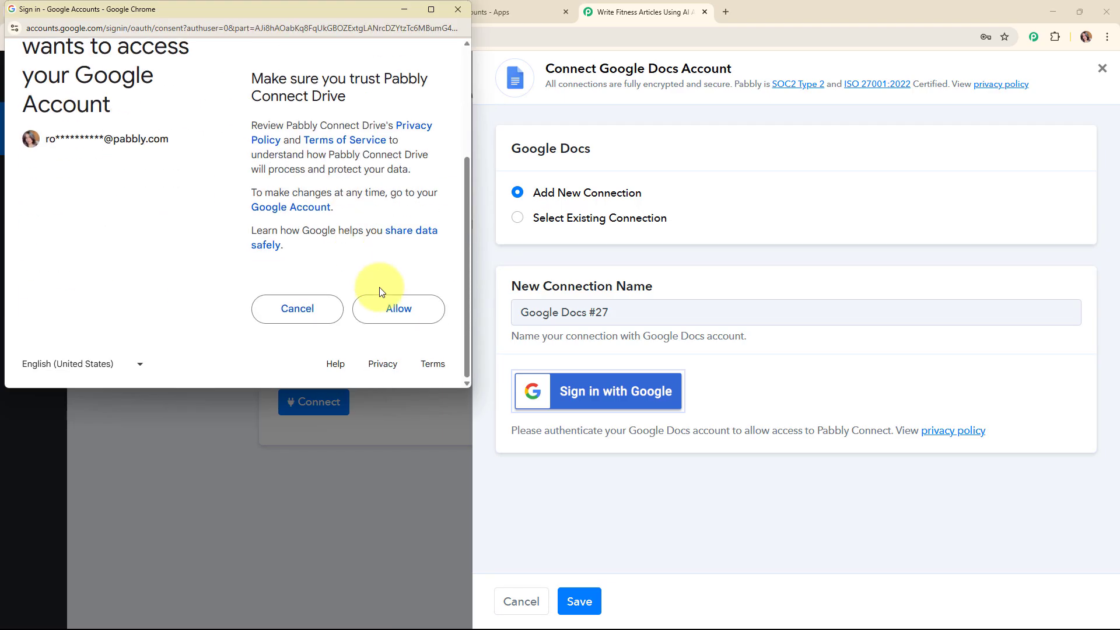
pyautogui.click(395, 319)
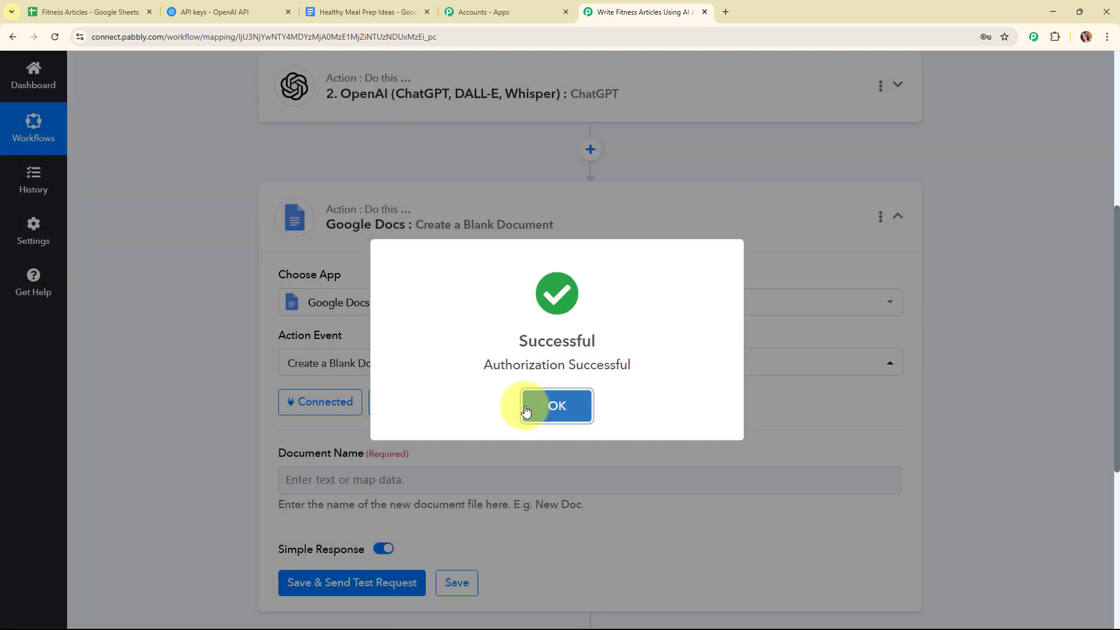
pyautogui.click(528, 408)
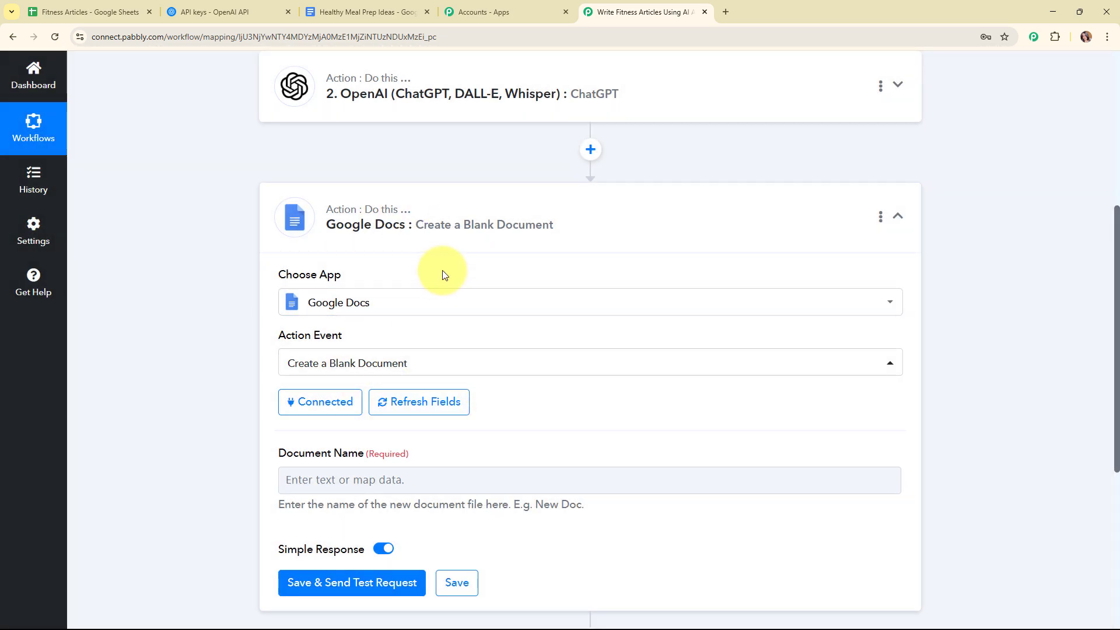
# Step: Map the Google Sheets Topic value as the Document Name, then save the Google Docs action and send a test request
pyautogui.scroll(-4, 526, 398)
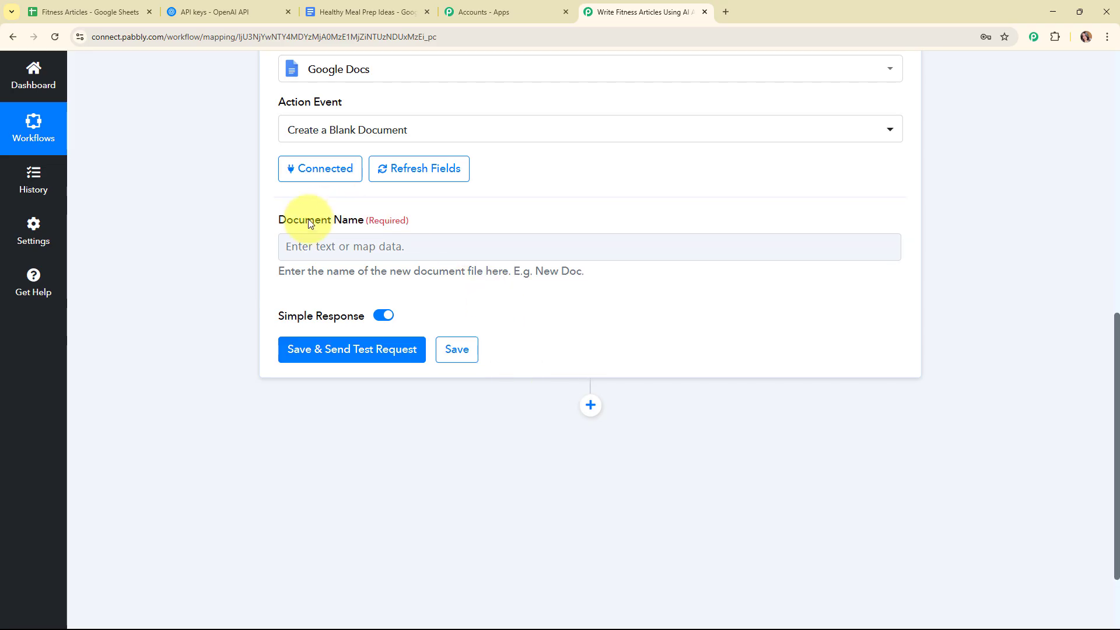
pyautogui.moveTo(276, 227); pyautogui.dragTo(449, 224)
pyautogui.click(475, 292)
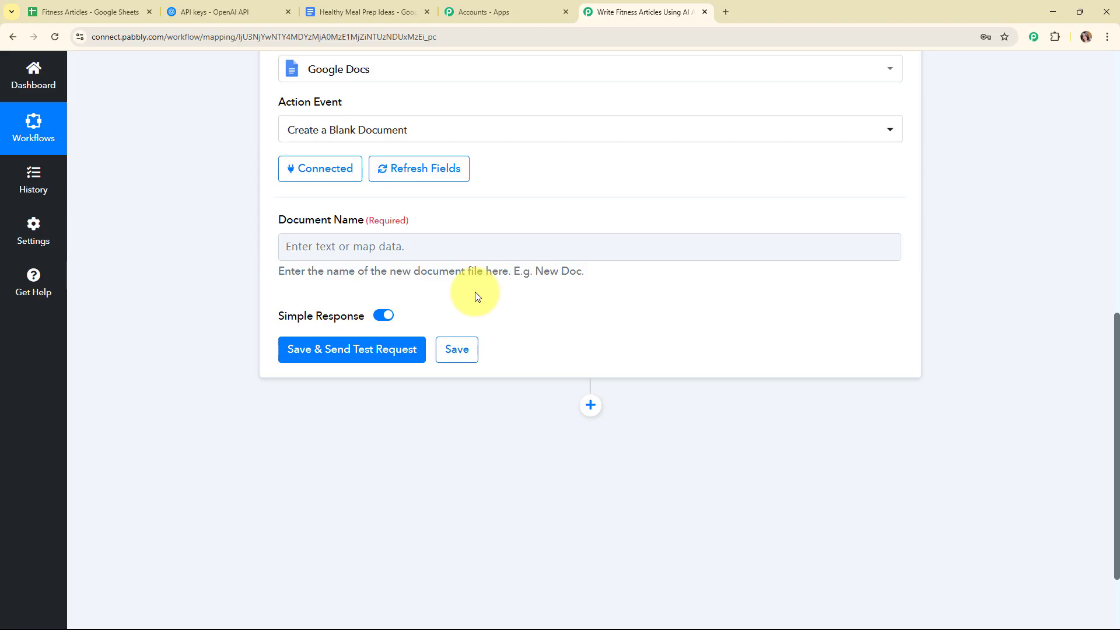
pyautogui.click(385, 242)
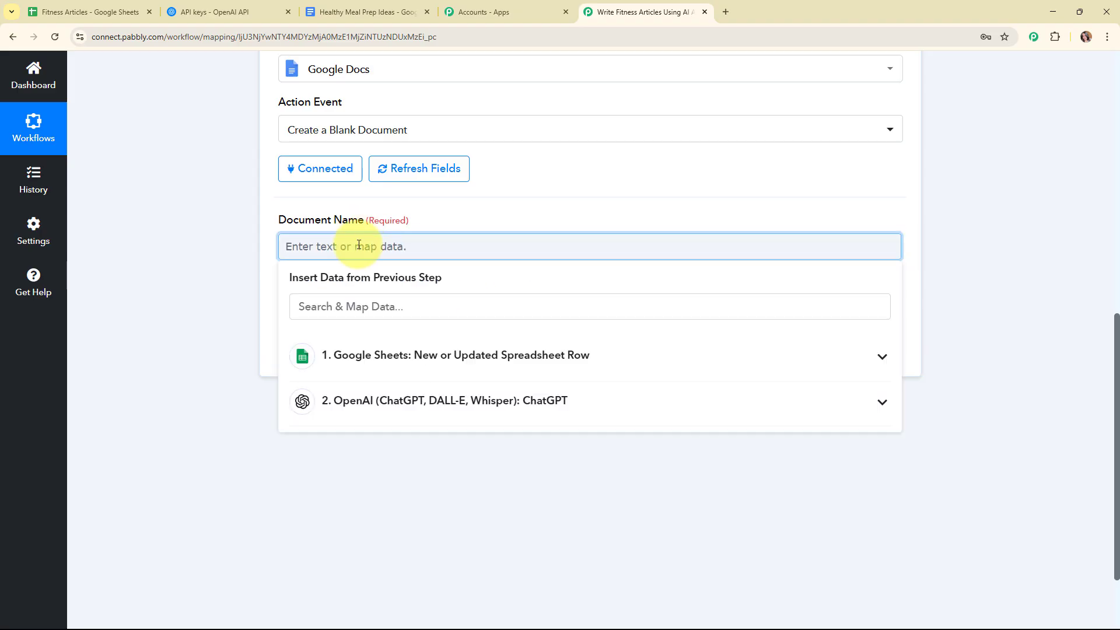
pyautogui.click(453, 372)
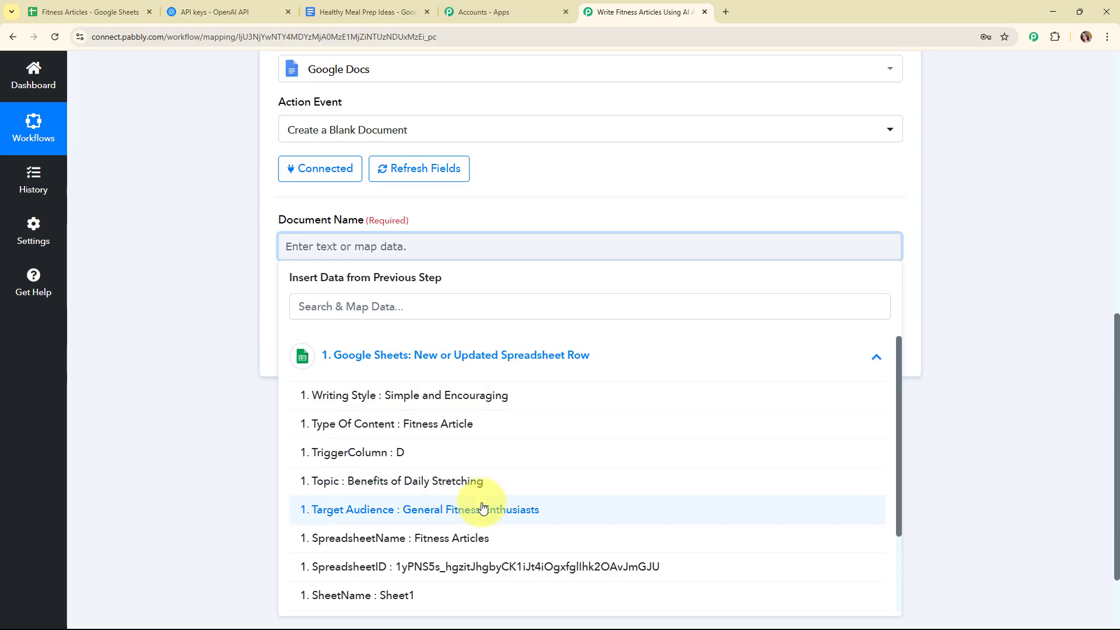
pyautogui.scroll(-1, 461, 449)
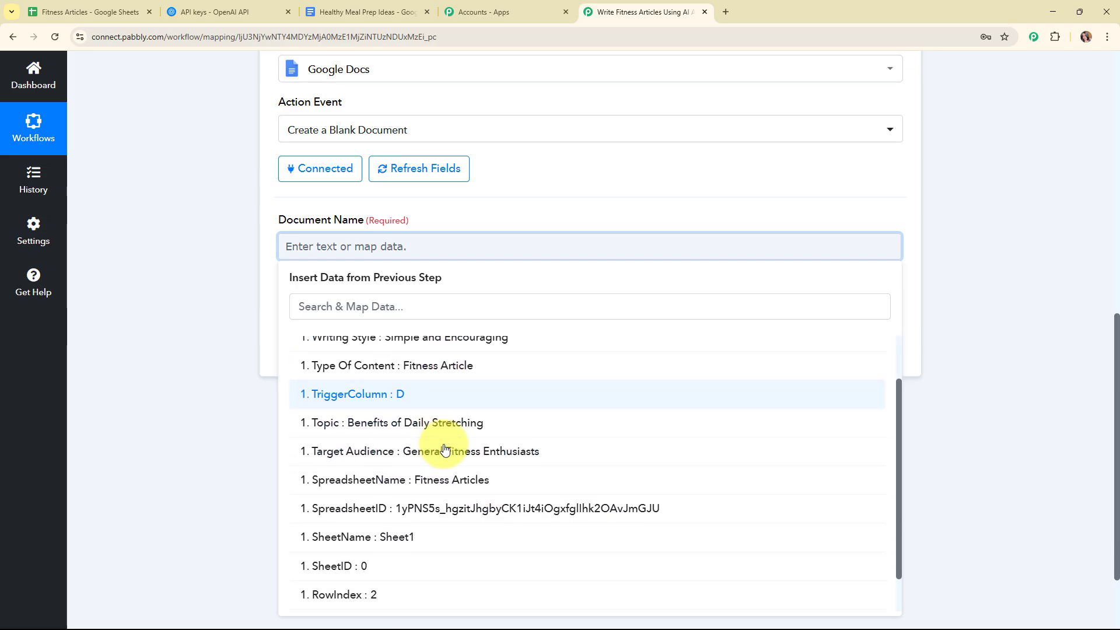
pyautogui.click(450, 418)
pyautogui.click(334, 367)
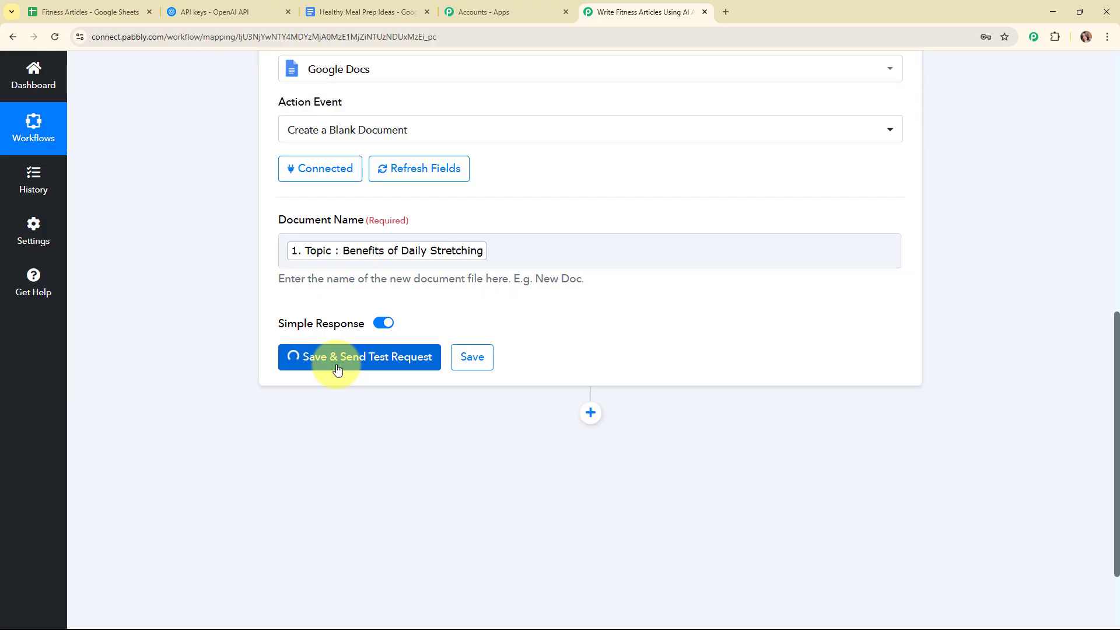
# Step: Review the response received for the Create a Blank Document action and collapse the action
pyautogui.scroll(-4, 1034, 342)
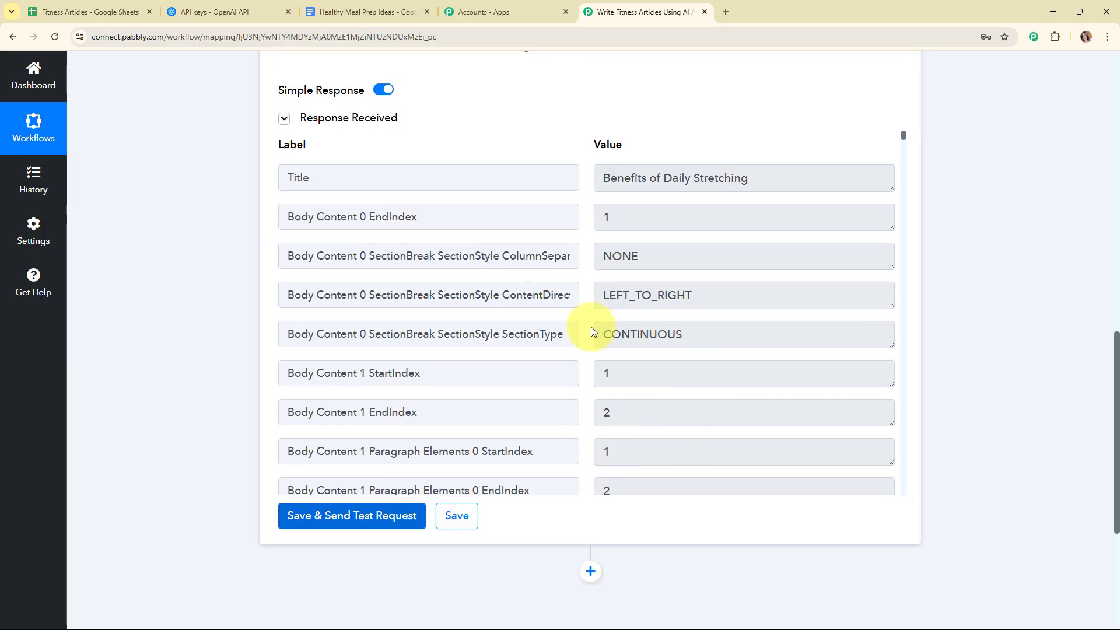
pyautogui.scroll(3, 947, 388)
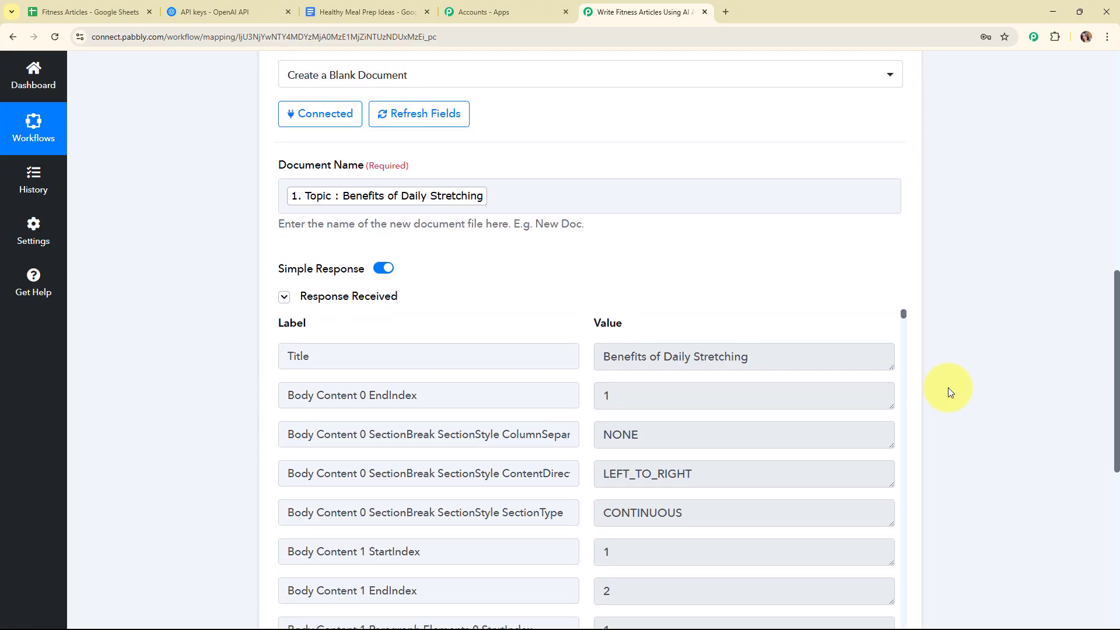
pyautogui.scroll(3, 948, 388)
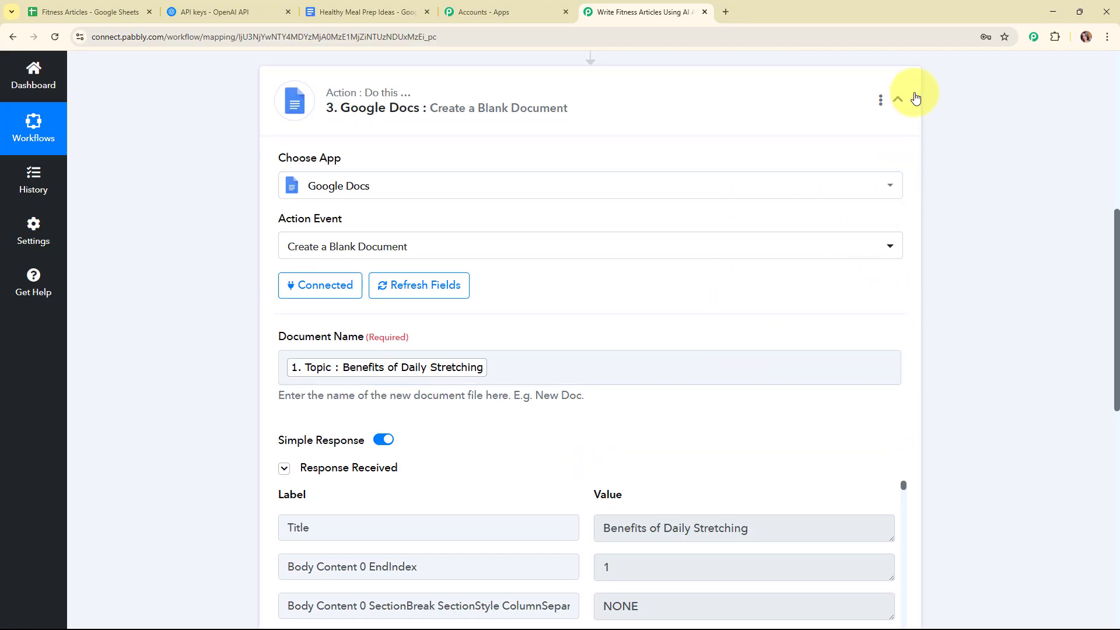
pyautogui.click(898, 99)
pyautogui.scroll(5, 881, 245)
# Step: Switch to Google Docs, open the new Benefits of Daily Stretching document to check it, and return to the Pabbly Connect workflow
pyautogui.click(364, 11)
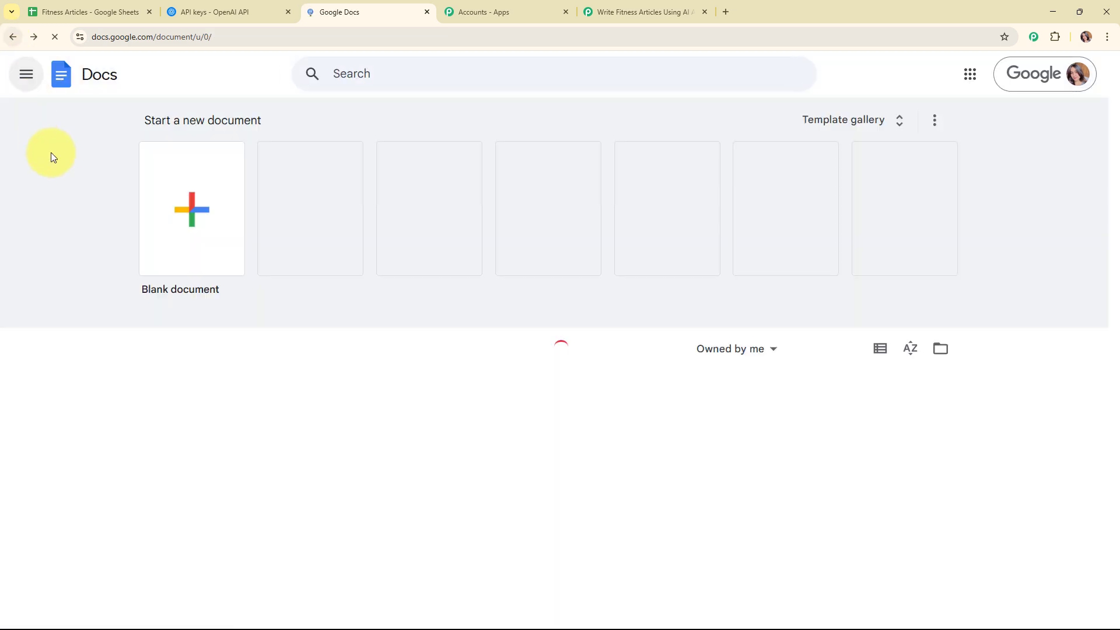
pyautogui.scroll(-2, 240, 350)
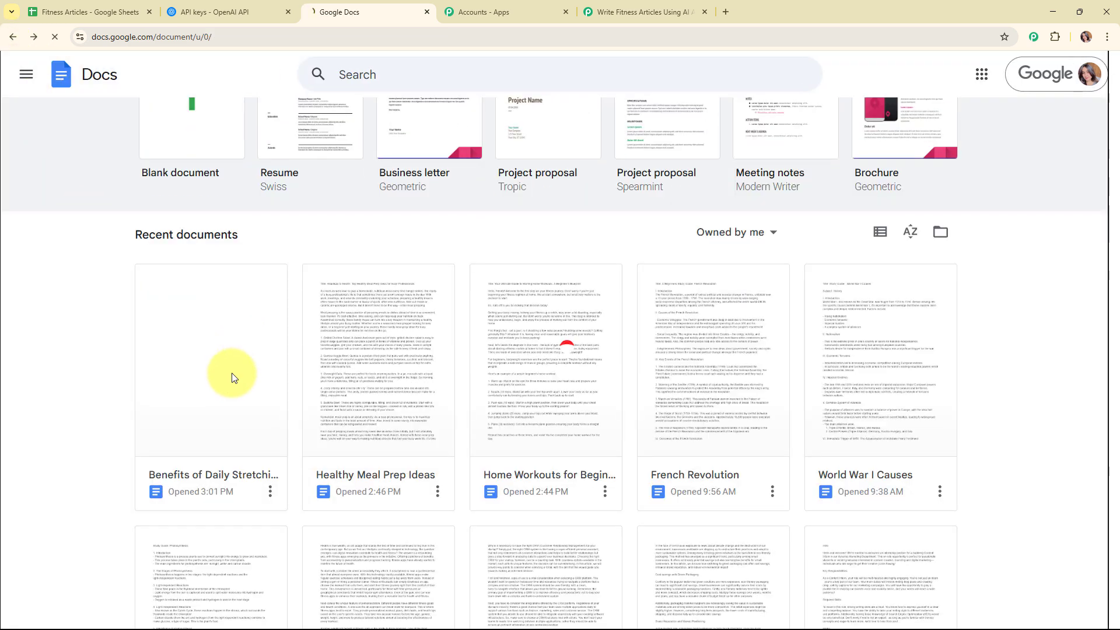
pyautogui.click(233, 378)
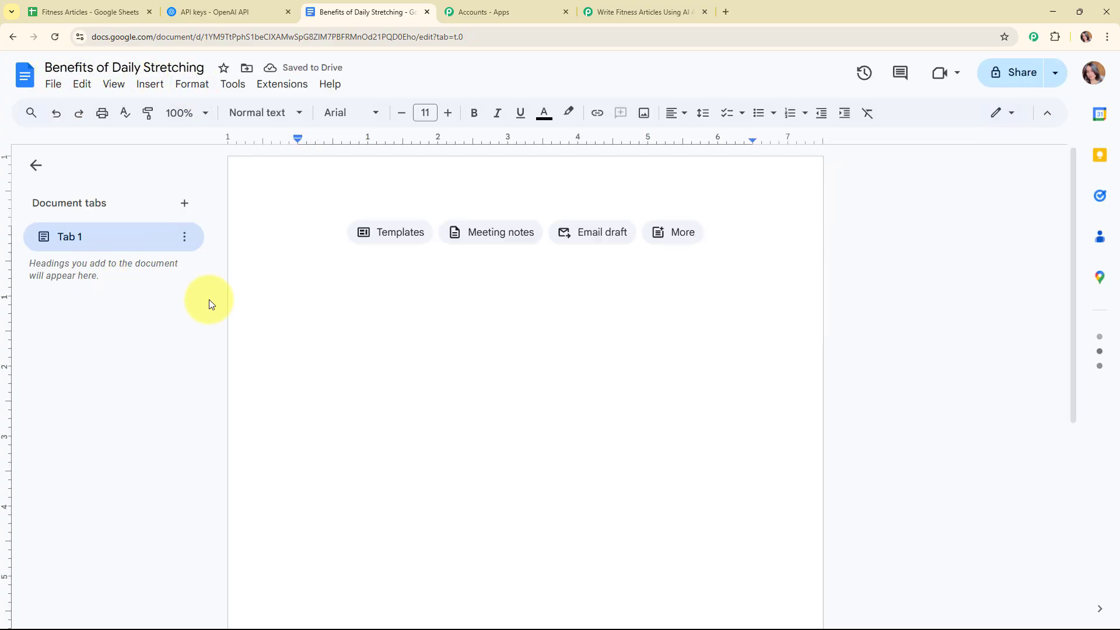
pyautogui.click(630, 7)
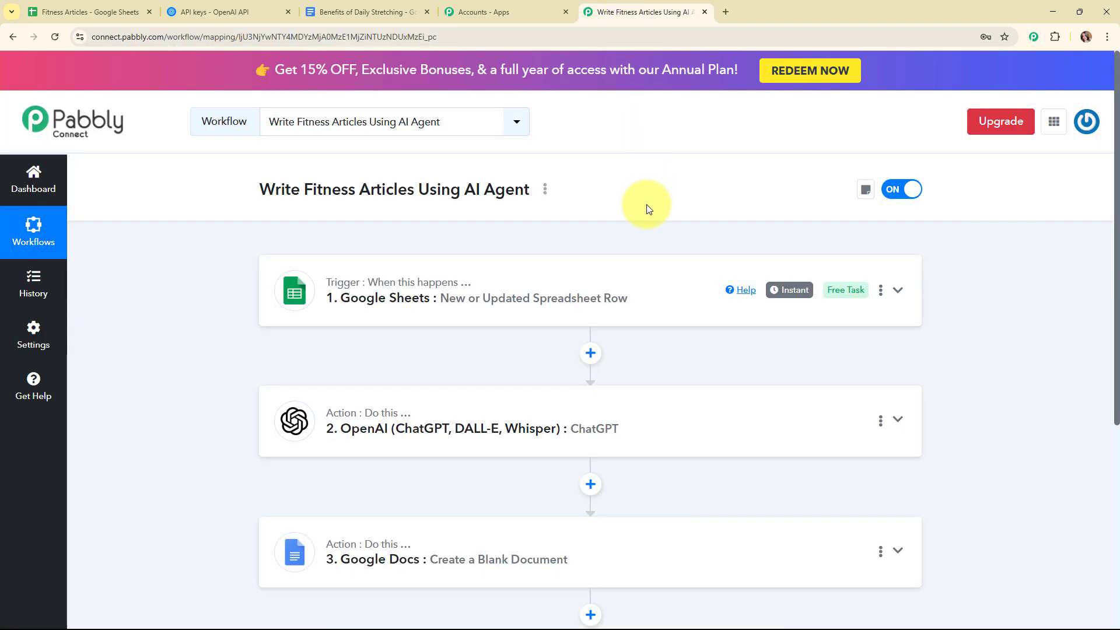
# Step: Add a Google Docs action after Create a Blank Document with the action event Append a Paragraph to a Document
pyautogui.scroll(-5, 647, 207)
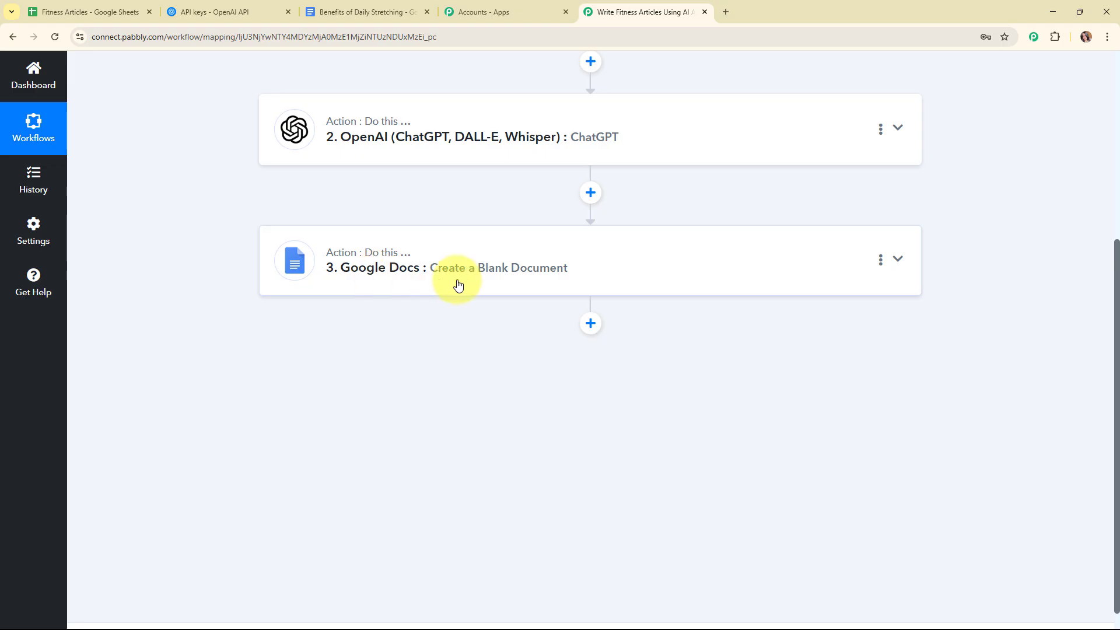
pyautogui.click(588, 324)
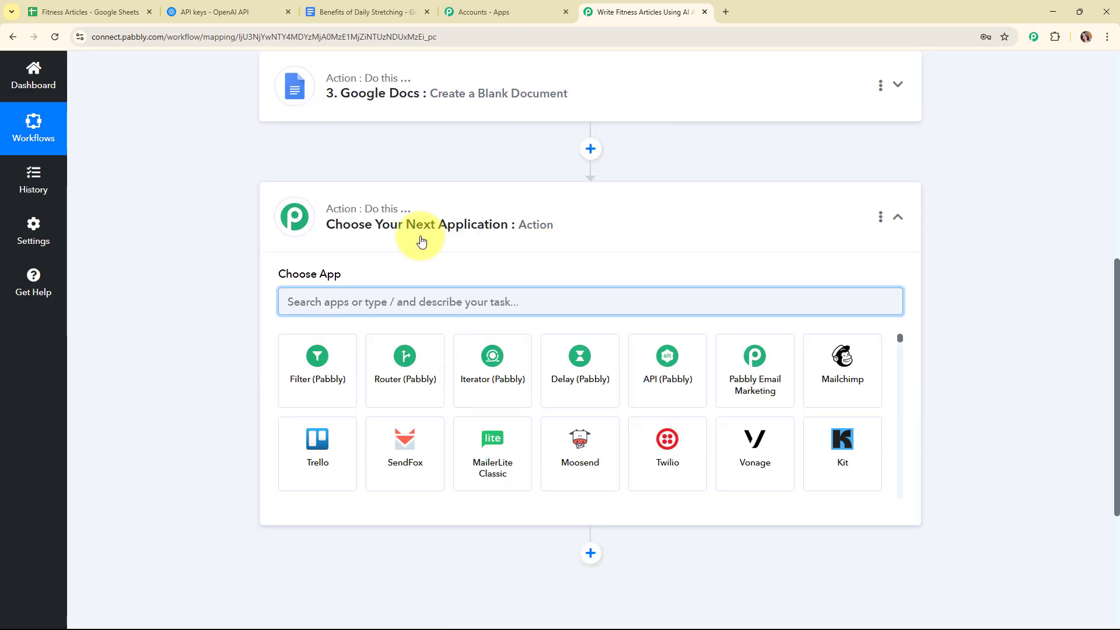
pyautogui.write('goo')
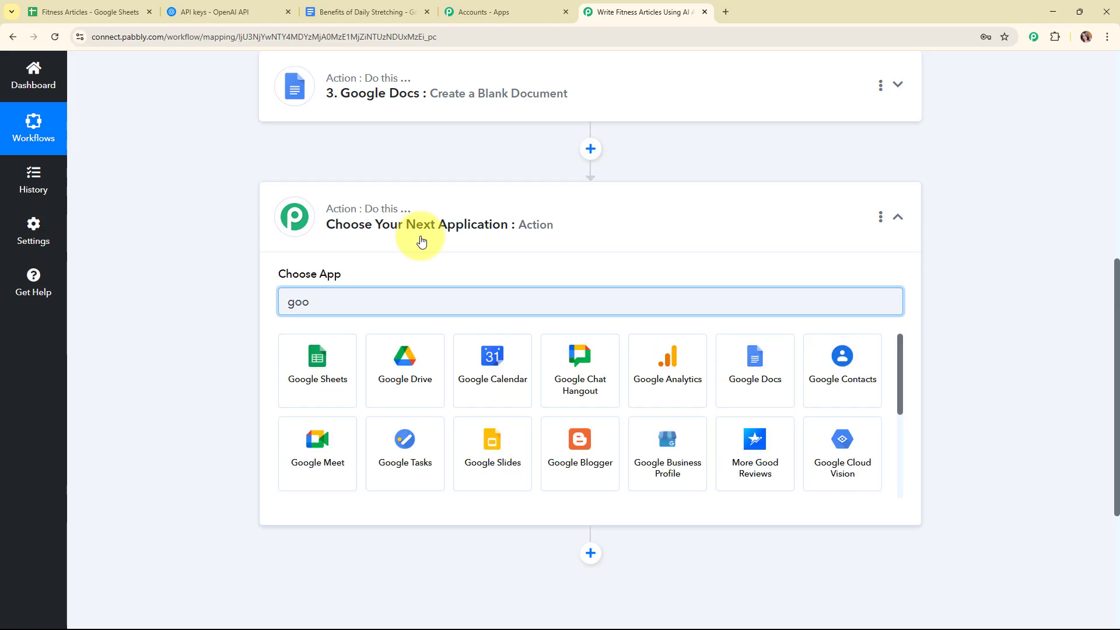
pyautogui.click(731, 383)
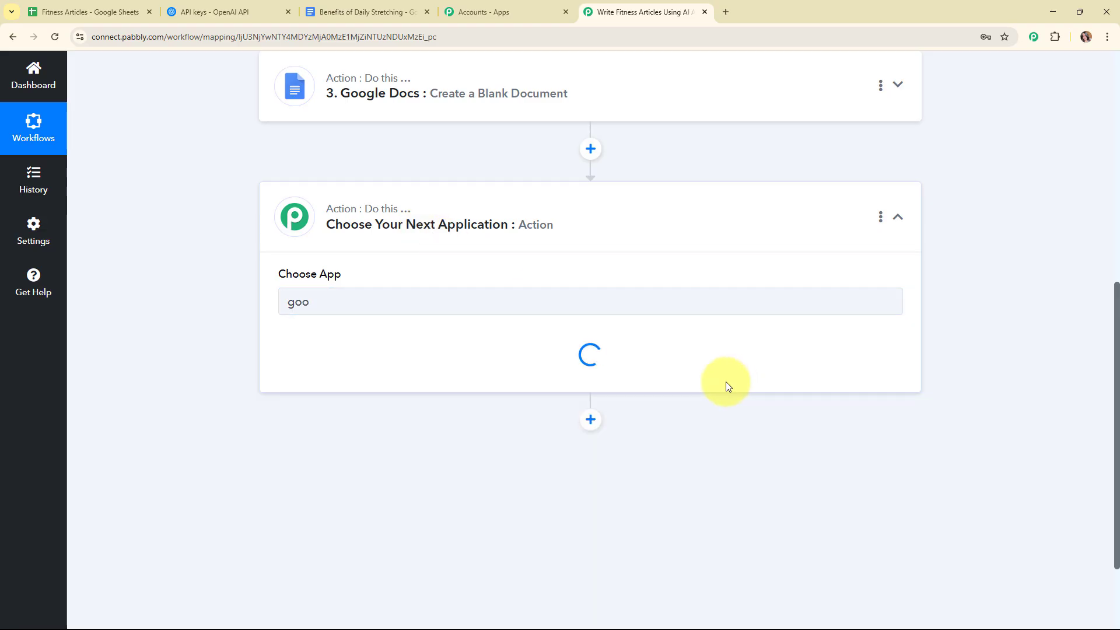
pyautogui.click(313, 364)
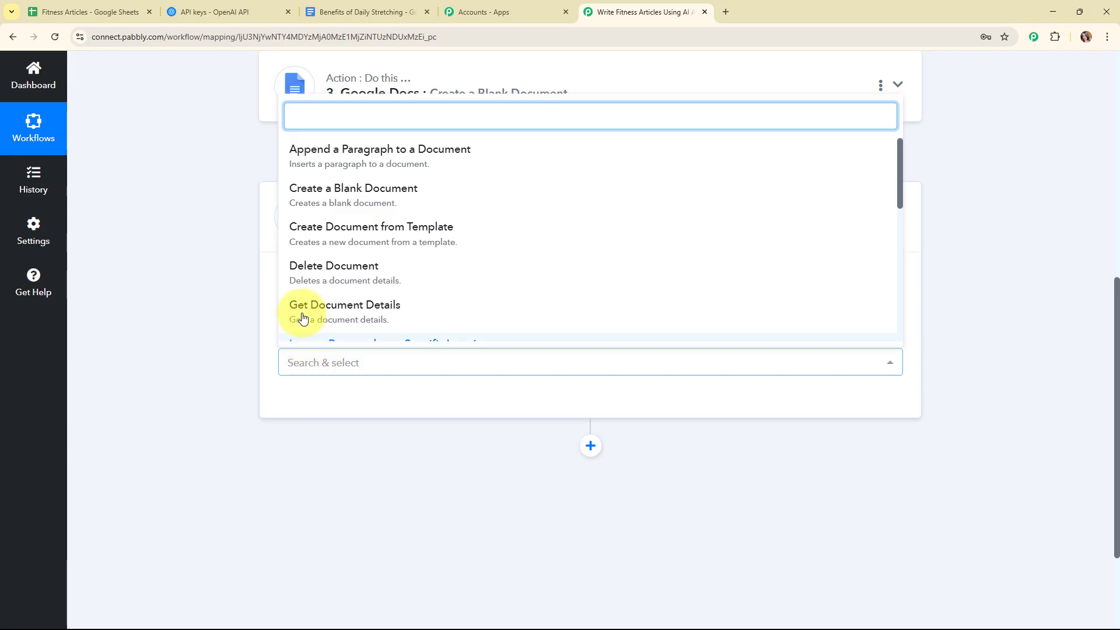
pyautogui.click(351, 149)
pyautogui.click(330, 365)
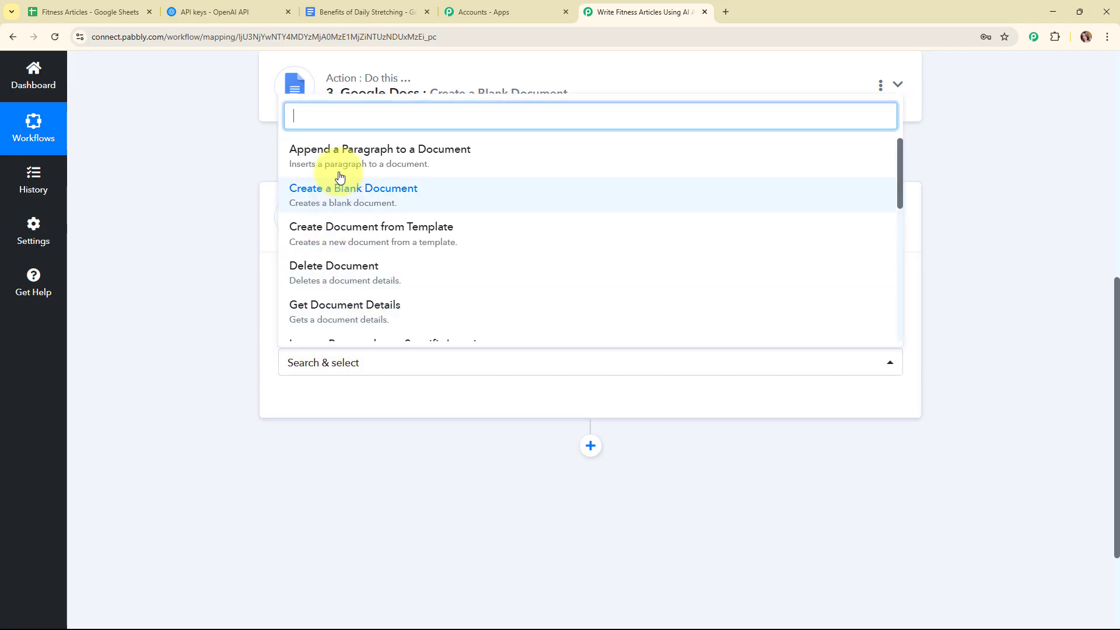
pyautogui.click(336, 156)
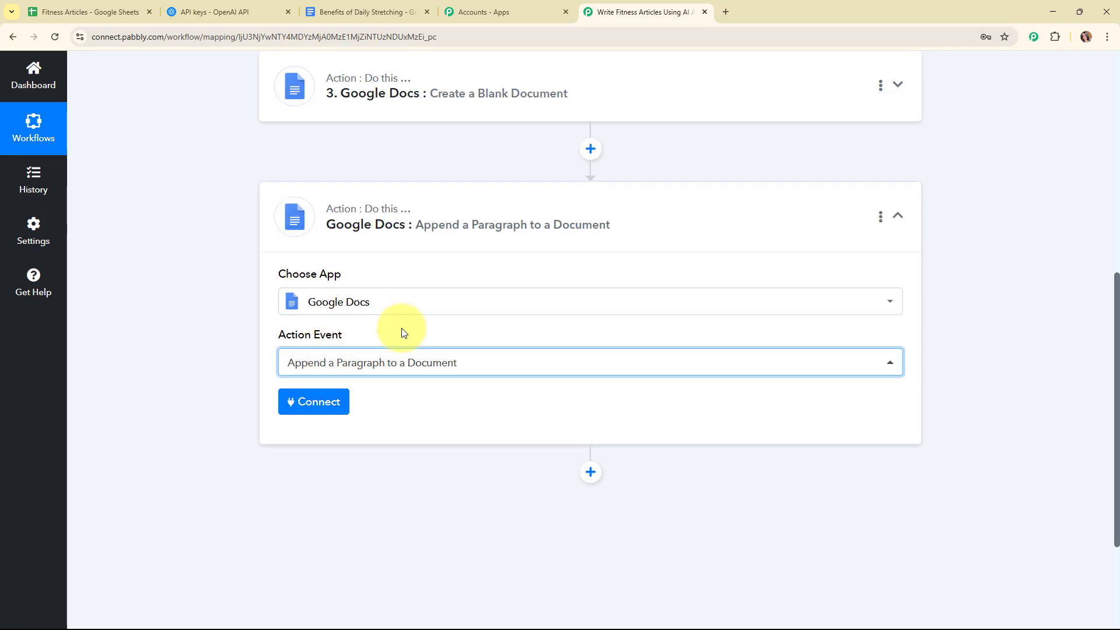
# Step: Connect the Append a Paragraph to a Document action using the existing connection Google Docs #27
pyautogui.scroll(3, 401, 328)
pyautogui.scroll(-3, 401, 329)
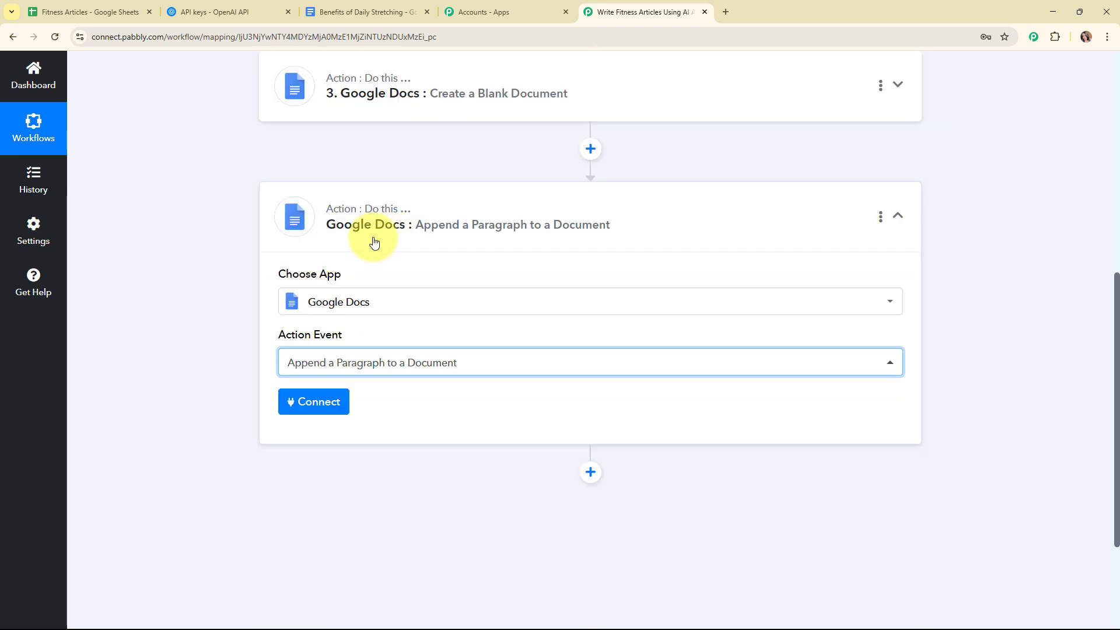
pyautogui.click(318, 404)
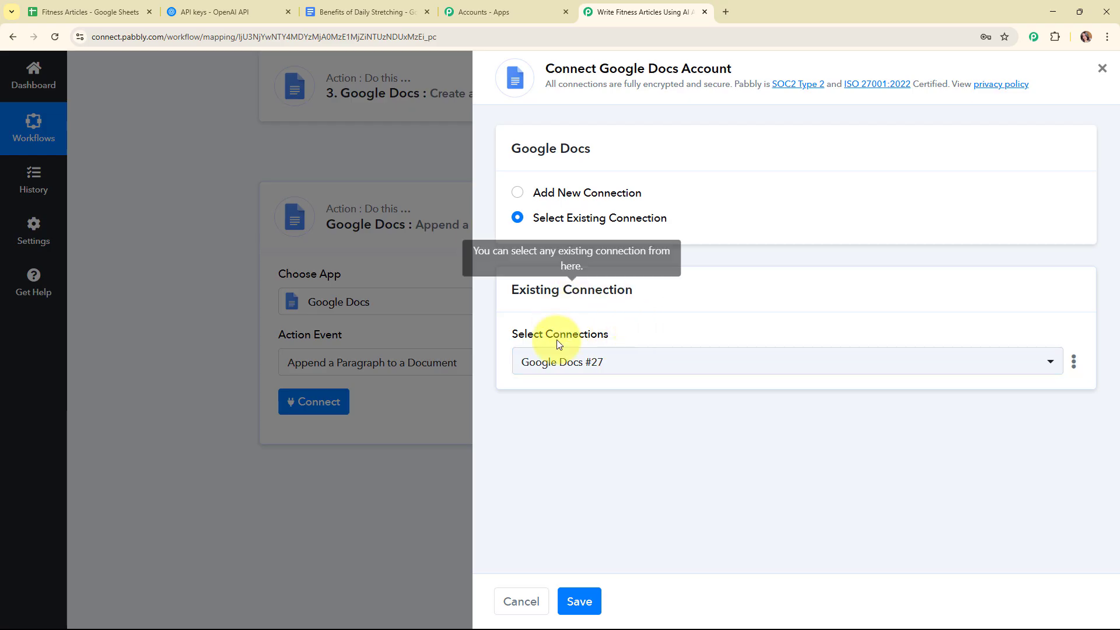
pyautogui.click(578, 603)
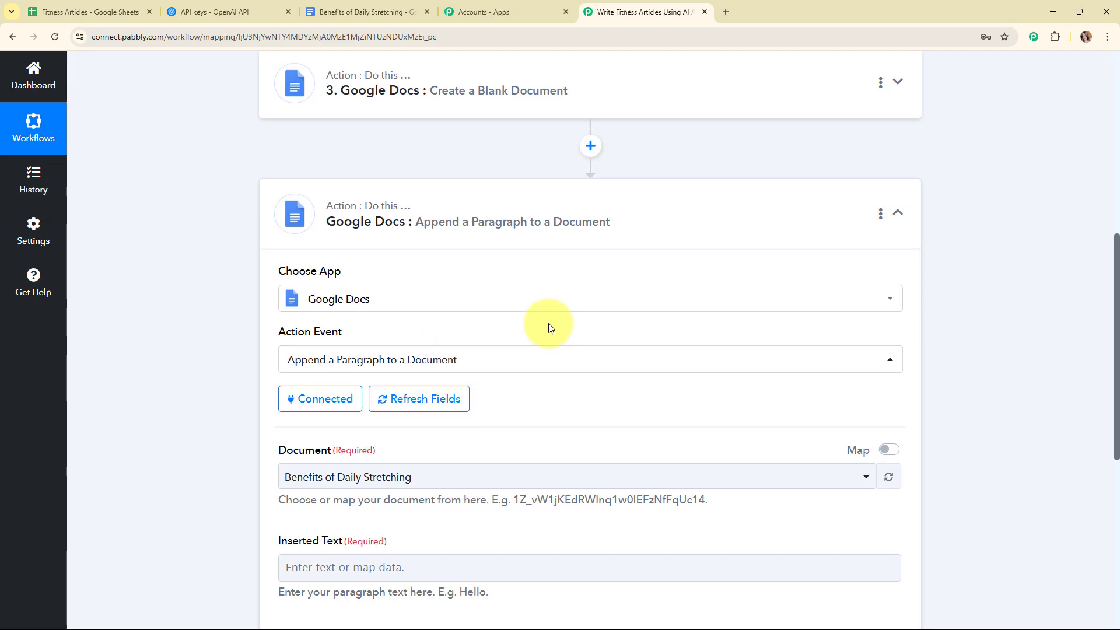
# Step: Enable mapping for the Document field, clear its preset document ID, and refresh the action's fields
pyautogui.scroll(-4, 550, 327)
pyautogui.moveTo(280, 220); pyautogui.dragTo(456, 299)
pyautogui.click(456, 295)
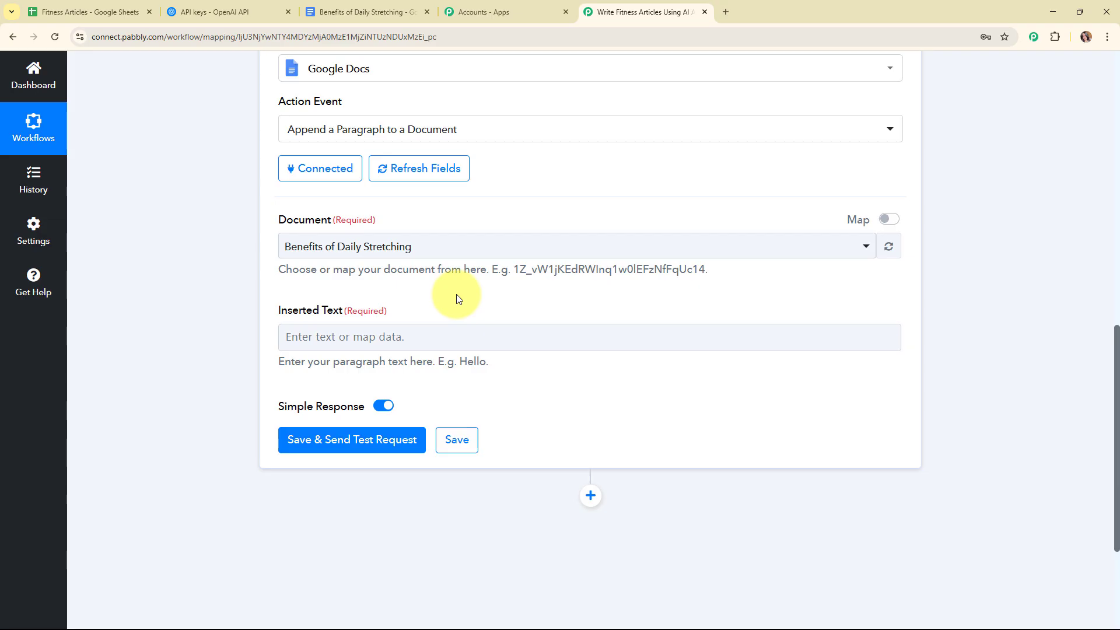
pyautogui.click(489, 253)
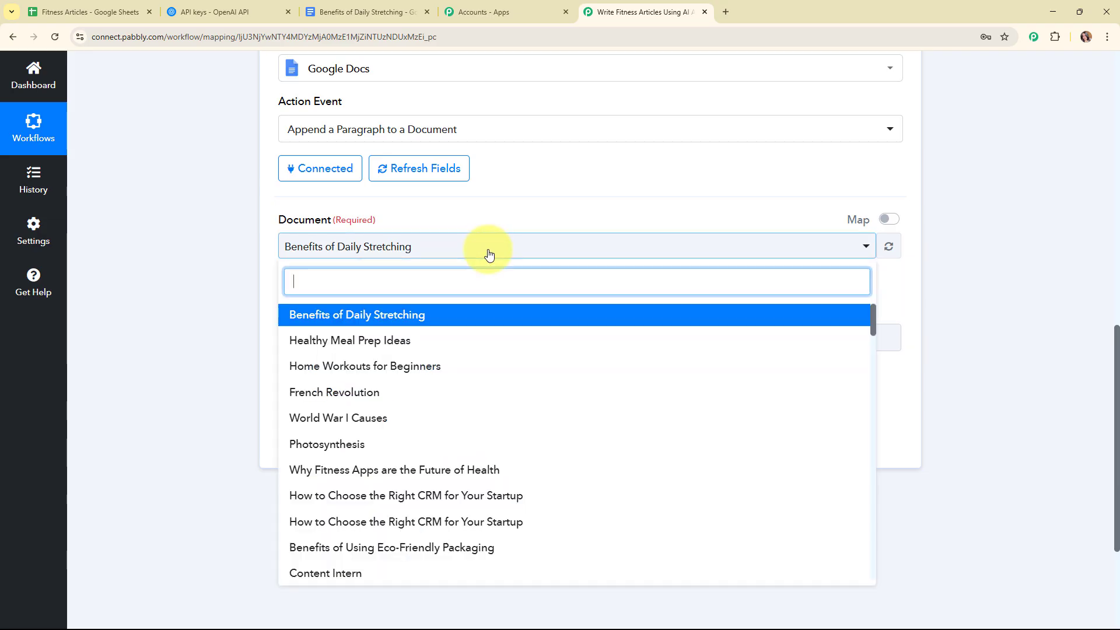
pyautogui.click(488, 252)
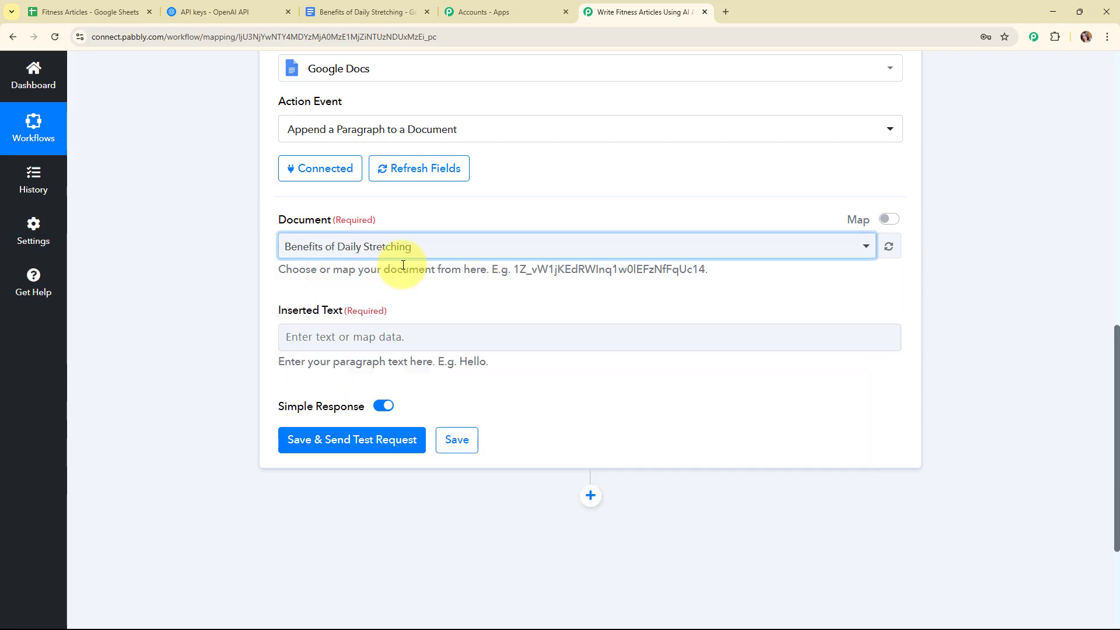
pyautogui.click(891, 221)
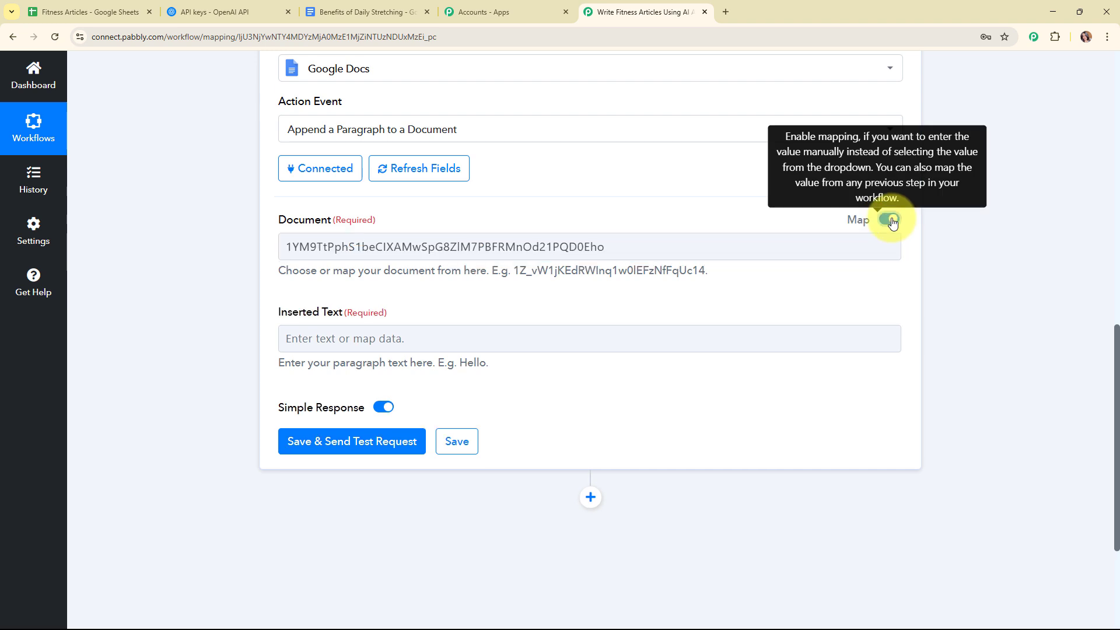
pyautogui.moveTo(625, 248); pyautogui.dragTo(250, 252)
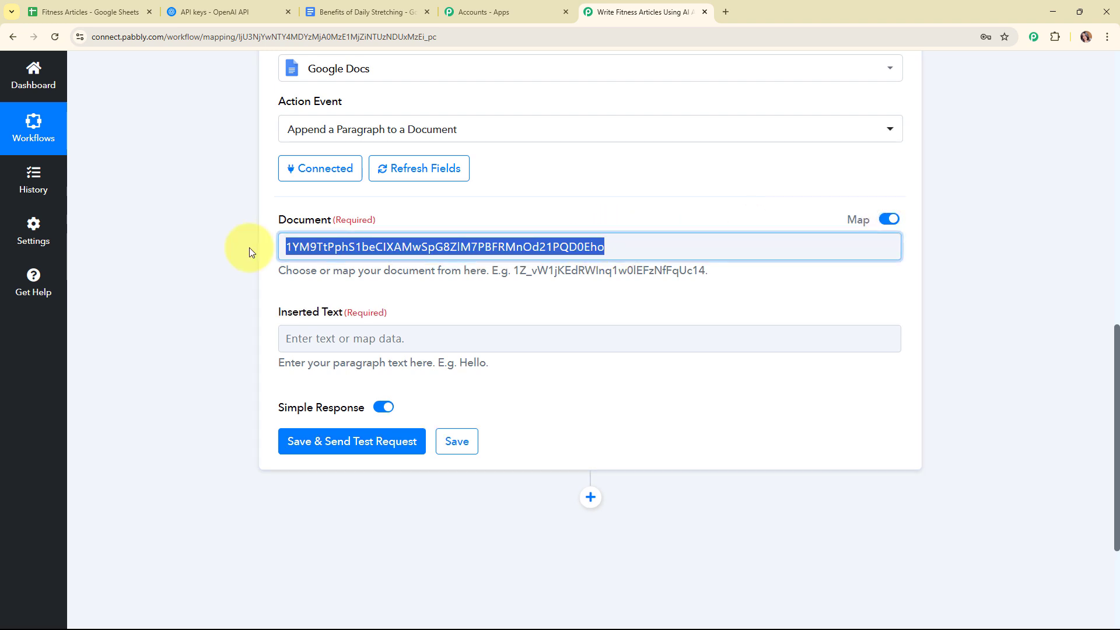
pyautogui.press('BackSpace')
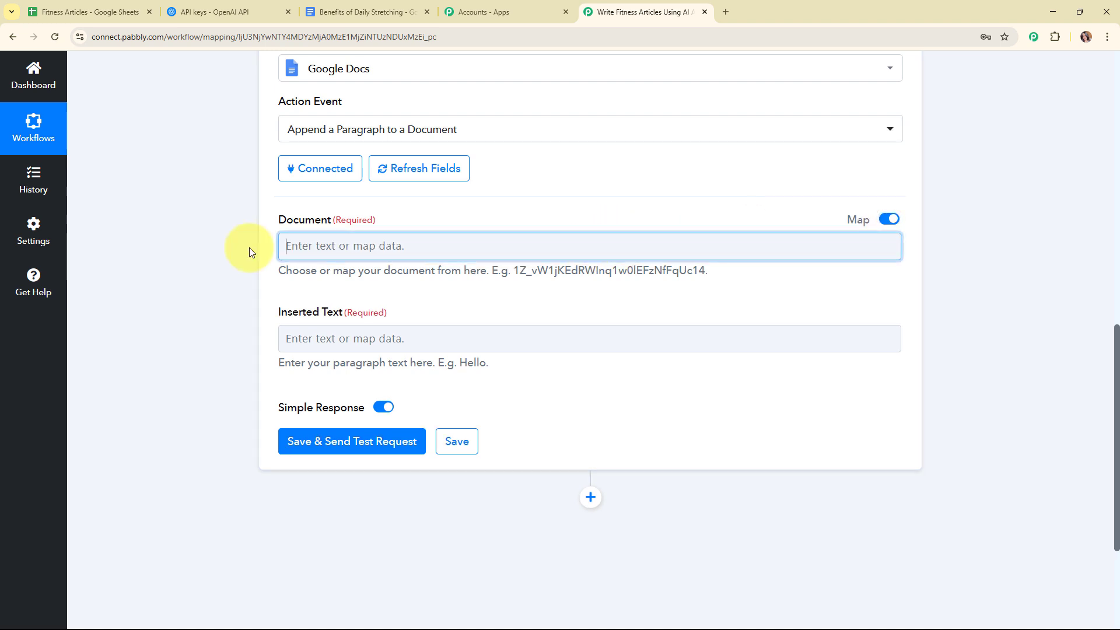
pyautogui.click(445, 175)
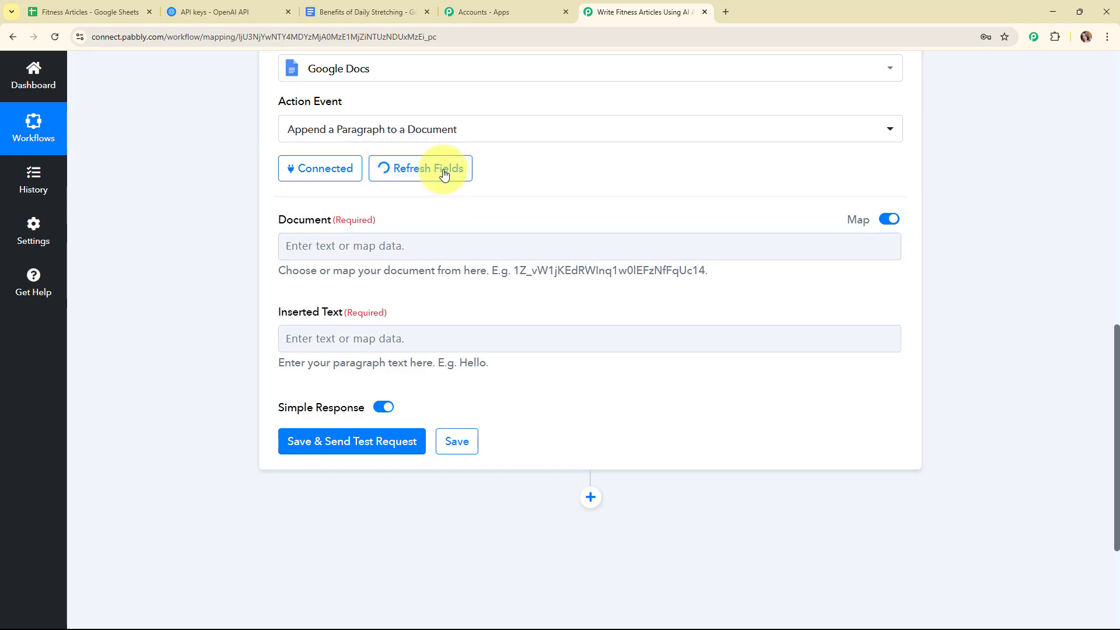
# Step: Map the DocumentId from the Create a Blank Document step into the Document field
pyautogui.click(324, 245)
pyautogui.click(337, 308)
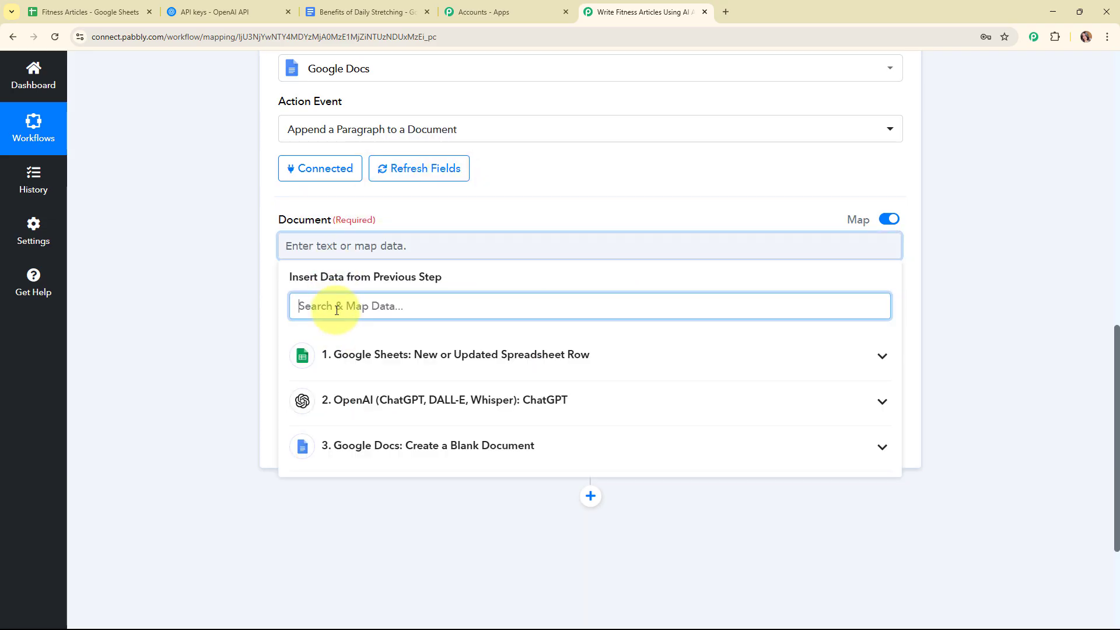
pyautogui.write('docu')
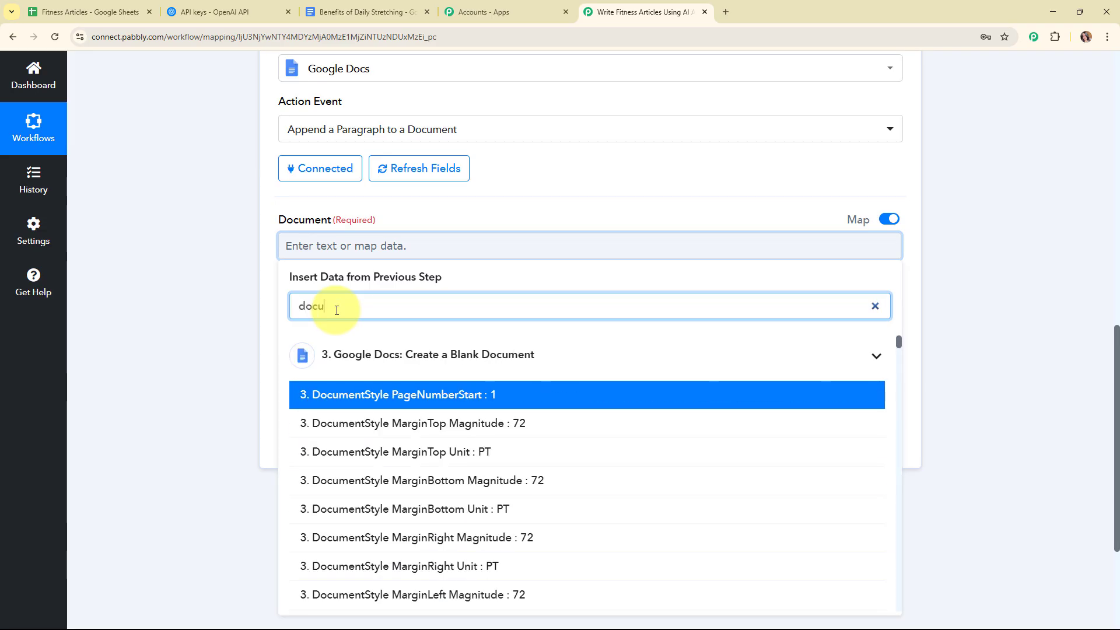
pyautogui.write('mentid')
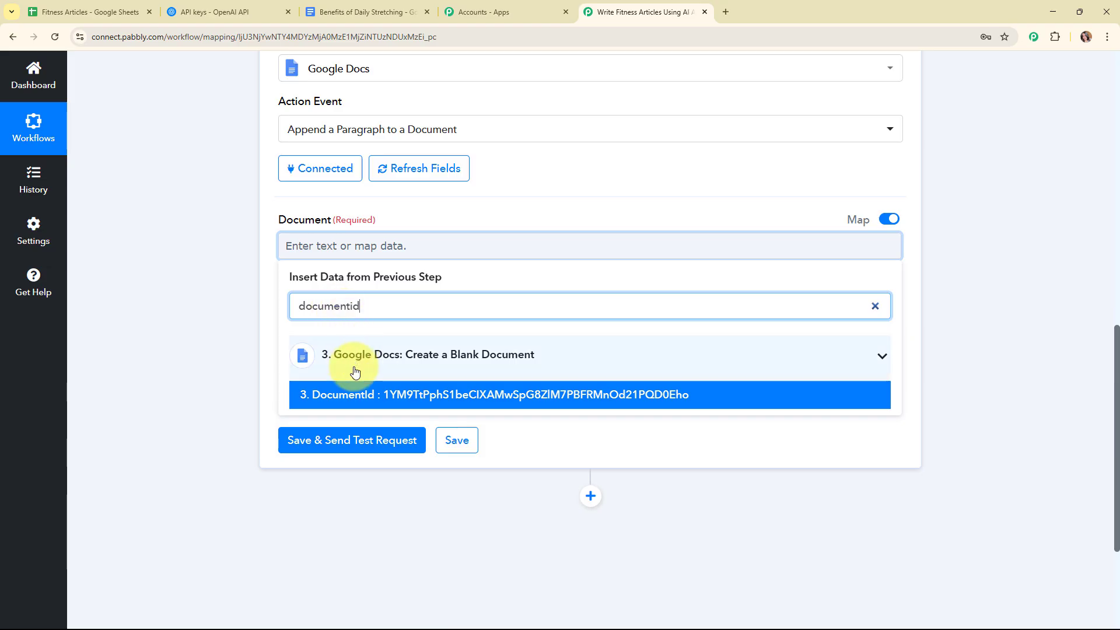
pyautogui.click(352, 390)
pyautogui.click(191, 272)
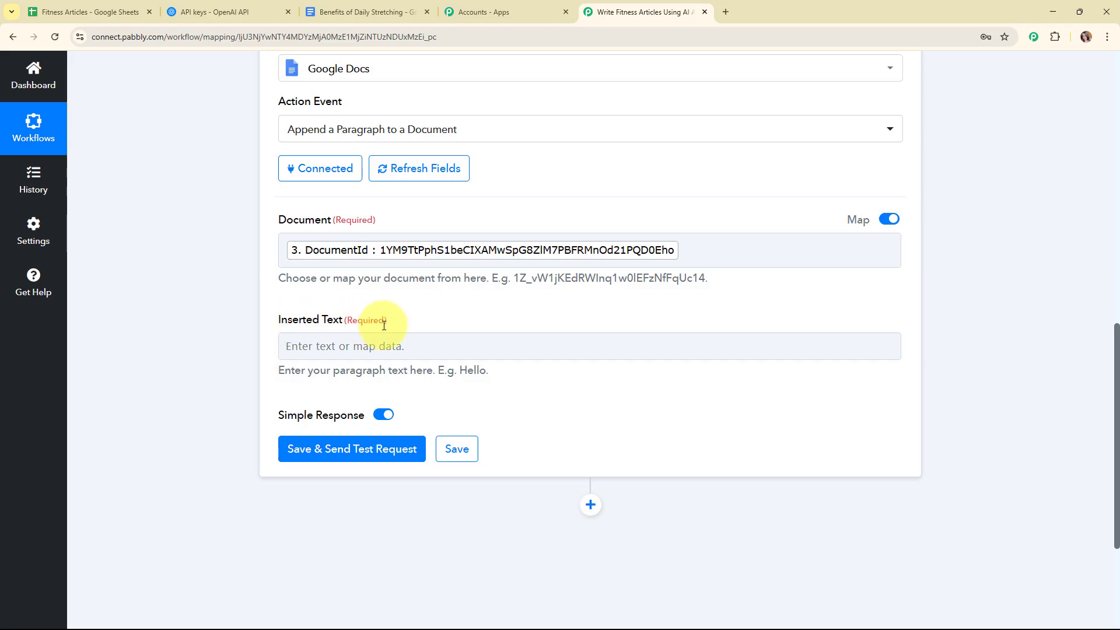
# Step: Map ChatGPT's Choices 0 Message Content as the Inserted Text, then save the action and send a test request
pyautogui.scroll(-2, 512, 313)
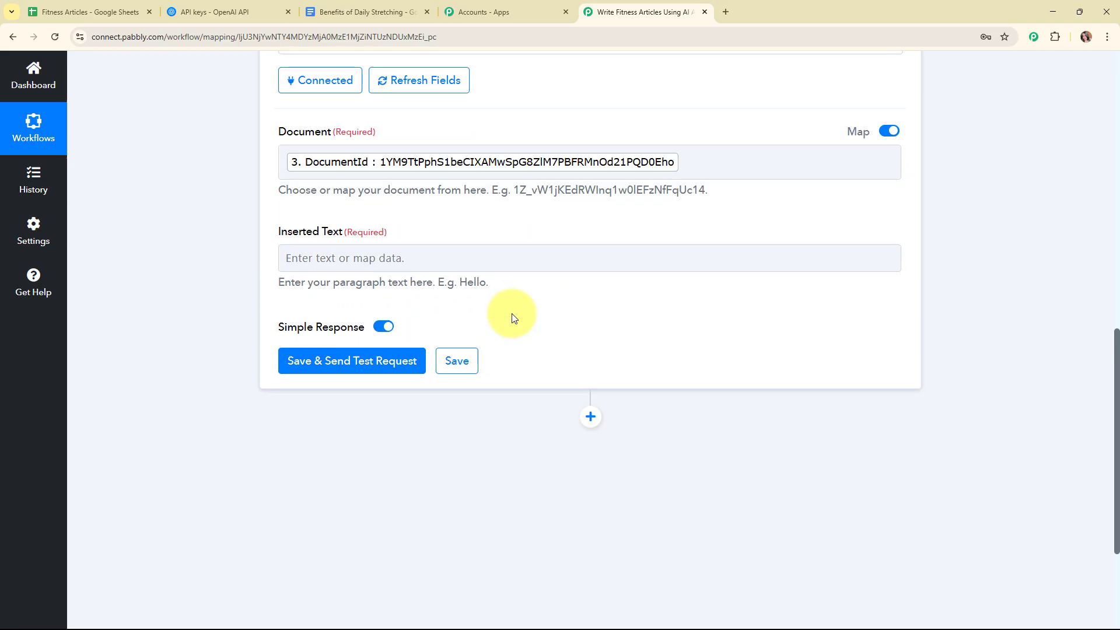
pyautogui.click(369, 238)
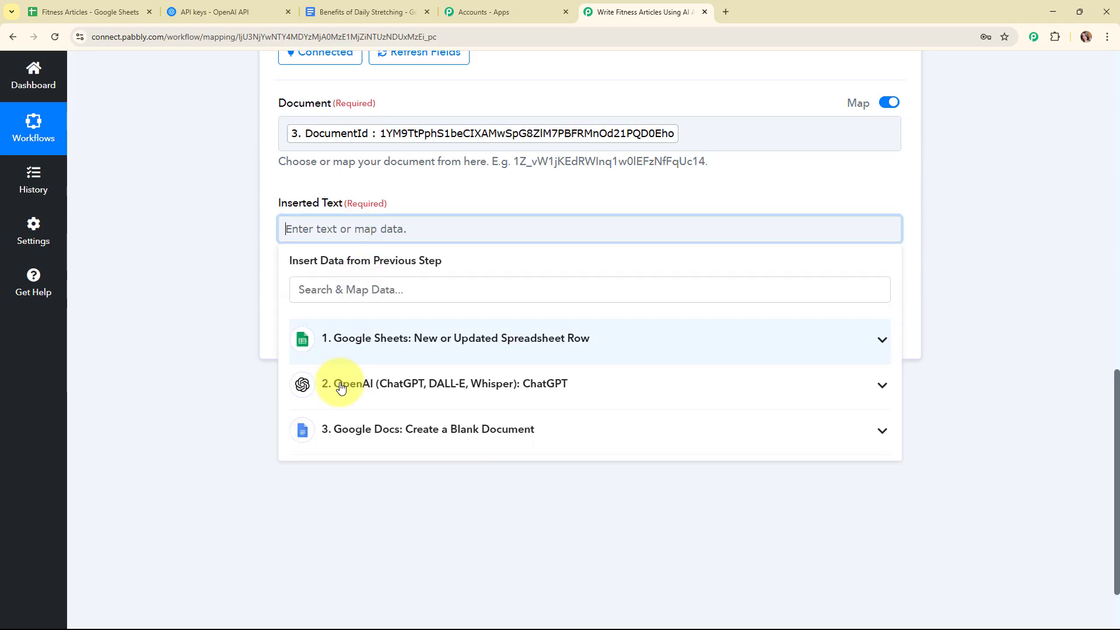
pyautogui.click(419, 385)
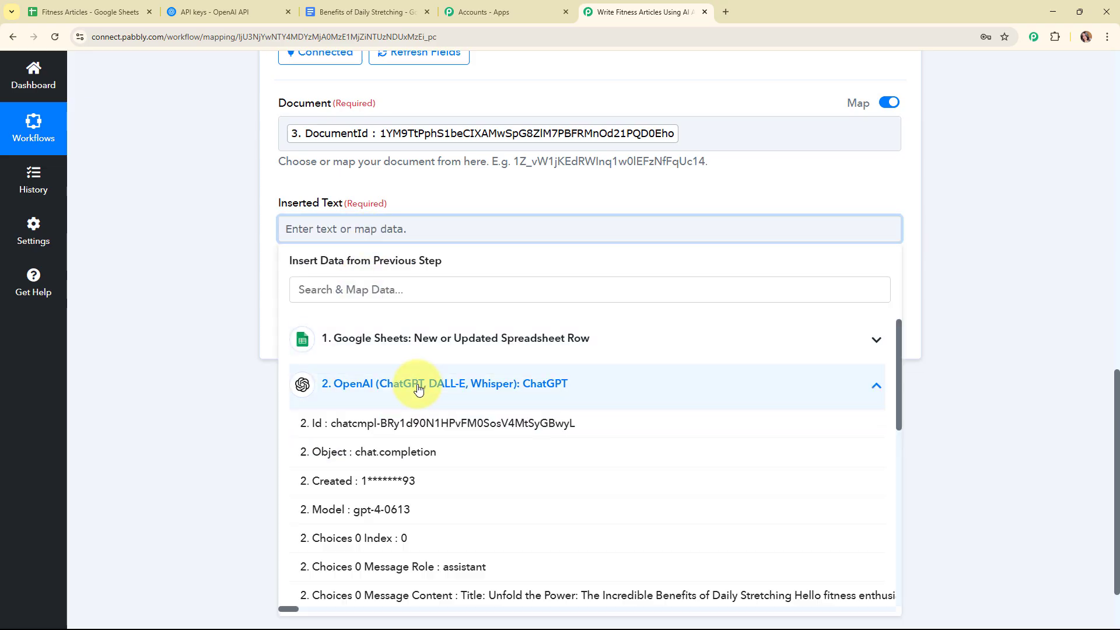
pyautogui.click(425, 600)
pyautogui.click(222, 390)
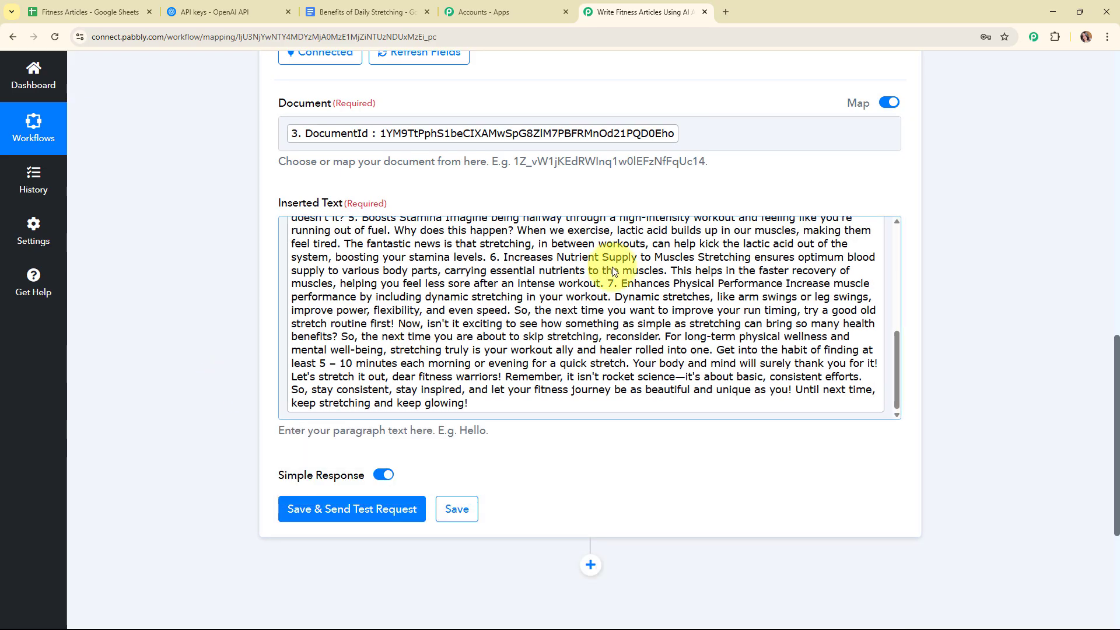
pyautogui.scroll(-3, 519, 295)
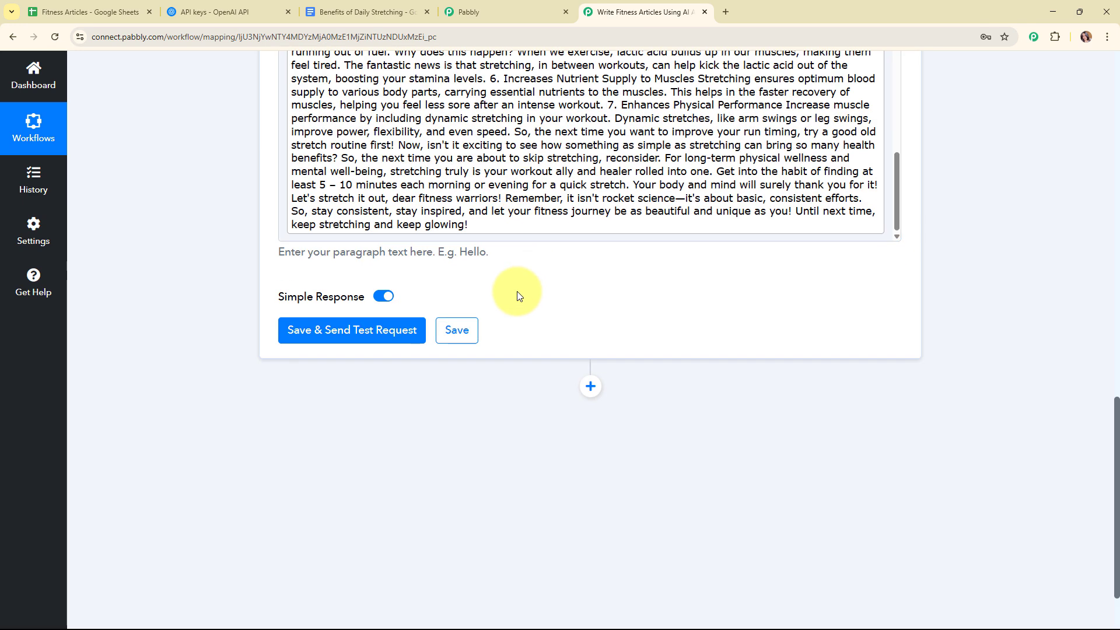
pyautogui.click(357, 315)
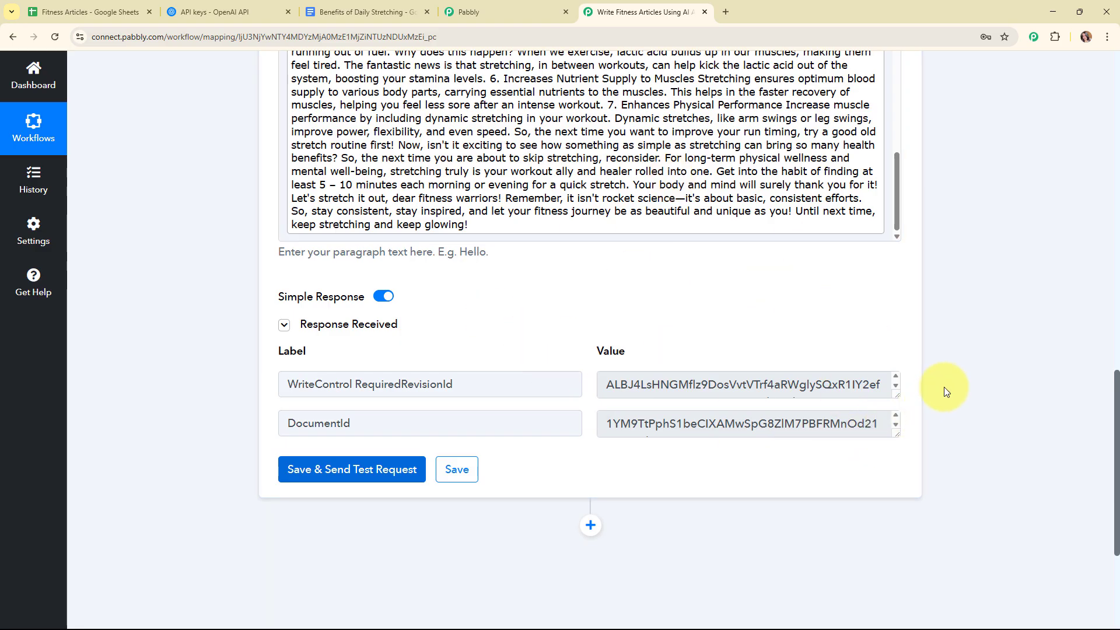
# Step: Collapse the Append a Paragraph to a Document action
pyautogui.scroll(6, 944, 387)
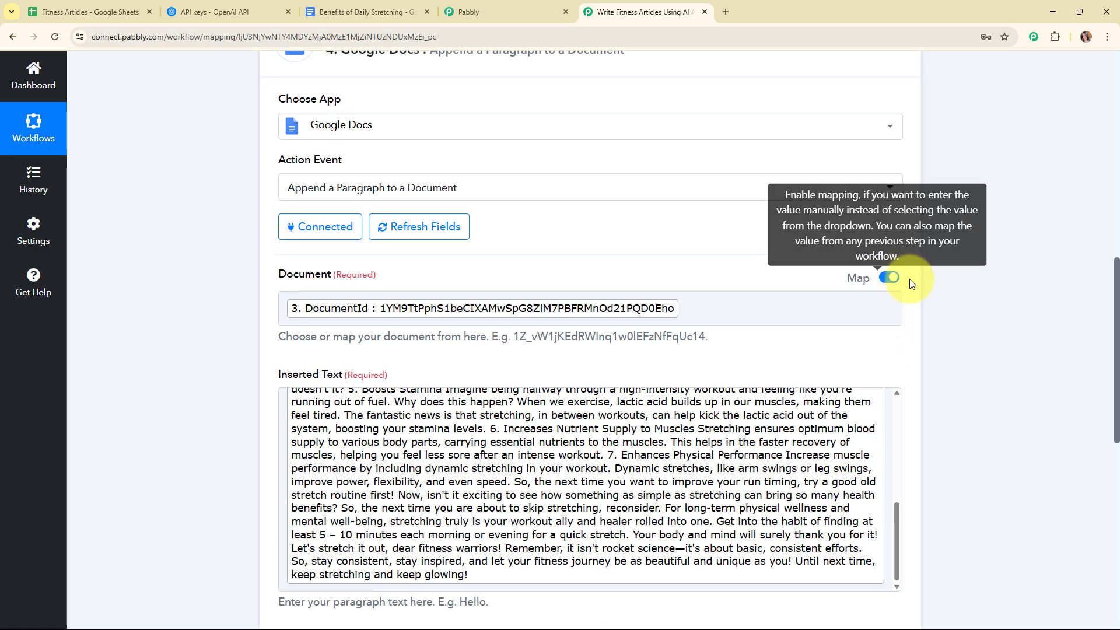
pyautogui.scroll(3, 912, 285)
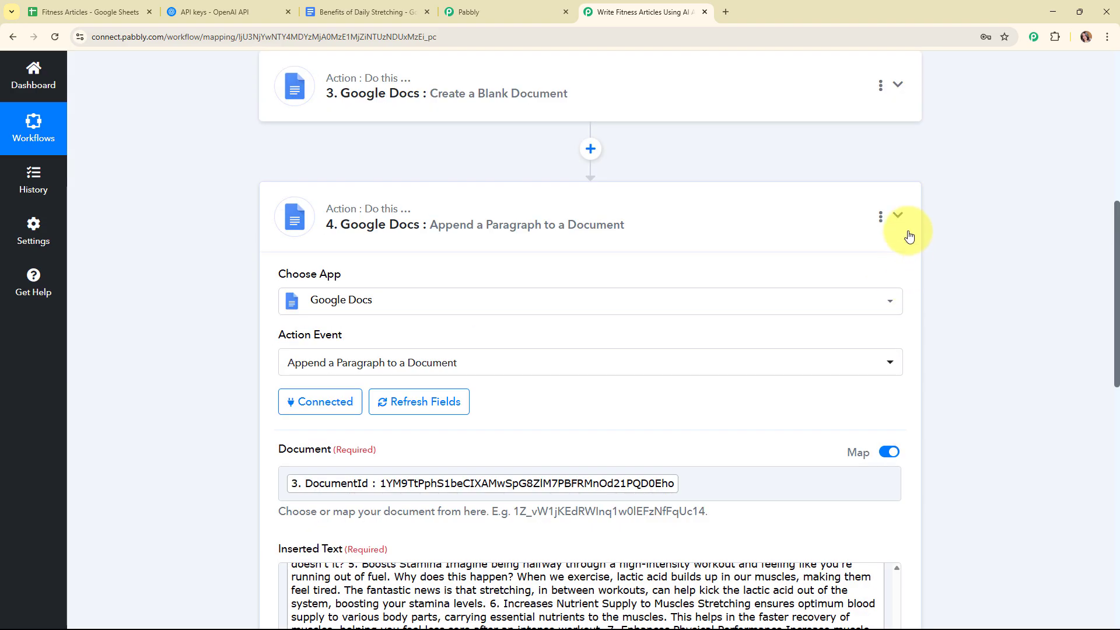
pyautogui.click(909, 235)
pyautogui.scroll(4, 910, 234)
# Step: Switch to Google Docs and look through the article inserted in the Benefits of Daily Stretching document
pyautogui.click(337, 6)
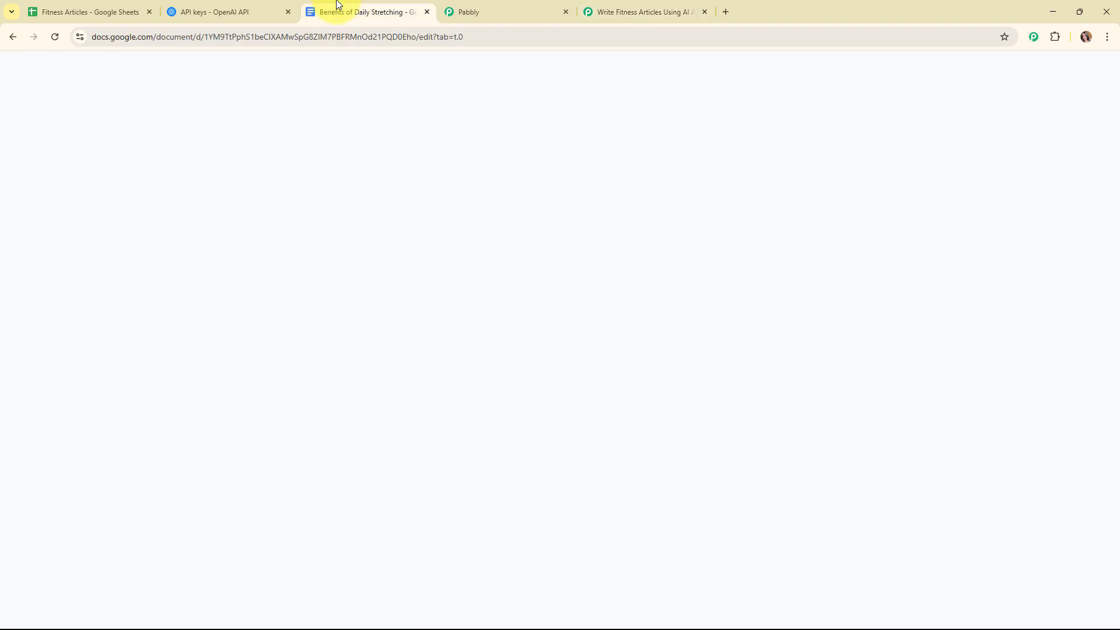
pyautogui.scroll(-7, 765, 370)
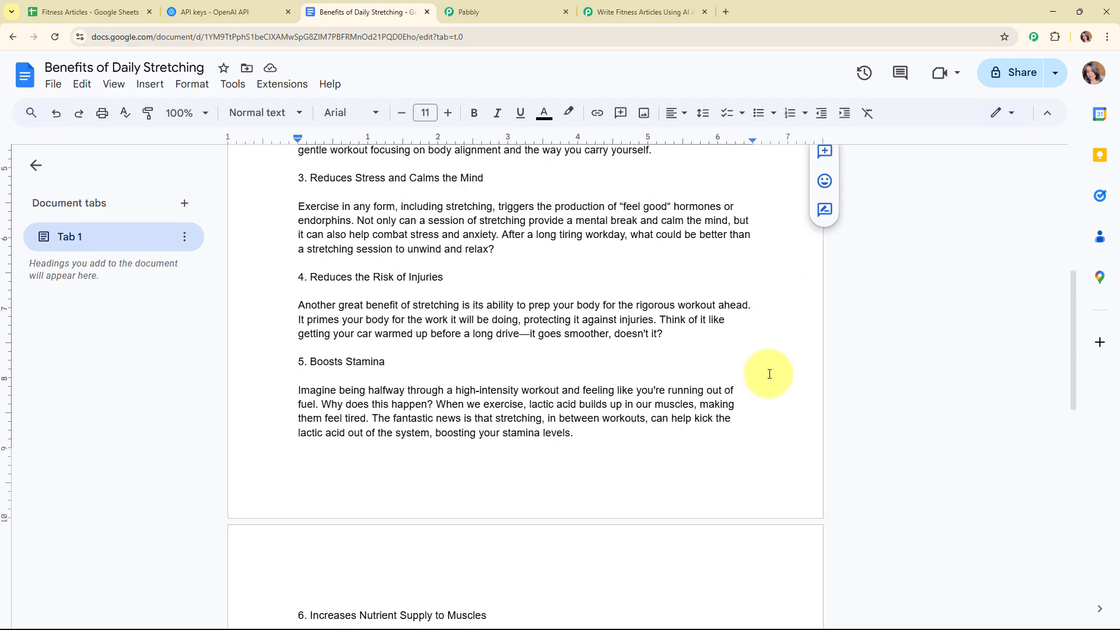
pyautogui.scroll(-7, 769, 374)
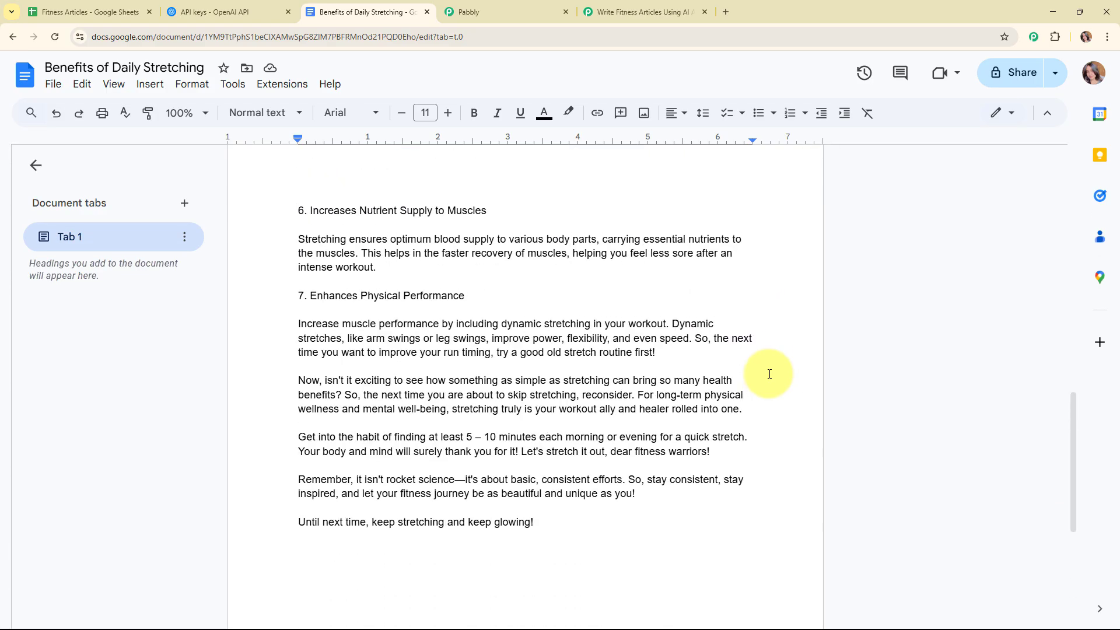
pyautogui.scroll(14, 769, 374)
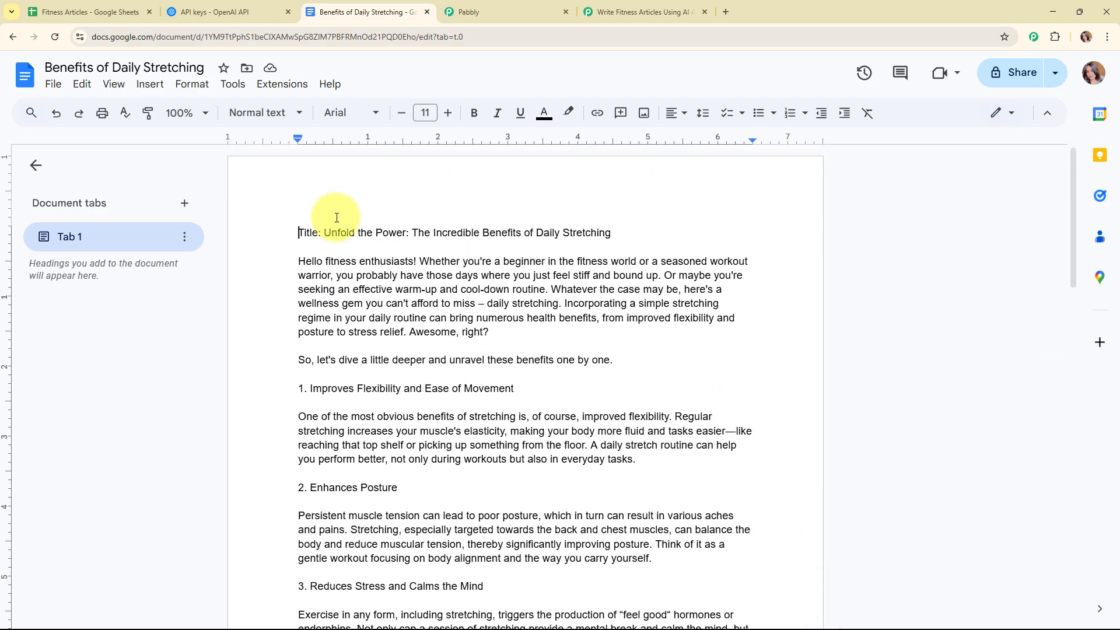
# Step: Return to the Pabbly Connect workflow and review its Google Sheets trigger, ChatGPT action and two Google Docs actions
pyautogui.click(687, 7)
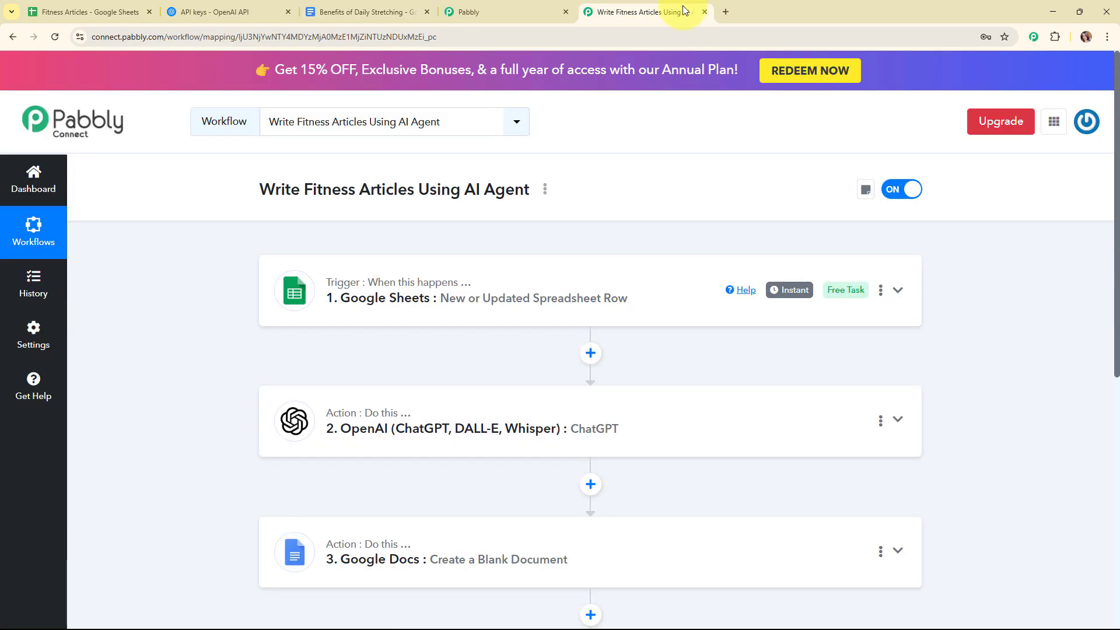
pyautogui.scroll(-2, 673, 184)
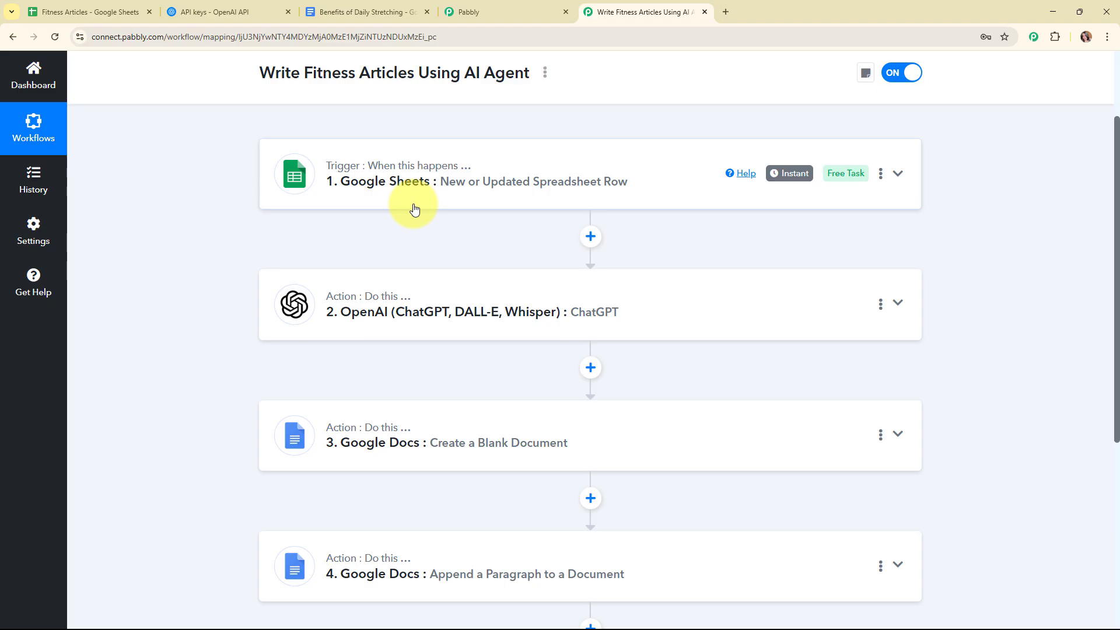
pyautogui.scroll(-2, 415, 209)
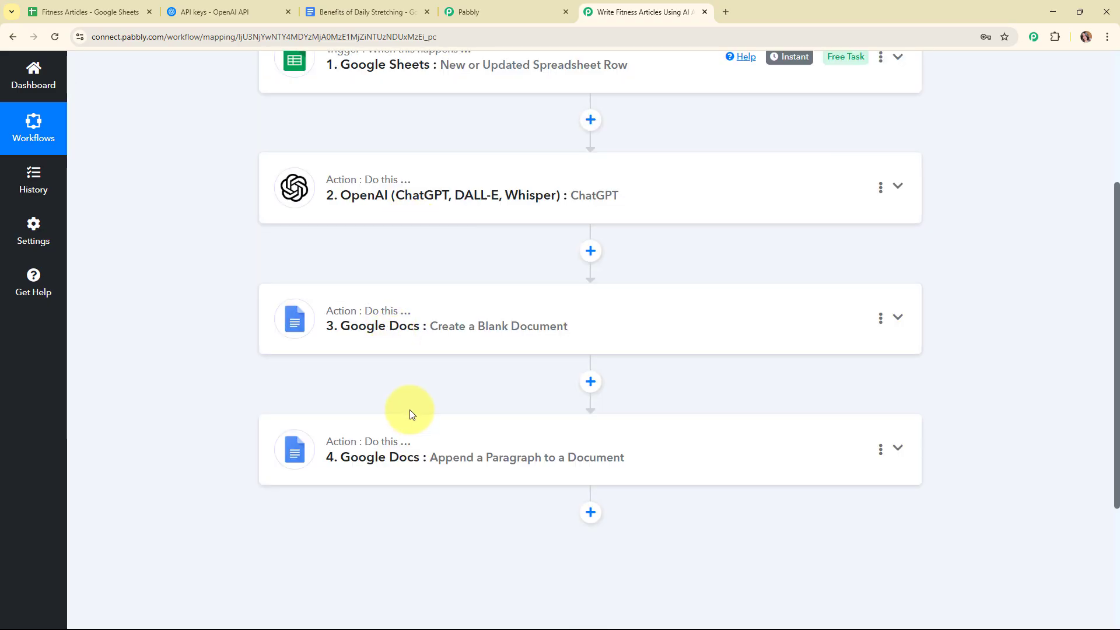
pyautogui.scroll(3, 432, 292)
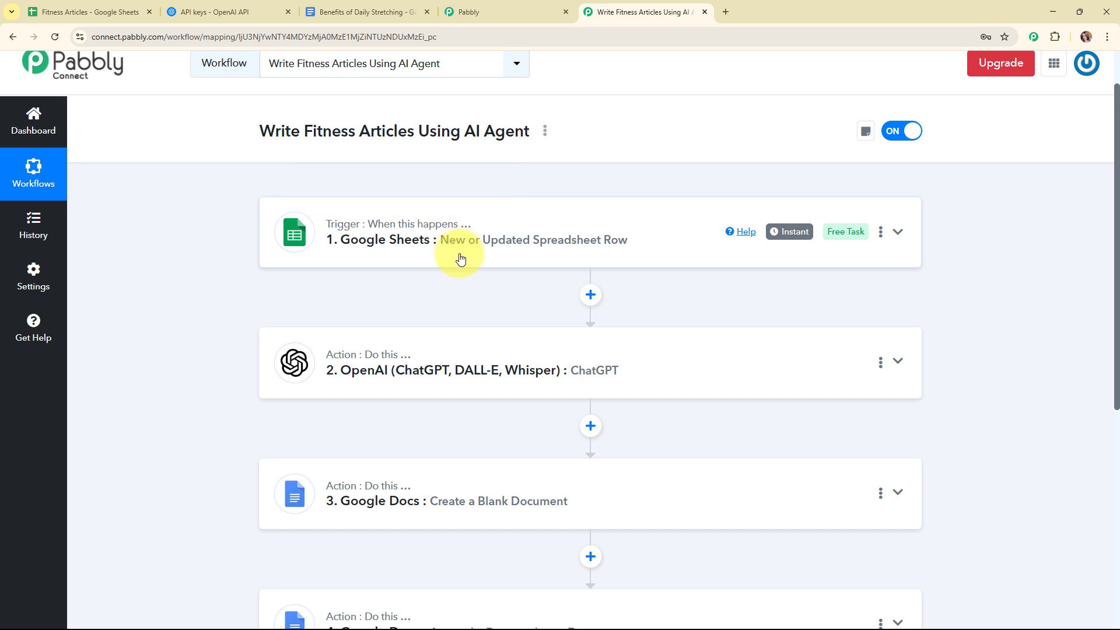
pyautogui.scroll(-2, 460, 258)
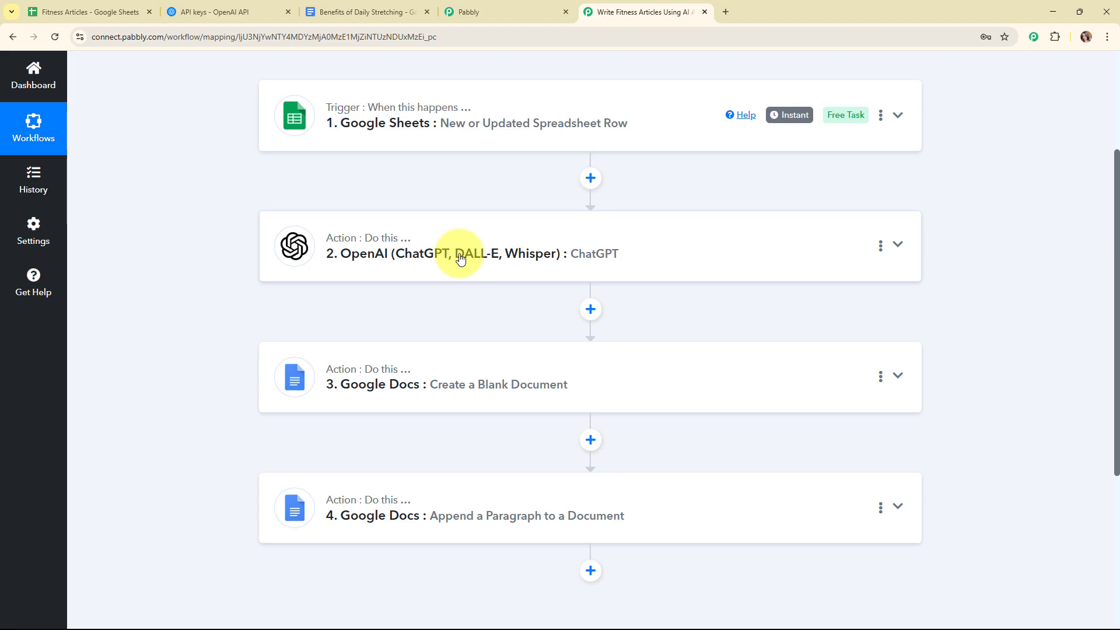
pyautogui.scroll(-2, 461, 259)
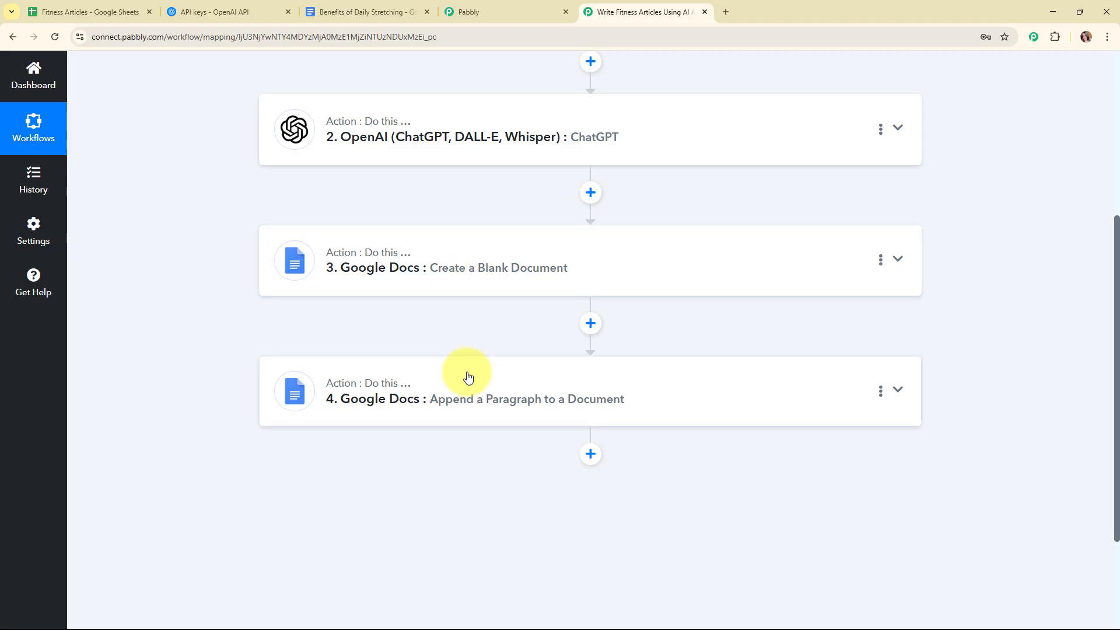
pyautogui.scroll(5, 468, 376)
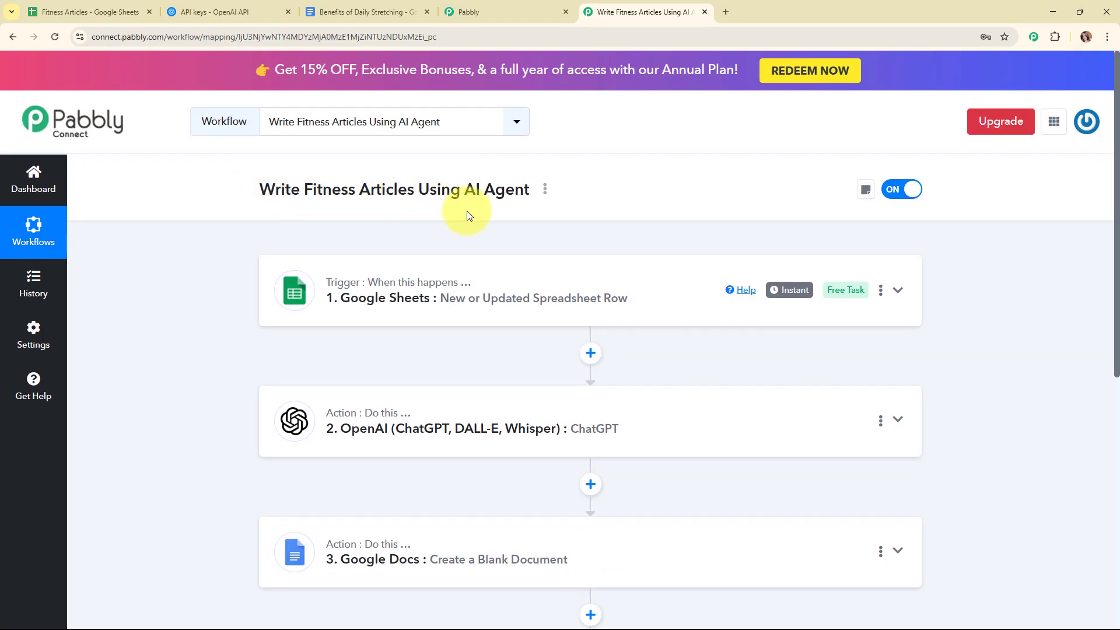